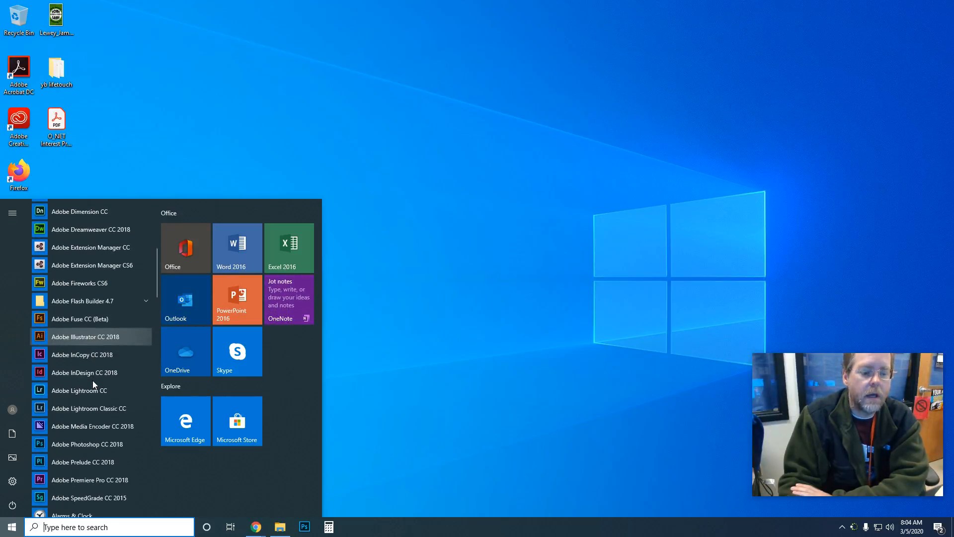
Launch Adobe Premiere Pro CC 2018 from the list of installed programs
{"action": "scroll", "coordinate": [92, 380], "scroll_direction": "down", "scroll_amount": 2}
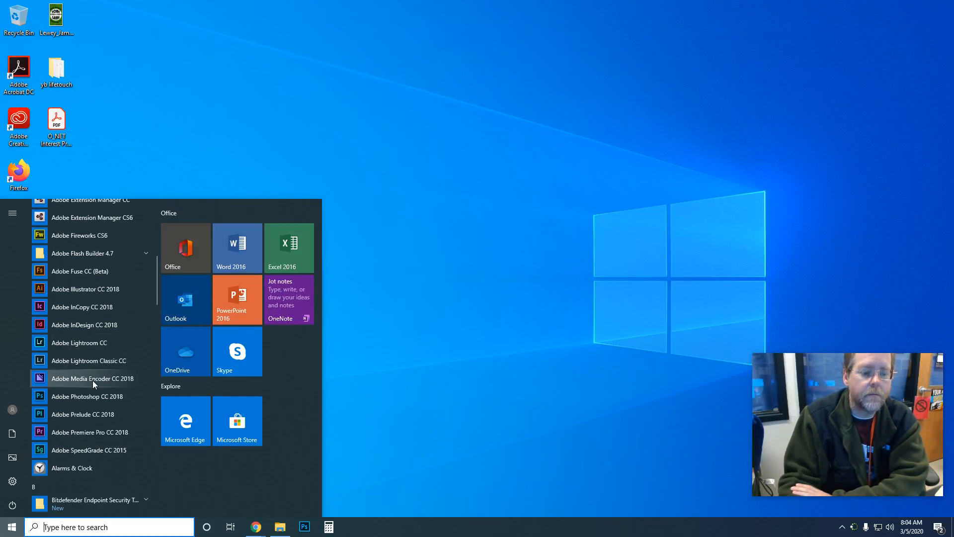
{"action": "left_click", "coordinate": [80, 430]}
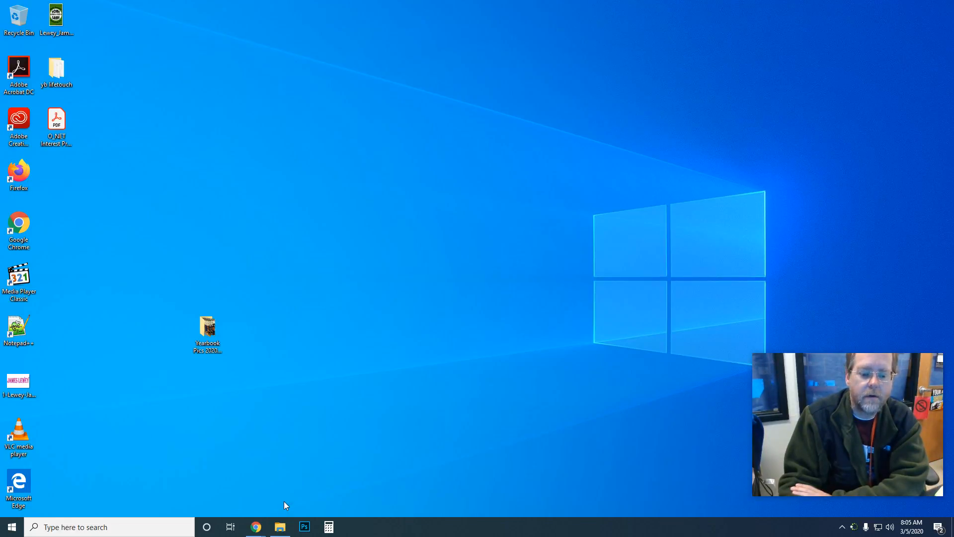
Switch to File Explorer, locate Counting-Pic.jpg and CountingVid-Raw.mp4 in the Practice folder, and minimize the window
{"action": "left_click", "coordinate": [280, 526]}
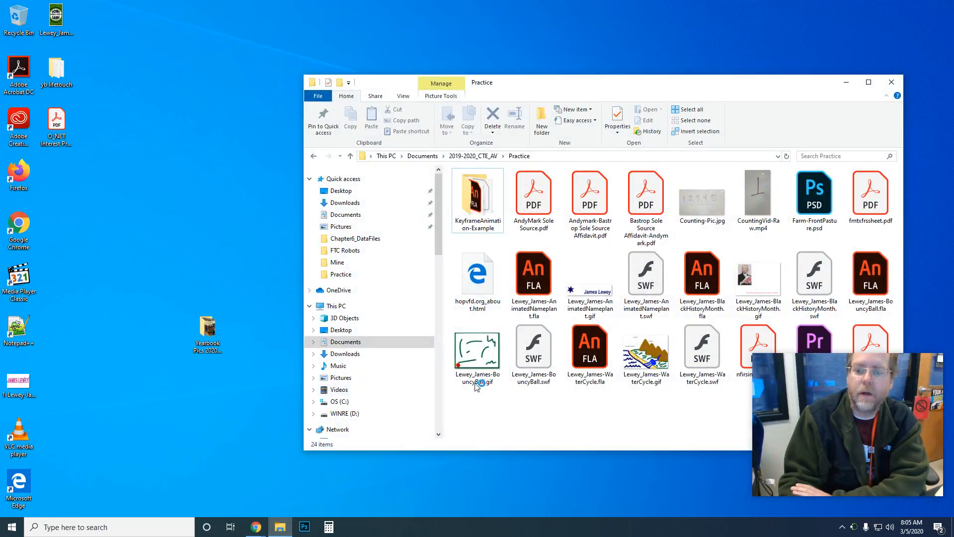
{"action": "left_click", "coordinate": [681, 224]}
{"action": "left_click", "coordinate": [757, 199], "text": "ctrl"}
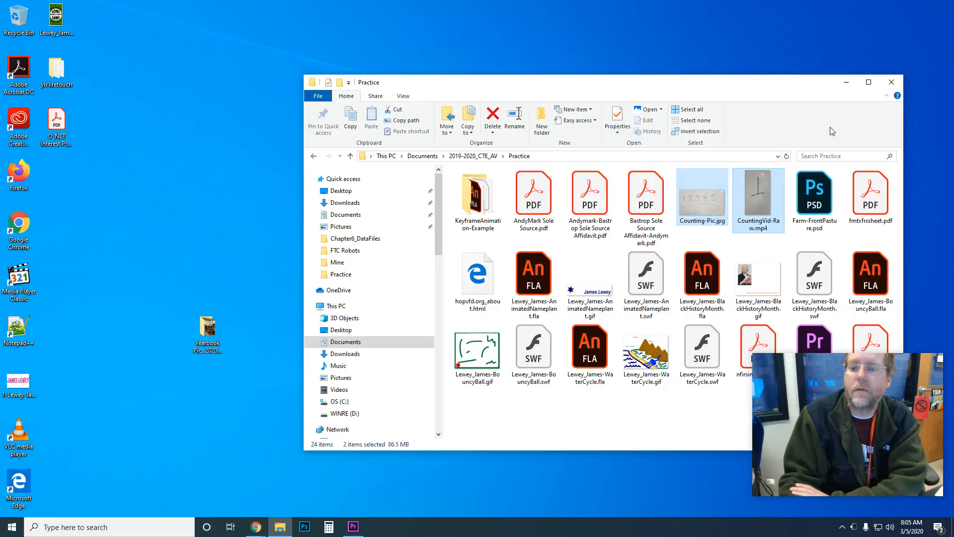
{"action": "left_click", "coordinate": [846, 82]}
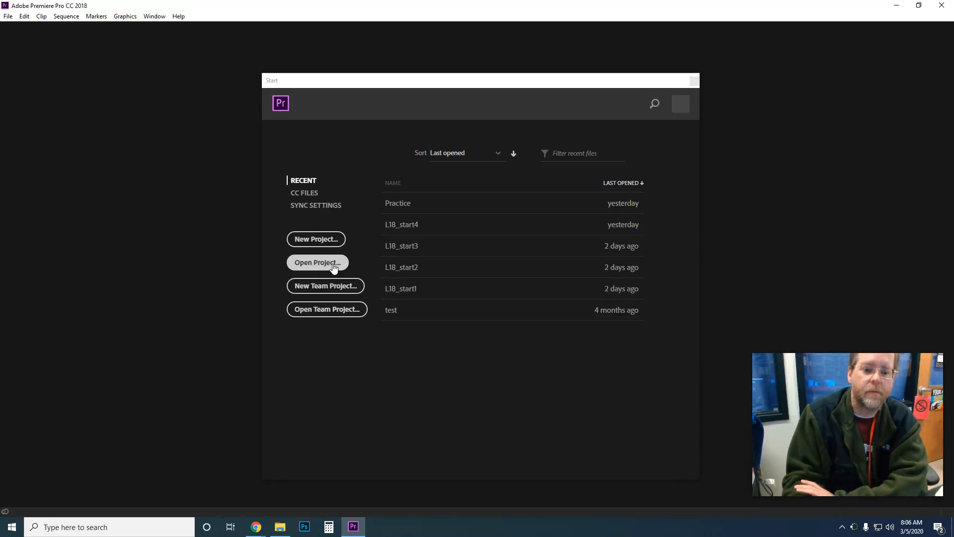
Start a new Premiere Pro project
{"action": "left_click", "coordinate": [315, 239]}
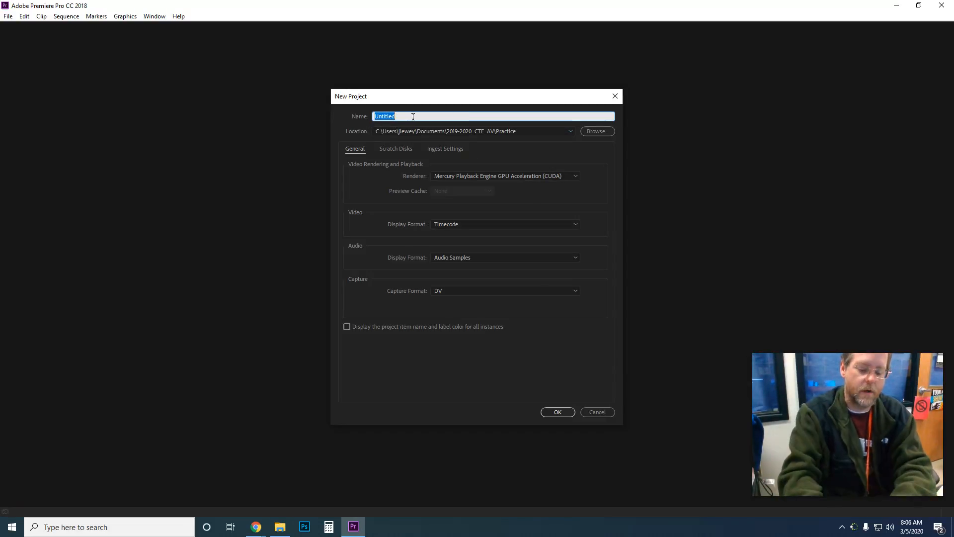
{"action": "type", "text": "Counting"}
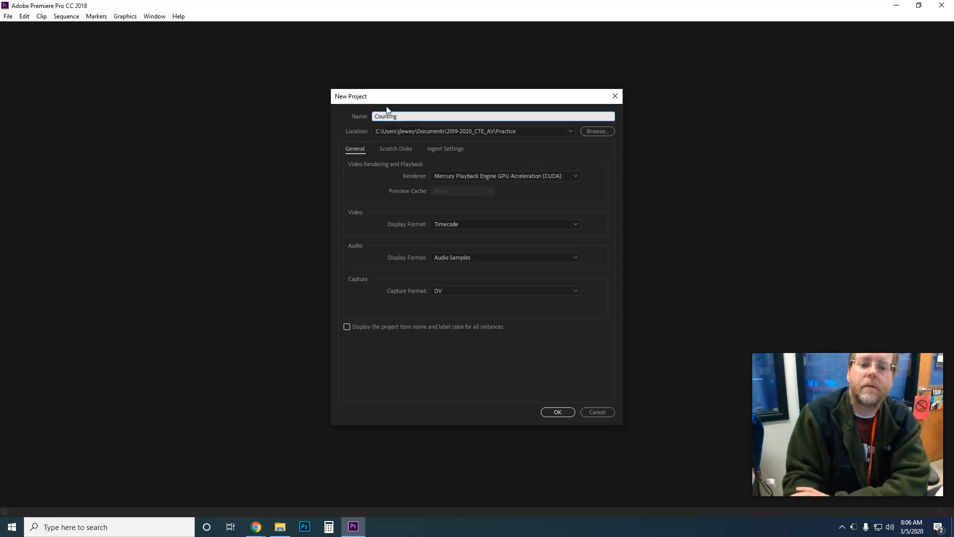
{"action": "key", "text": "BackSpace"}
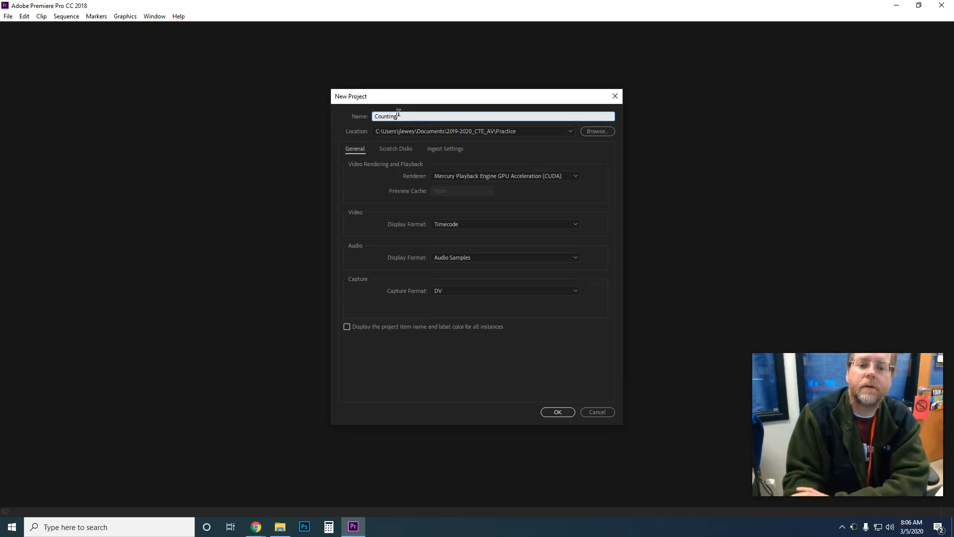
{"action": "key", "text": "BackSpace"}
{"action": "key", "text": "BackSpace"}
{"action": "key", "text": "BackSpace"}
{"action": "key", "text": "BackSpace"}
{"action": "key", "text": "BackSpace"}
{"action": "key", "text": "BackSpace"}
{"action": "key", "text": "BackSpace"}
{"action": "type", "text": "James_Le"}
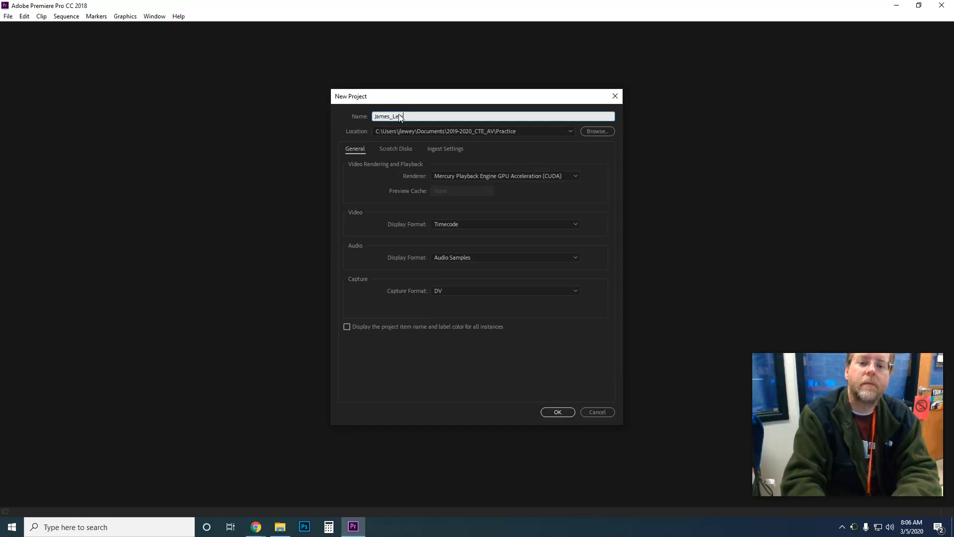
{"action": "key", "text": "BackSpace"}
{"action": "key", "text": "BackSpace"}
{"action": "key", "text": "BackSpace"}
{"action": "key", "text": "BackSpace"}
{"action": "key", "text": "BackSpace"}
{"action": "key", "text": "BackSpace"}
Name the new project with the author's last name, an underscore, the first name and "-Counting"
{"action": "type", "text": "Lew"}
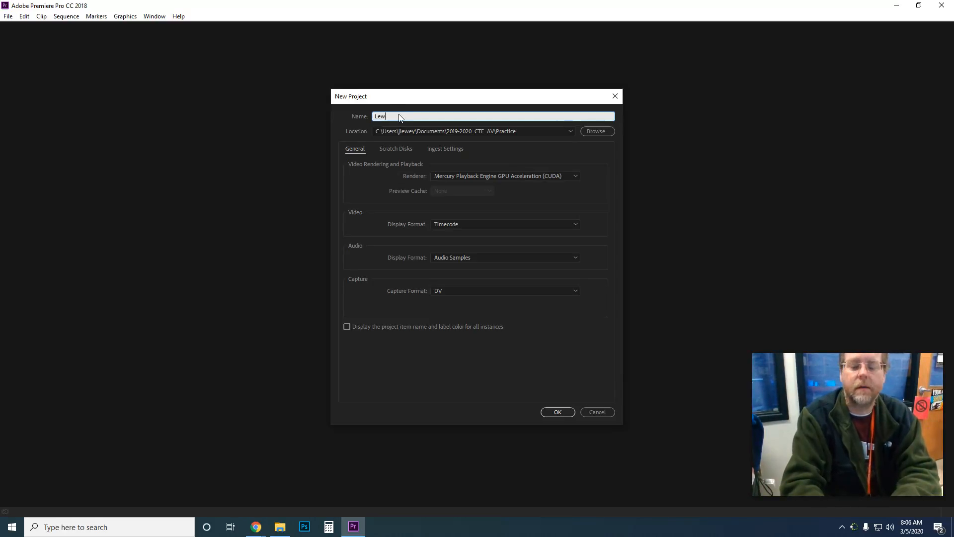
{"action": "type", "text": "ey_James-Counting"}
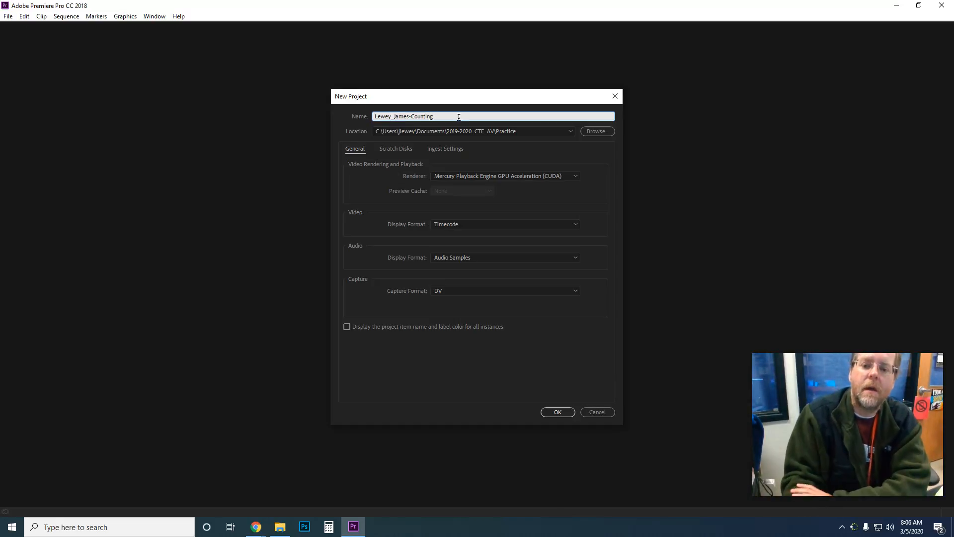
Check the available project locations and browse the destination folders in Documents, dismissing the folder picker without choosing one
{"action": "left_click", "coordinate": [570, 131]}
{"action": "left_click", "coordinate": [514, 142]}
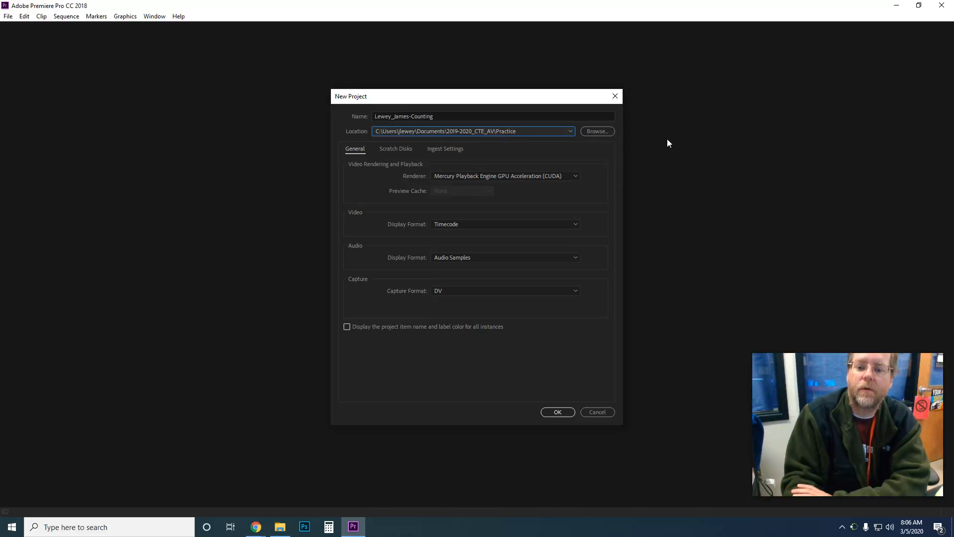
{"action": "left_click", "coordinate": [598, 132]}
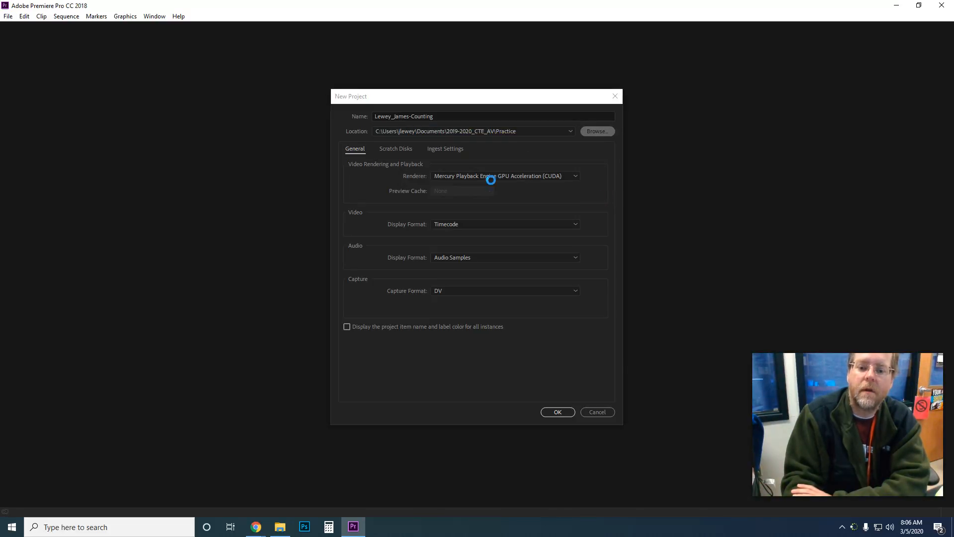
{"action": "left_click", "coordinate": [450, 131]}
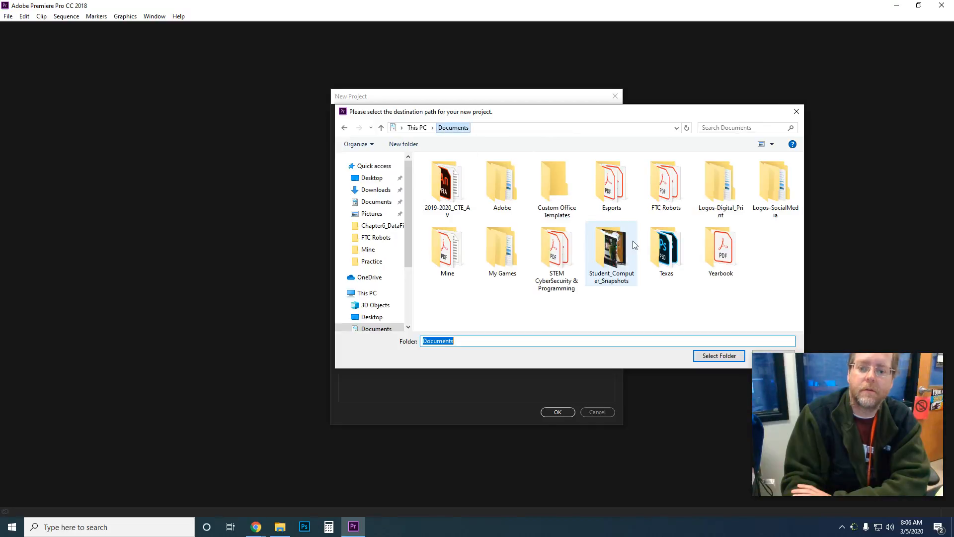
{"action": "left_click_drag", "start_coordinate": [409, 247], "coordinate": [407, 169]}
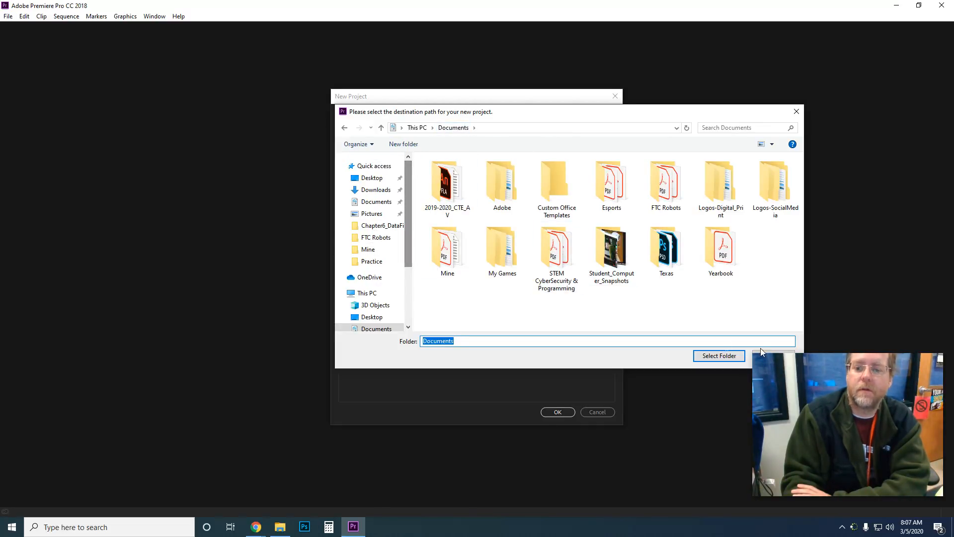
{"action": "left_click_drag", "start_coordinate": [715, 118], "coordinate": [597, 93]}
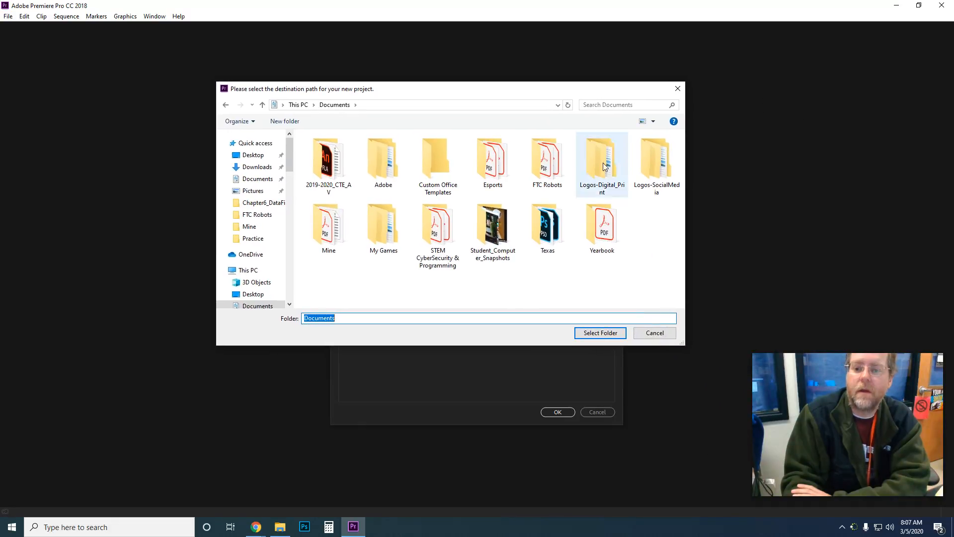
{"action": "left_click", "coordinate": [642, 328]}
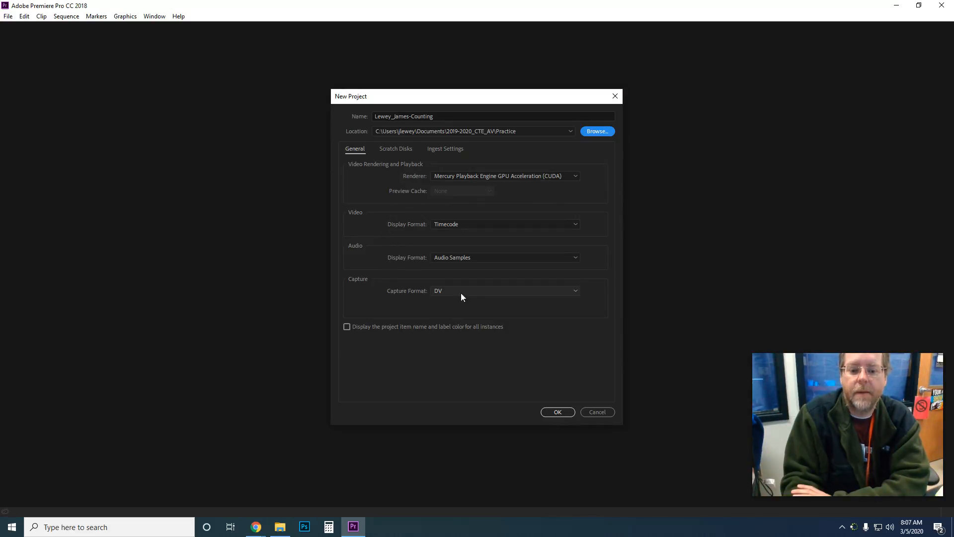
Examine the options for the capture format, the video display format and the audio display format of the new project
{"action": "left_click", "coordinate": [572, 291]}
{"action": "left_click", "coordinate": [604, 292]}
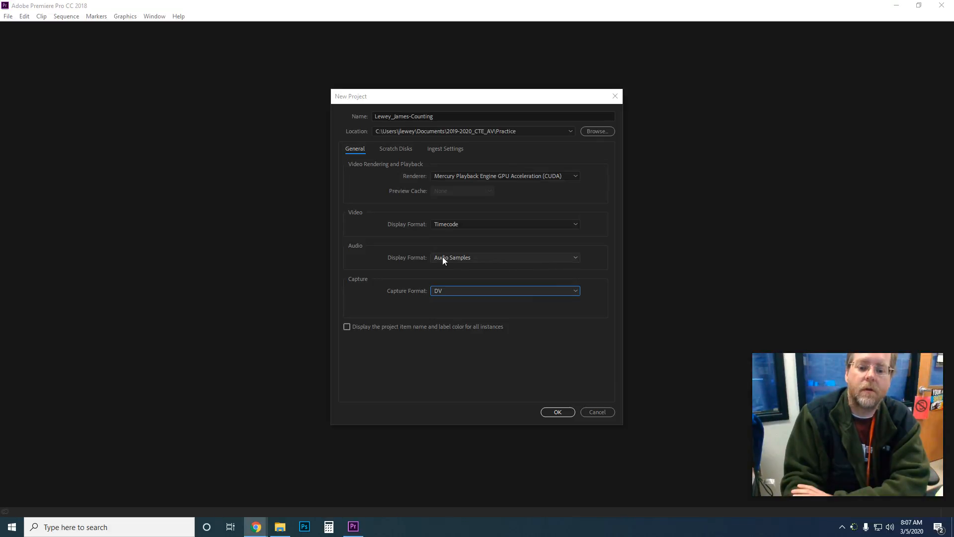
{"action": "left_click", "coordinate": [455, 228]}
{"action": "left_click", "coordinate": [412, 226]}
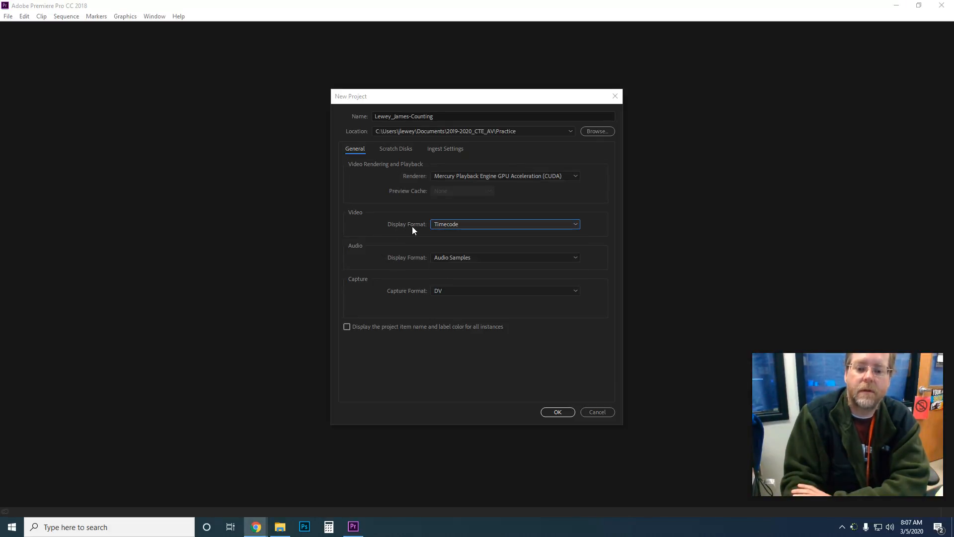
{"action": "left_click", "coordinate": [433, 257]}
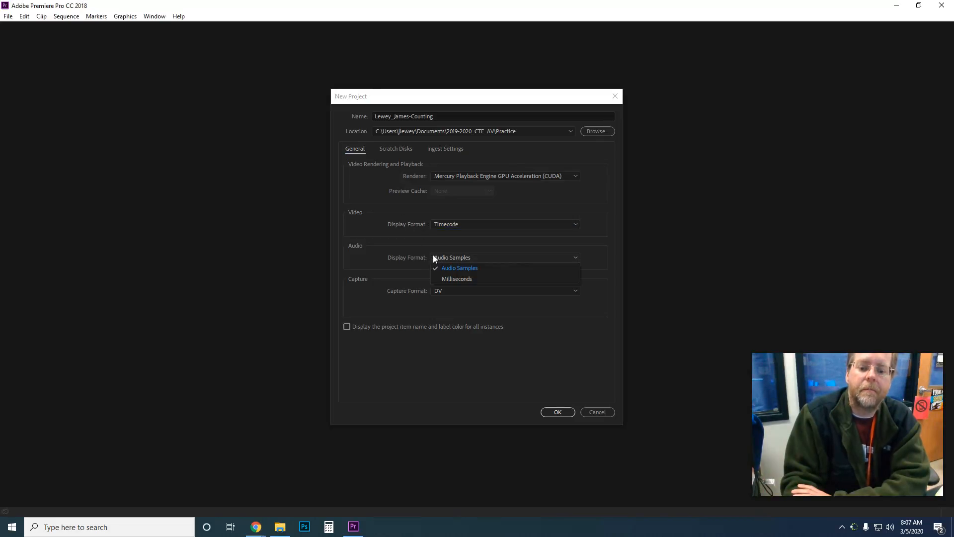
{"action": "left_click", "coordinate": [419, 255]}
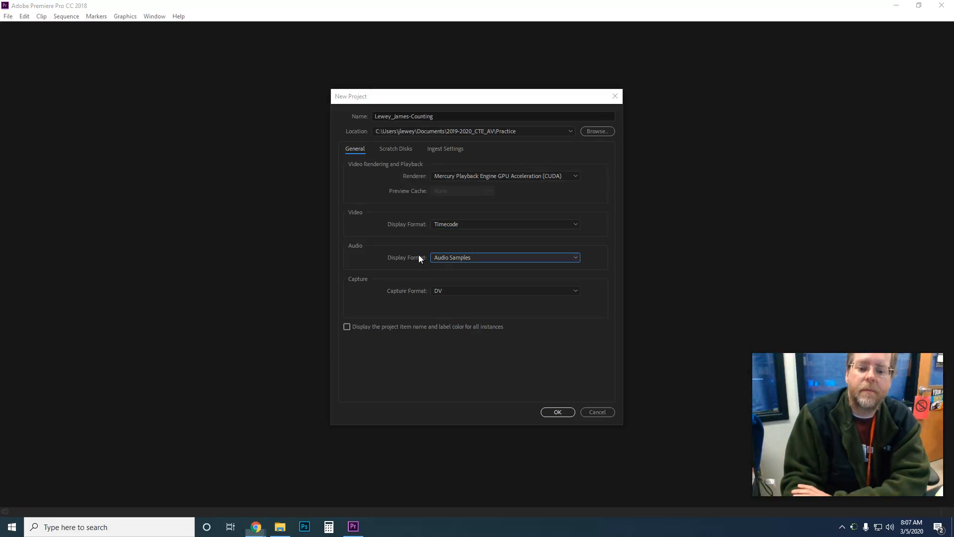
Check the scratch disk and ingest settings, and create the project in the Practice folder
{"action": "left_click", "coordinate": [389, 149]}
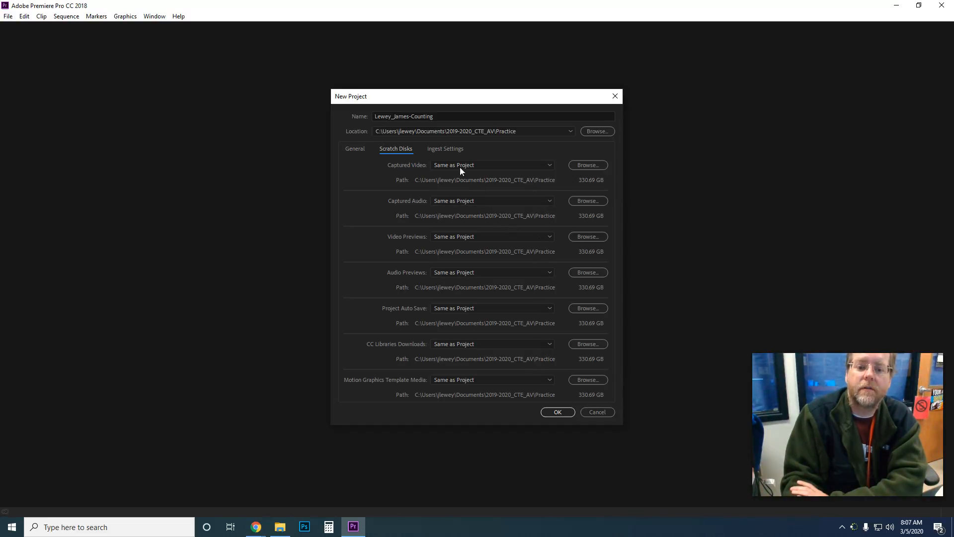
{"action": "left_click", "coordinate": [445, 151]}
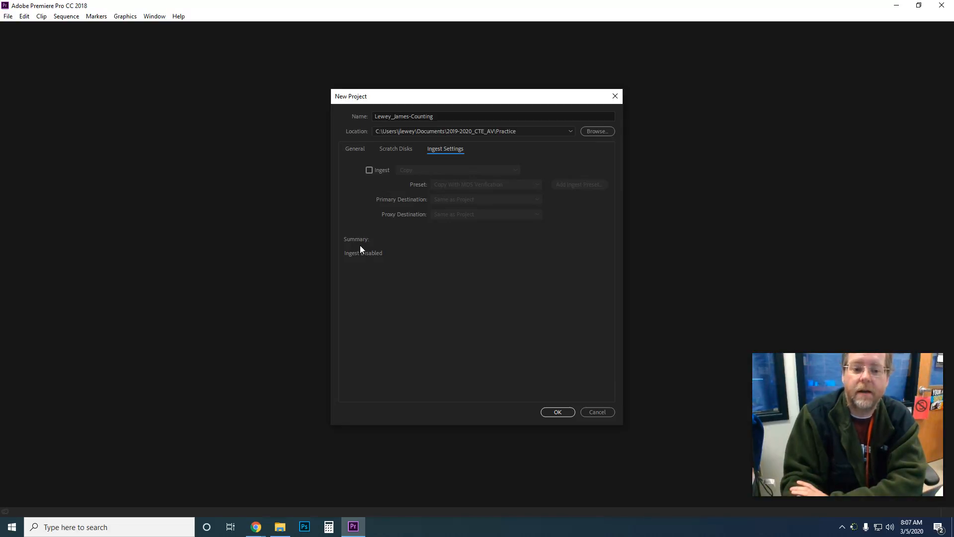
{"action": "left_click", "coordinate": [353, 149]}
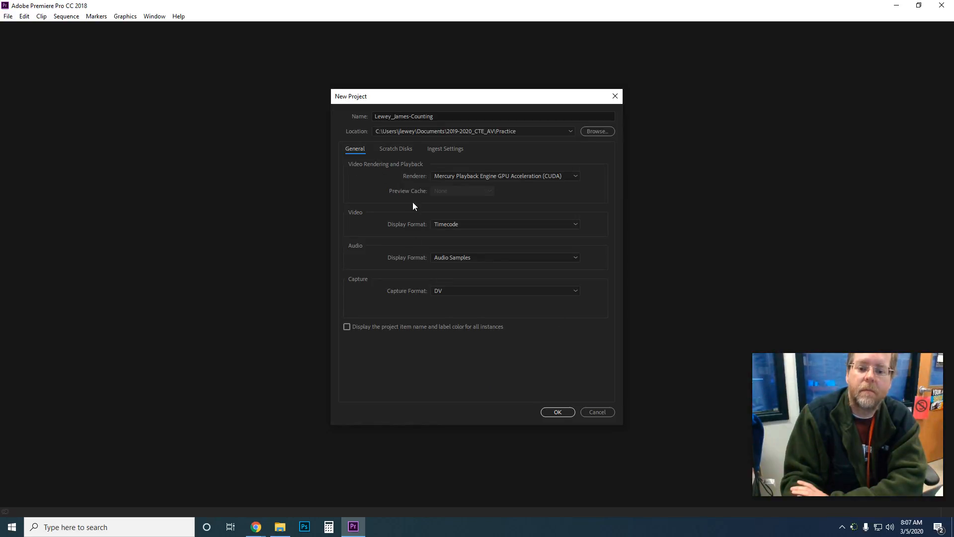
{"action": "left_click", "coordinate": [557, 412]}
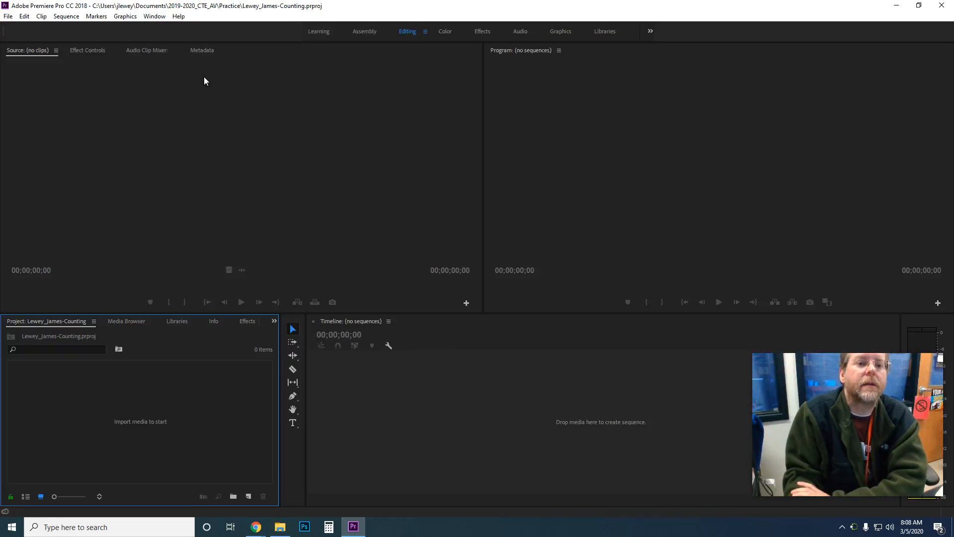
Look through the available workspace layouts and workspace saving and reset options without choosing any
{"action": "left_click", "coordinate": [153, 17]}
{"action": "mouse_move", "coordinate": [163, 29]}
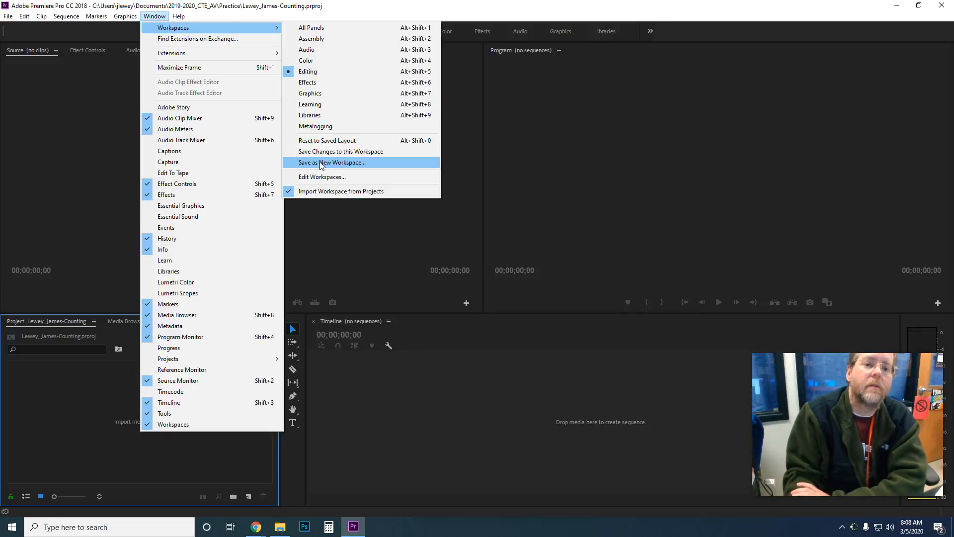
{"action": "left_click", "coordinate": [120, 81]}
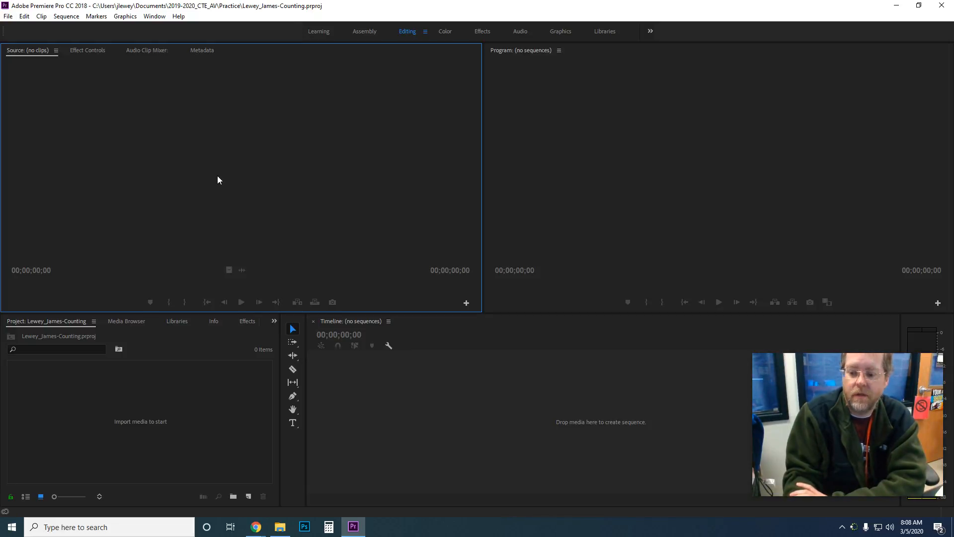
Import only the picture Counting-Pic.jpg from the Practice folder into the project
{"action": "left_click", "coordinate": [8, 16]}
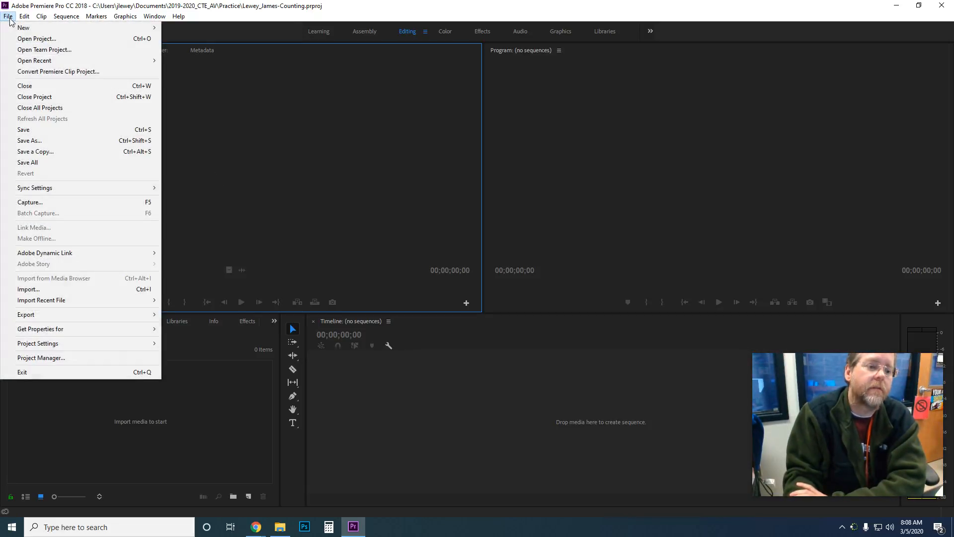
{"action": "left_click", "coordinate": [92, 289]}
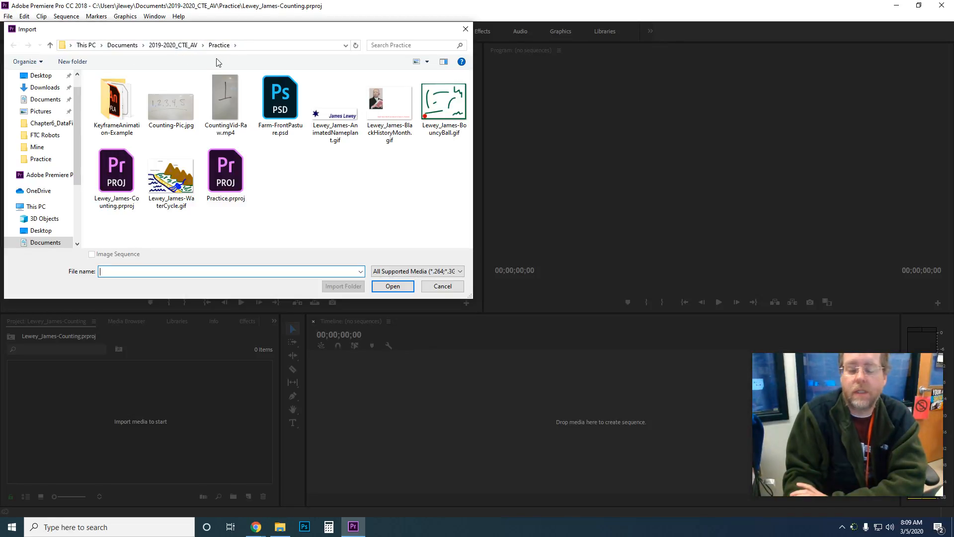
{"action": "left_click", "coordinate": [233, 105]}
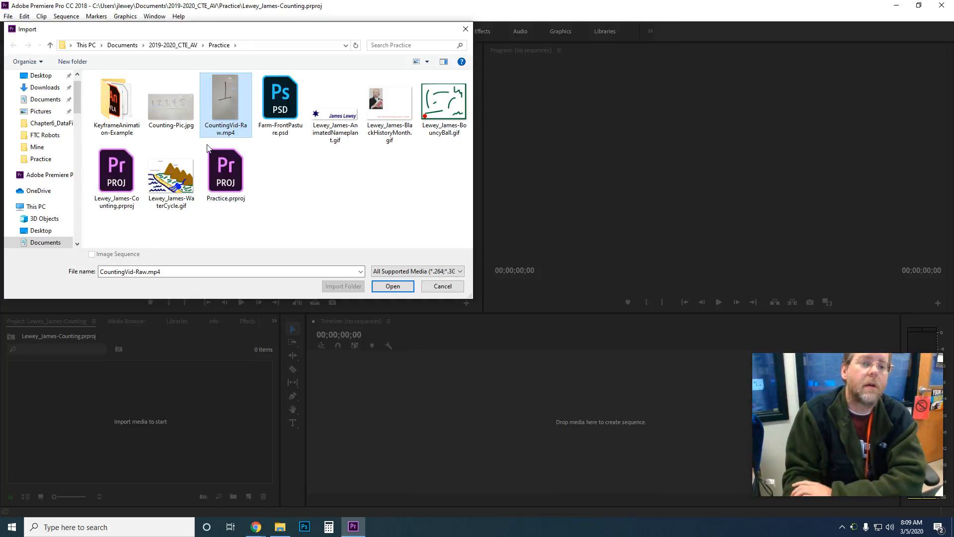
{"action": "left_click", "coordinate": [182, 128], "text": "ctrl"}
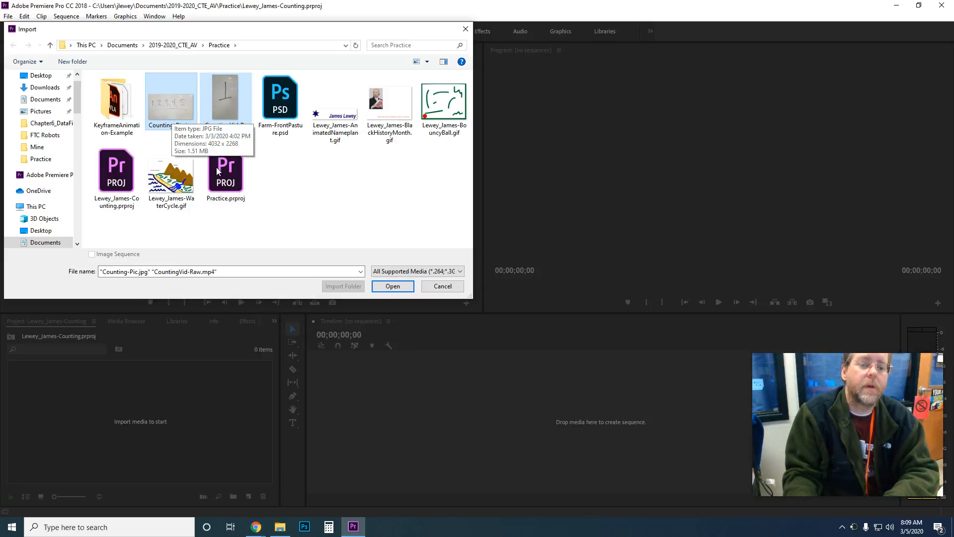
{"action": "left_click", "coordinate": [306, 194]}
{"action": "left_click", "coordinate": [177, 112]}
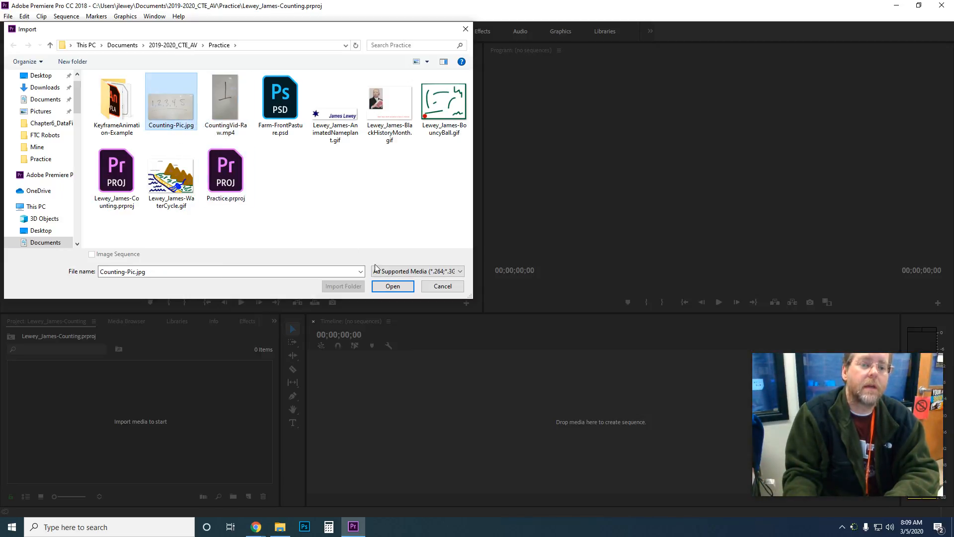
{"action": "left_click", "coordinate": [392, 286]}
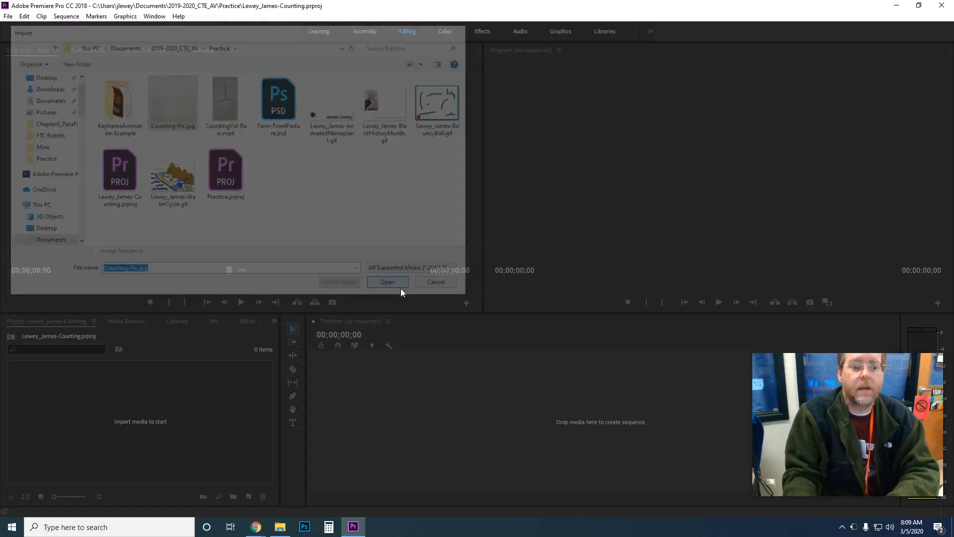
Import the raw video CountingVid-Raw.mp4 from the Practice folder into the project
{"action": "left_click", "coordinate": [8, 16]}
{"action": "left_click", "coordinate": [95, 288]}
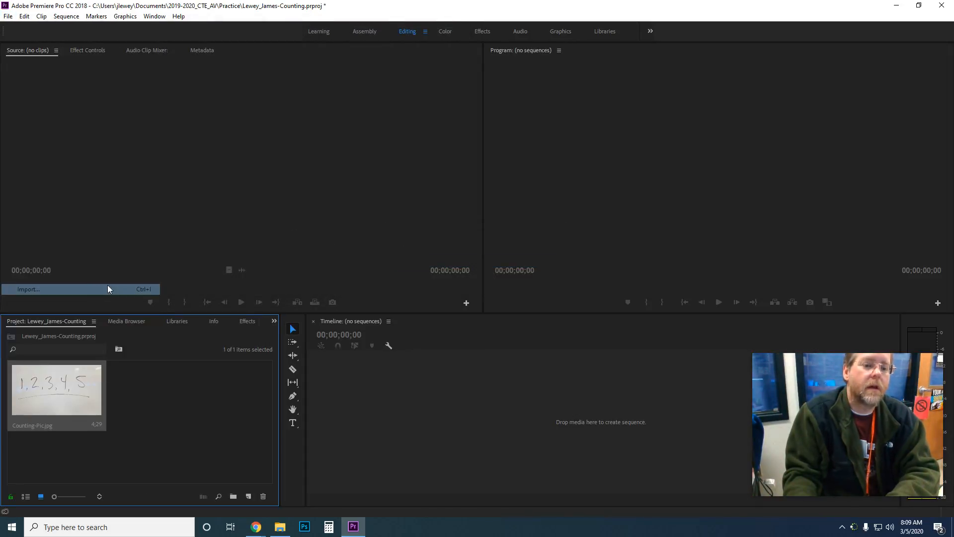
{"action": "left_click", "coordinate": [224, 122]}
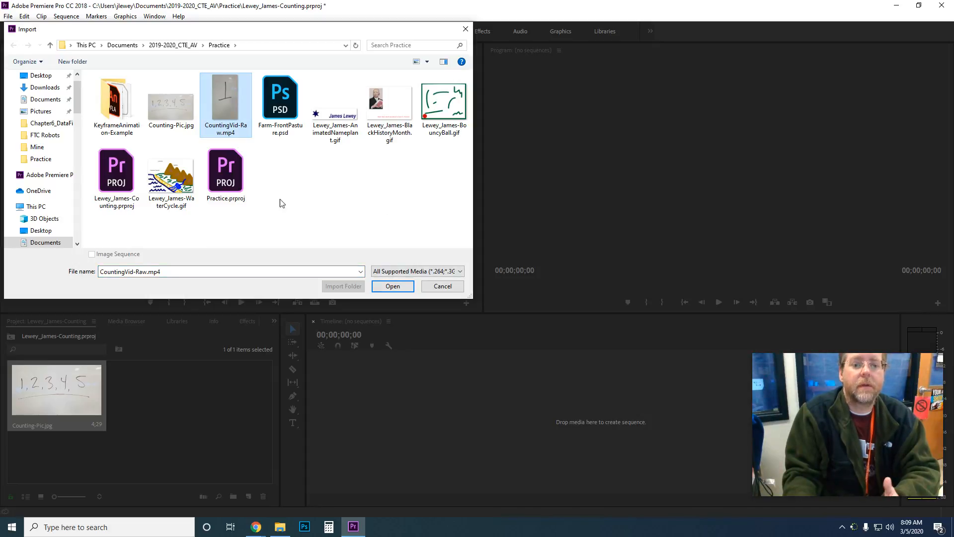
{"action": "left_click", "coordinate": [392, 286]}
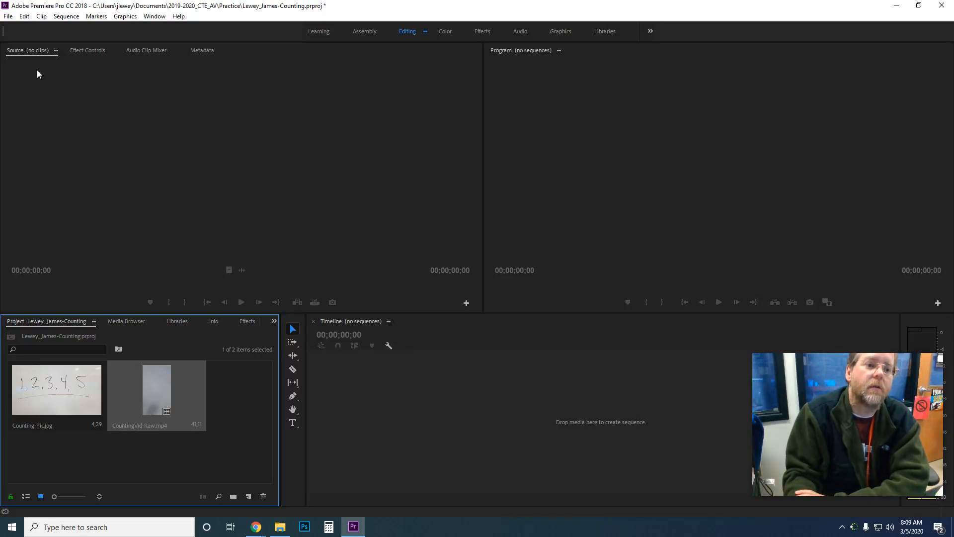
Preview CountingVid-Raw.mp4 in the Source monitor from its first frame, followed by the picture Counting-Pic.jpg
{"action": "double_click", "coordinate": [169, 394]}
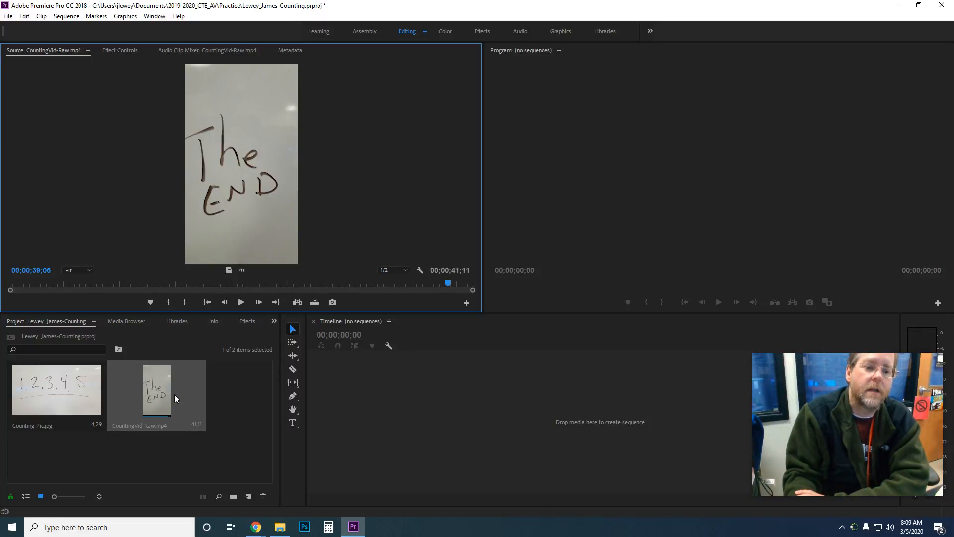
{"action": "mouse_move", "coordinate": [22, 287]}
{"action": "left_mouse_down"}
{"action": "mouse_move", "coordinate": [430, 287]}
{"action": "mouse_move", "coordinate": [7, 286]}
{"action": "left_mouse_up"}
{"action": "left_click", "coordinate": [77, 389]}
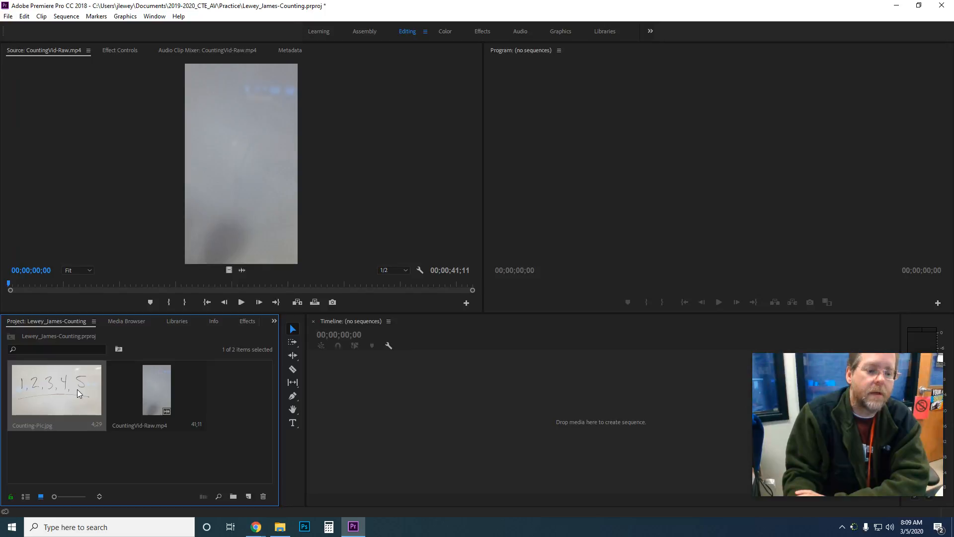
{"action": "double_click", "coordinate": [77, 393]}
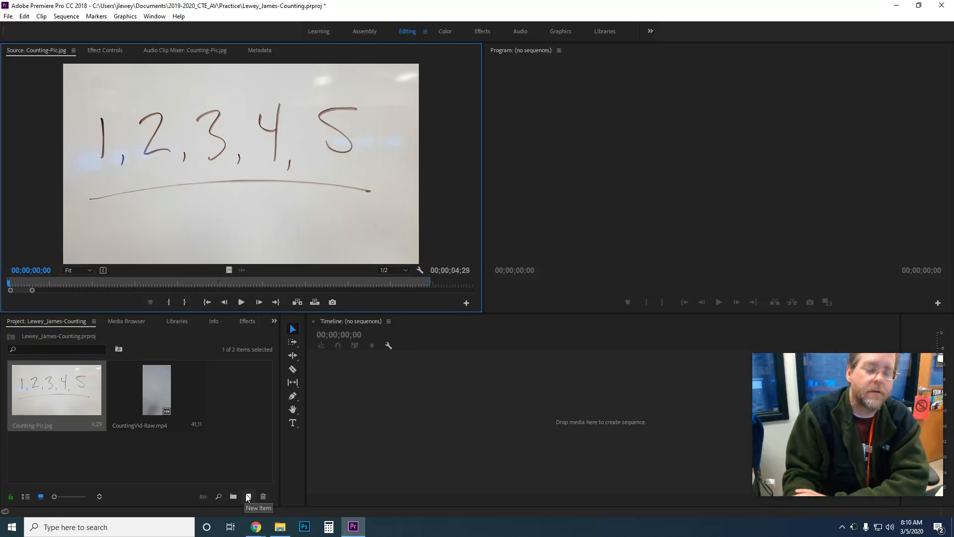
Create a new sequence named Main with the DV - NTSC Standard 48kHz preset
{"action": "left_click", "coordinate": [8, 16]}
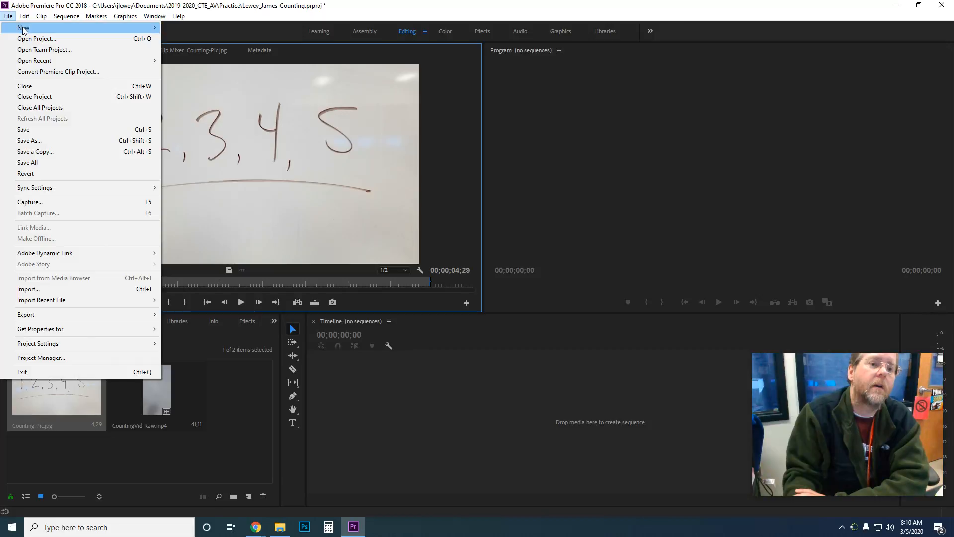
{"action": "mouse_move", "coordinate": [23, 29]}
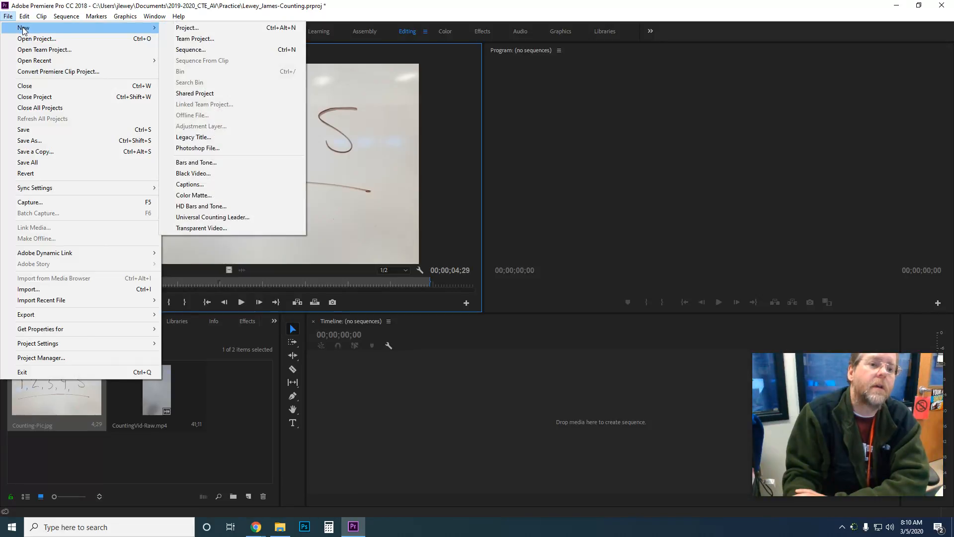
{"action": "left_click", "coordinate": [185, 50]}
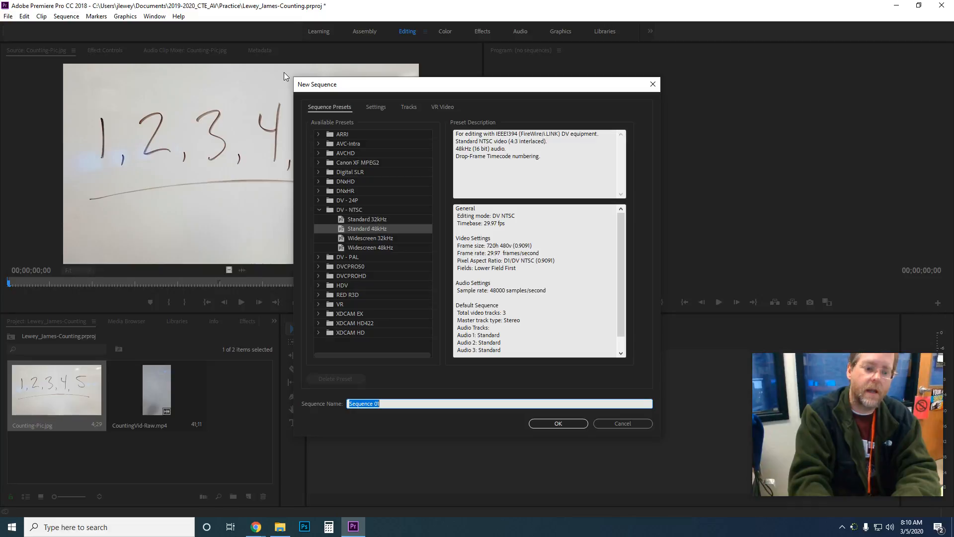
{"action": "type", "text": "Main"}
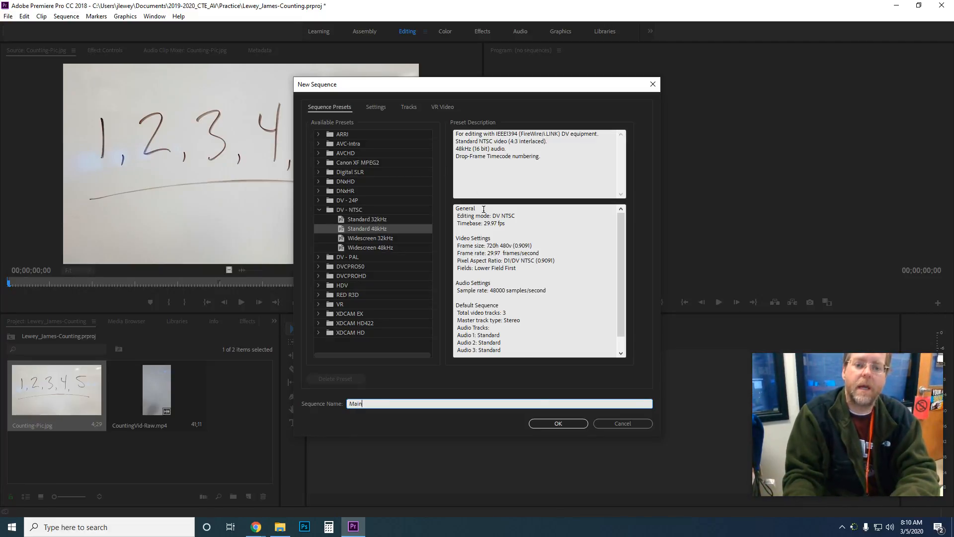
{"action": "left_click", "coordinate": [562, 424]}
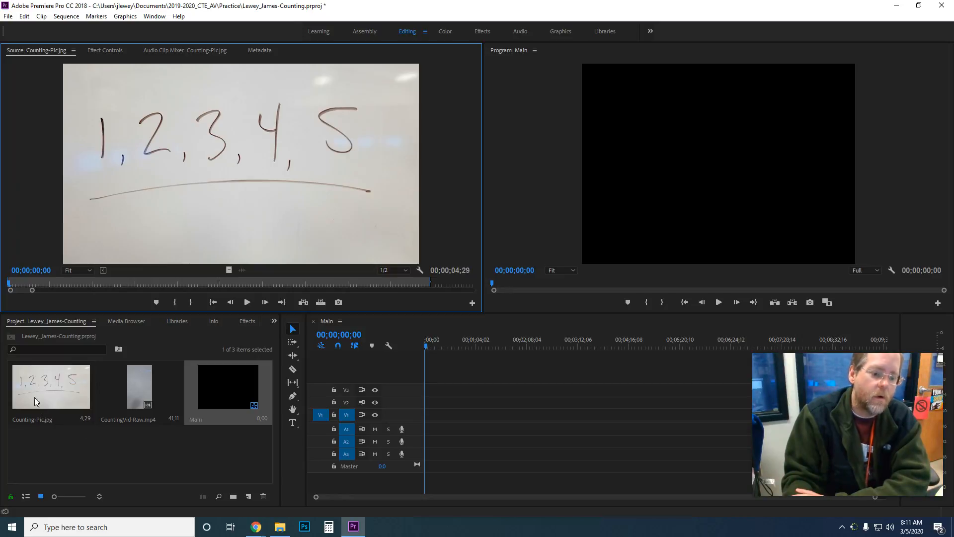
Compare the list and icon views of the project items and leave them in list view
{"action": "left_click", "coordinate": [25, 496]}
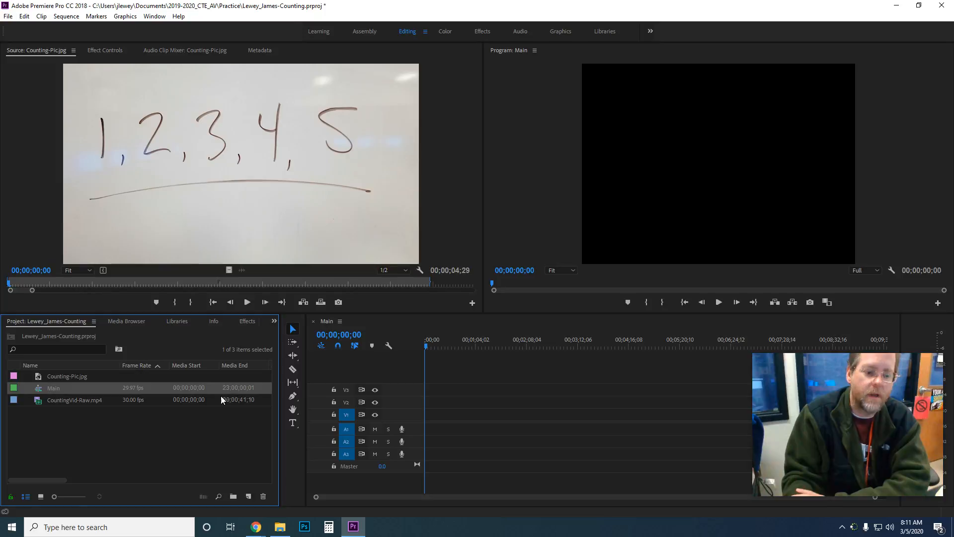
{"action": "left_click", "coordinate": [39, 497]}
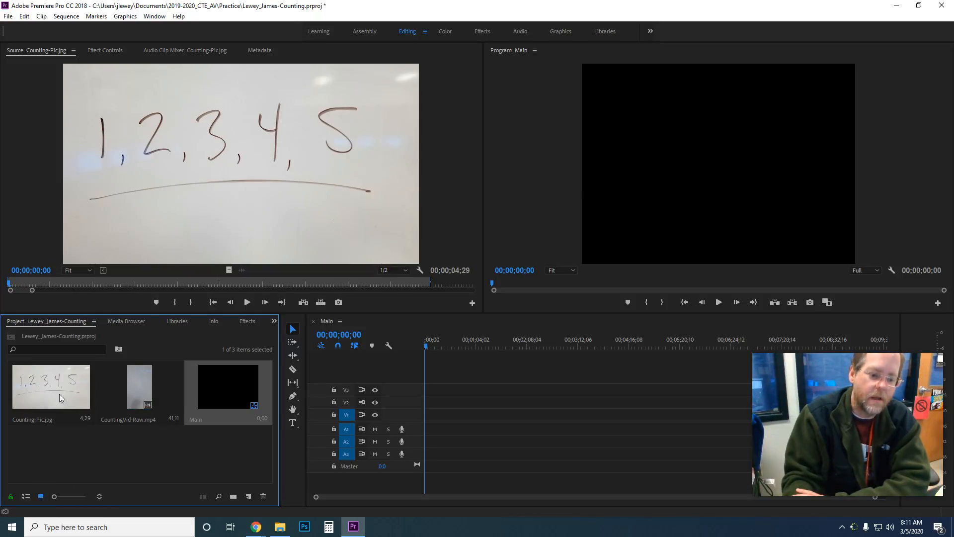
{"action": "left_click", "coordinate": [26, 496]}
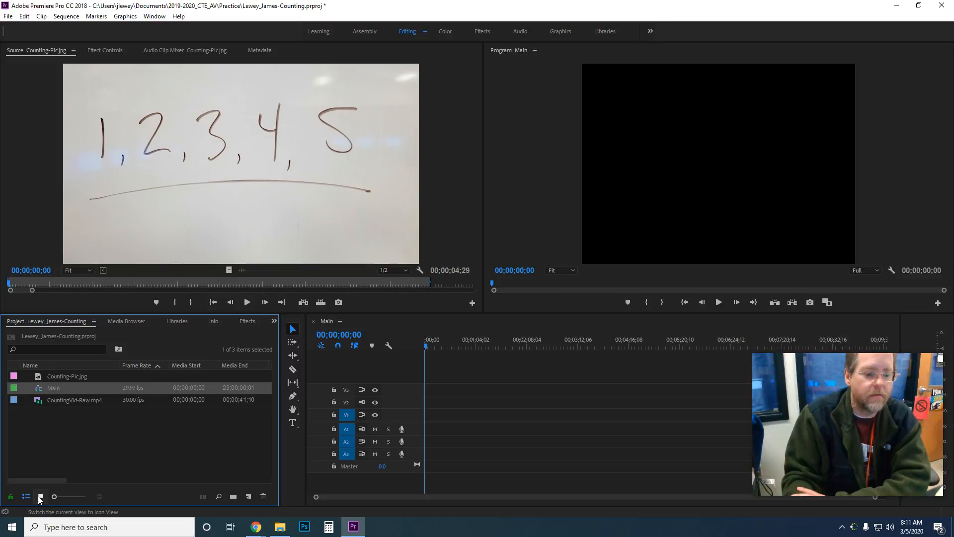
Create a bin named Video in the project
{"action": "left_click", "coordinate": [233, 496]}
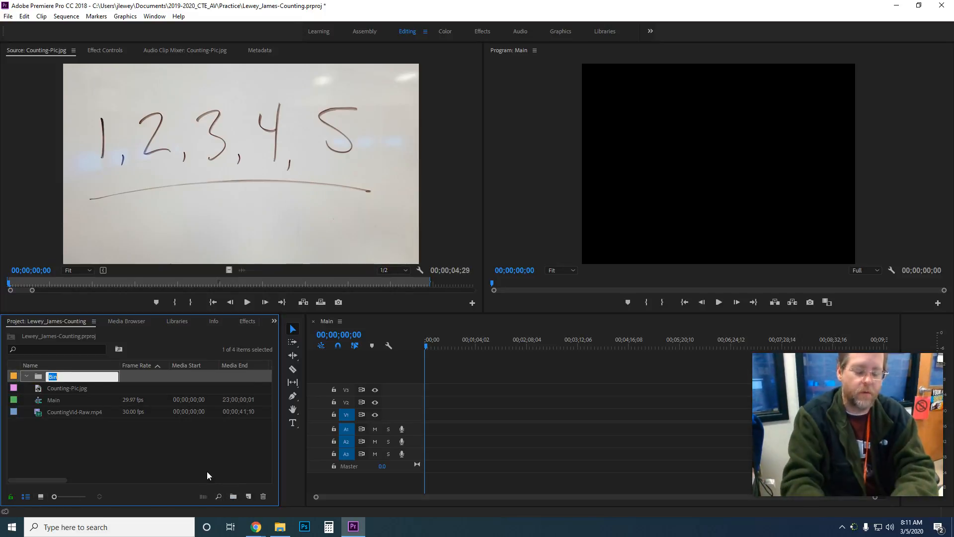
{"action": "type", "text": "Video"}
{"action": "key", "text": "Return"}
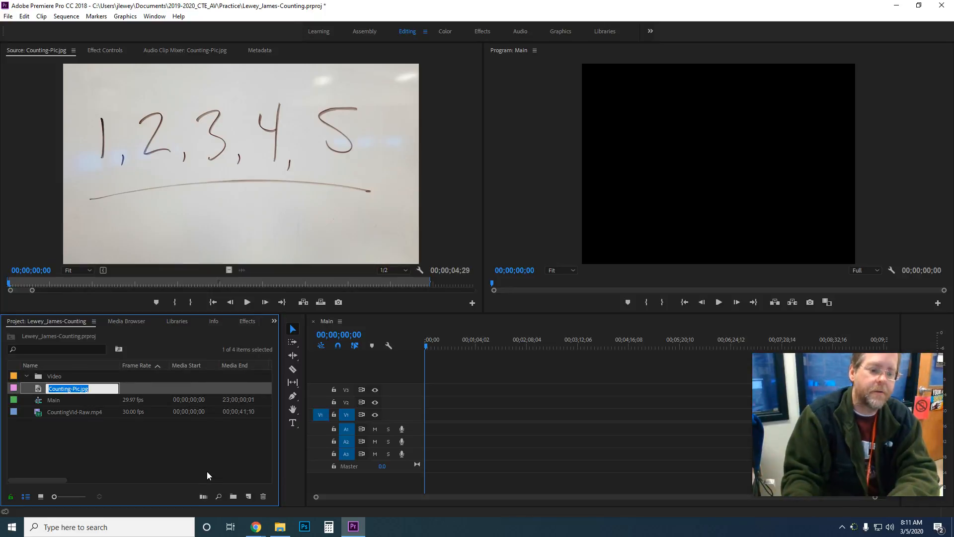
{"action": "left_click", "coordinate": [148, 470]}
Add two more bins to the project, named Pictures and Audio
{"action": "left_click", "coordinate": [233, 496]}
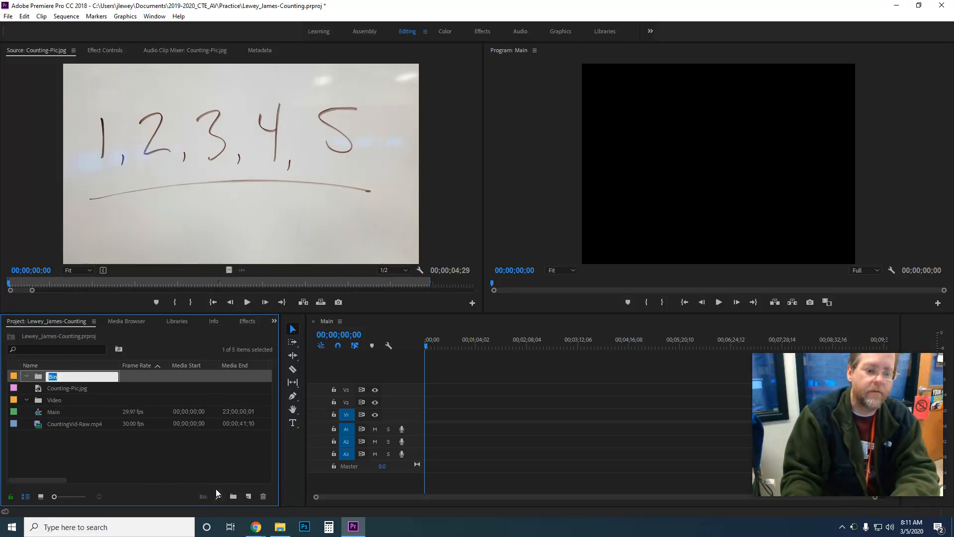
{"action": "type", "text": "Pictures"}
{"action": "key", "text": "Tab"}
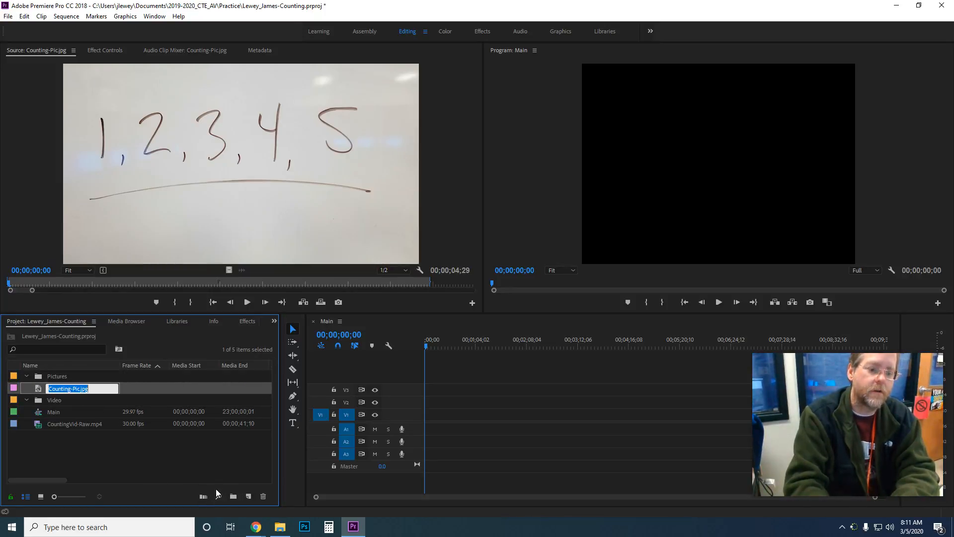
{"action": "left_click", "coordinate": [233, 496]}
{"action": "type", "text": "Audio"}
{"action": "key", "text": "Return"}
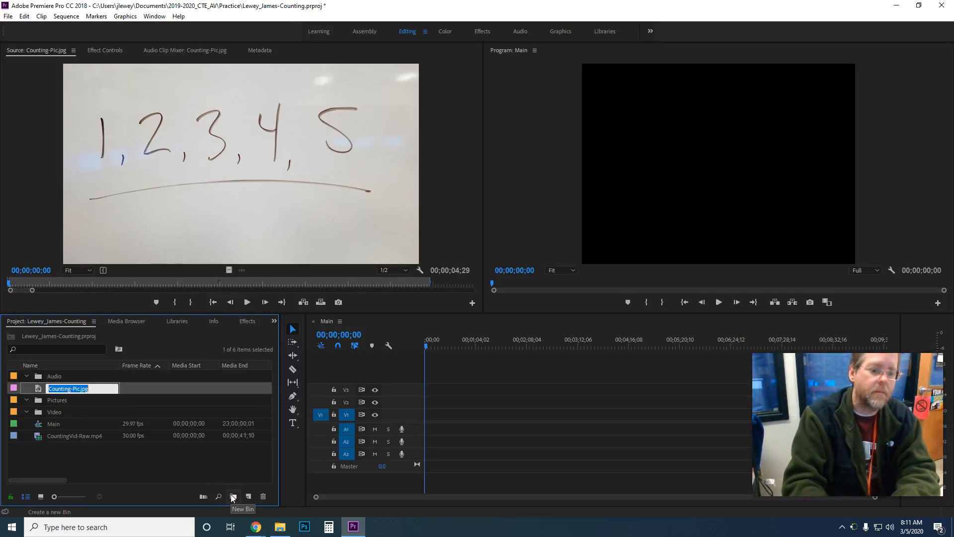
{"action": "left_click", "coordinate": [141, 462]}
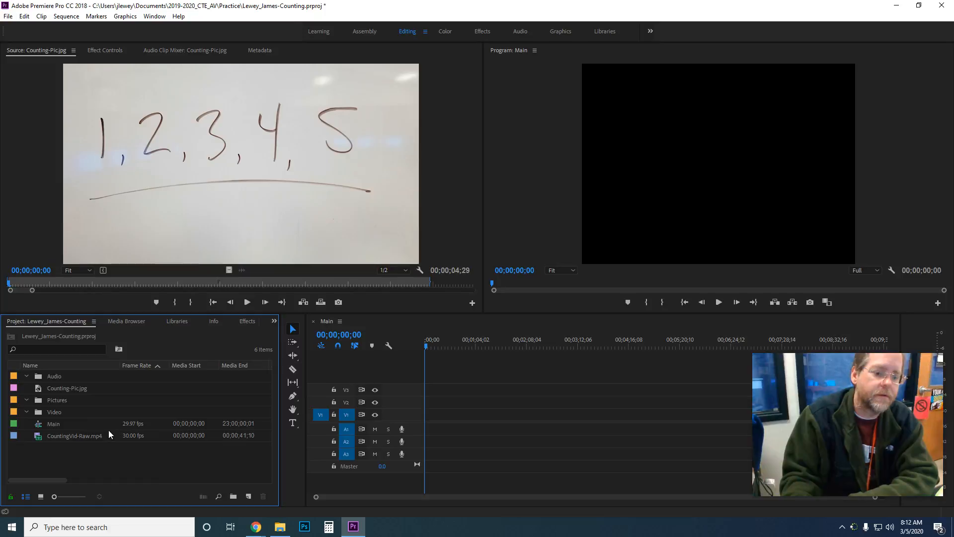
Move Counting-Pic.jpg into the Pictures bin and CountingVid-Raw.mp4 into the Video bin, and collapse both bins
{"action": "left_click", "coordinate": [38, 388]}
{"action": "left_click_drag", "start_coordinate": [37, 402], "coordinate": [43, 400]}
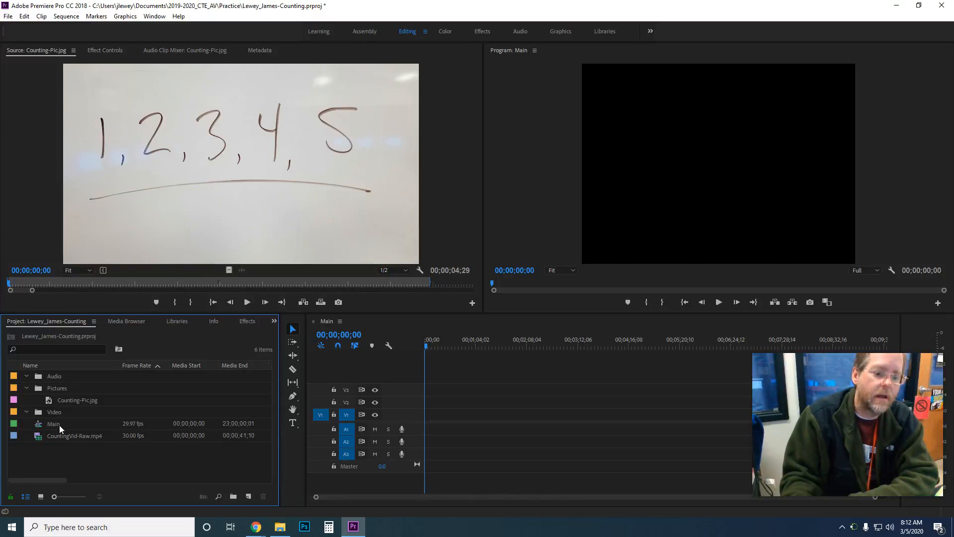
{"action": "left_click", "coordinate": [42, 433]}
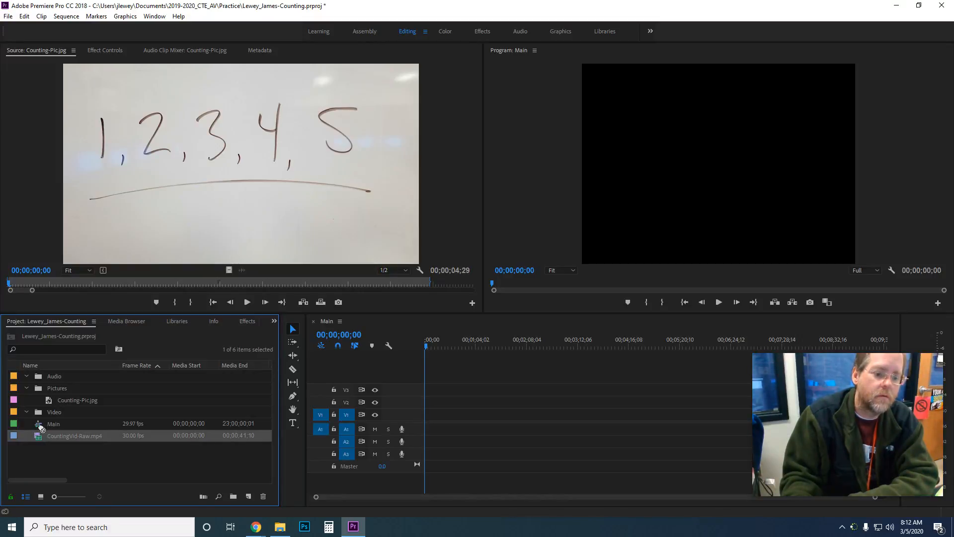
{"action": "left_click_drag", "start_coordinate": [39, 412], "coordinate": [40, 412]}
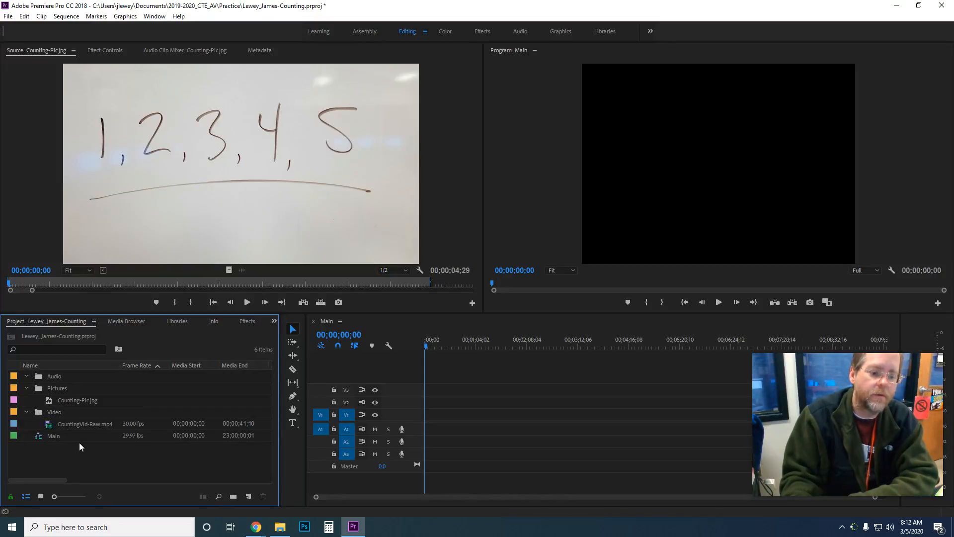
{"action": "left_click", "coordinate": [25, 412]}
{"action": "left_click", "coordinate": [25, 388]}
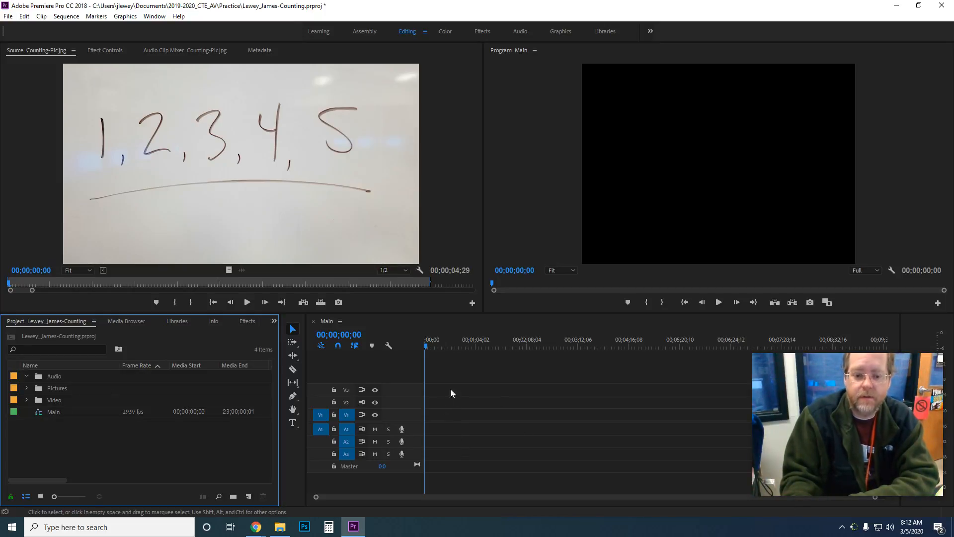
Place Counting-Pic.jpg from the Pictures bin at the start of video track V1 in the Main sequence
{"action": "left_click", "coordinate": [27, 388]}
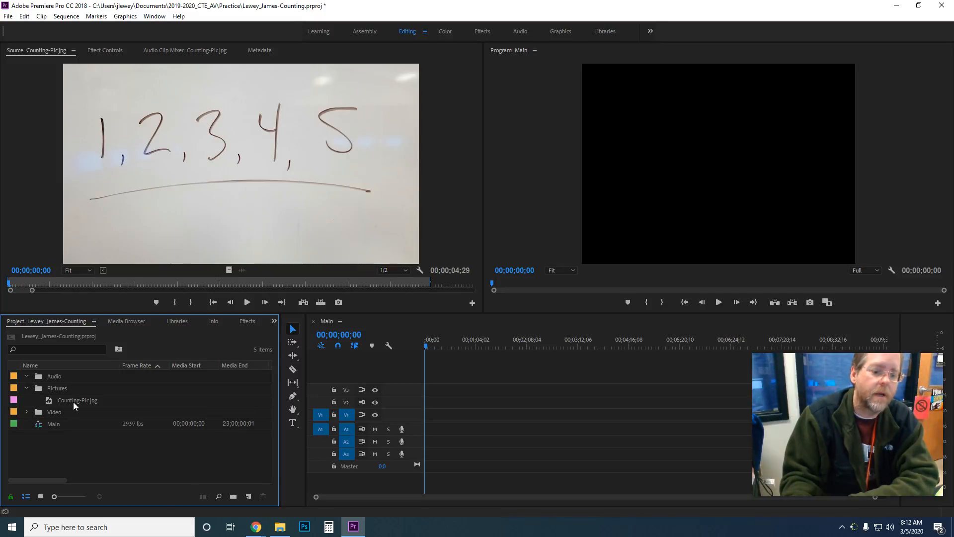
{"action": "mouse_move", "coordinate": [73, 402]}
{"action": "left_mouse_down"}
{"action": "mouse_move", "coordinate": [422, 413]}
{"action": "mouse_move", "coordinate": [238, 399]}
{"action": "mouse_move", "coordinate": [96, 400]}
{"action": "mouse_move", "coordinate": [88, 409]}
{"action": "left_mouse_up"}
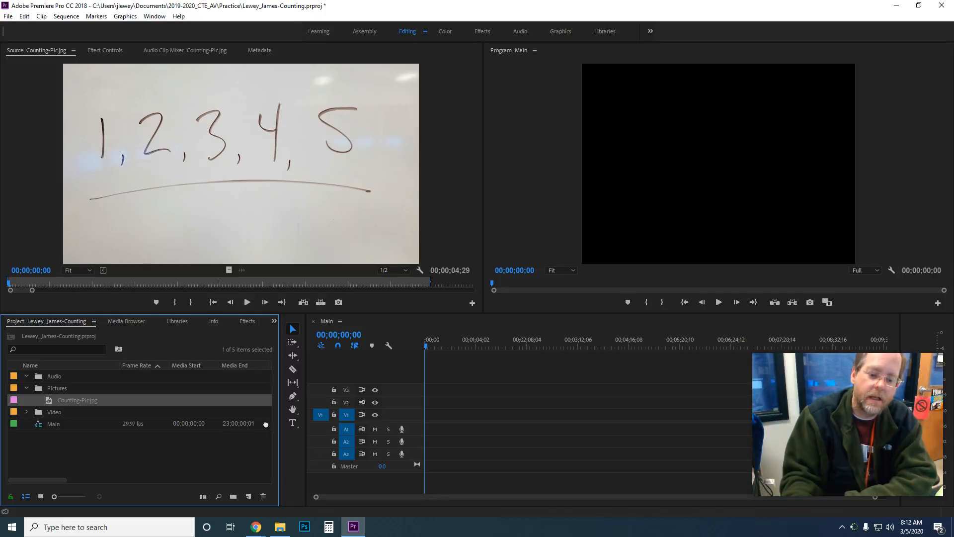
{"action": "left_click_drag", "start_coordinate": [289, 441], "coordinate": [430, 411]}
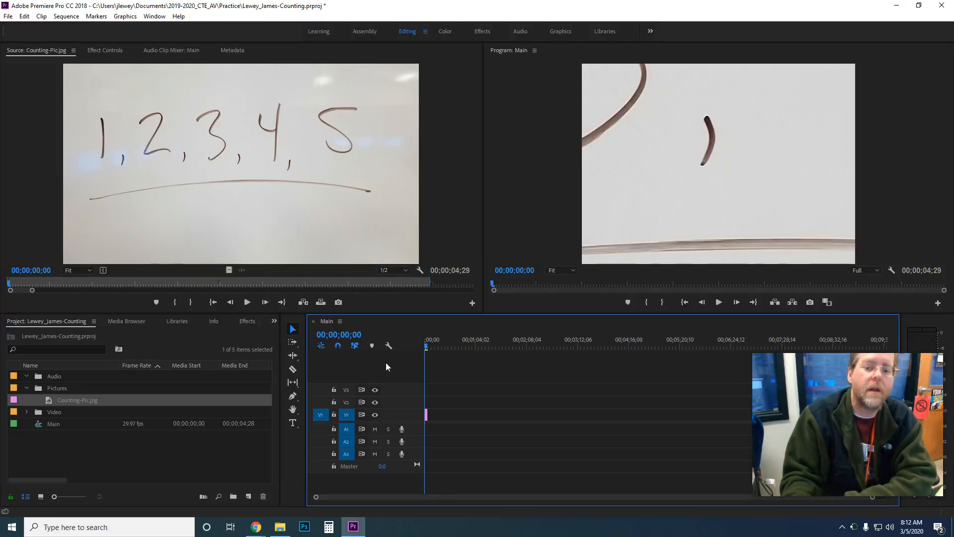
{"action": "right_click", "coordinate": [414, 392]}
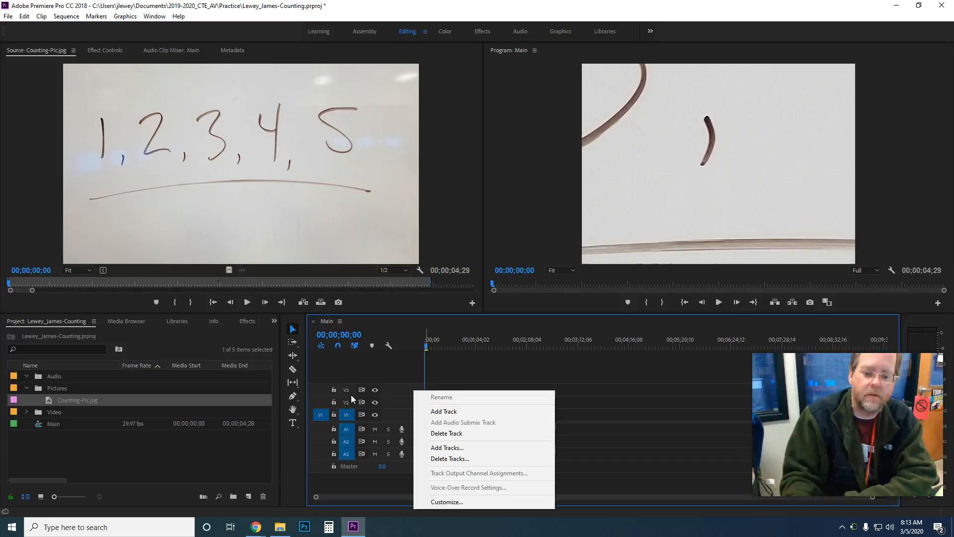
{"action": "left_click", "coordinate": [644, 421]}
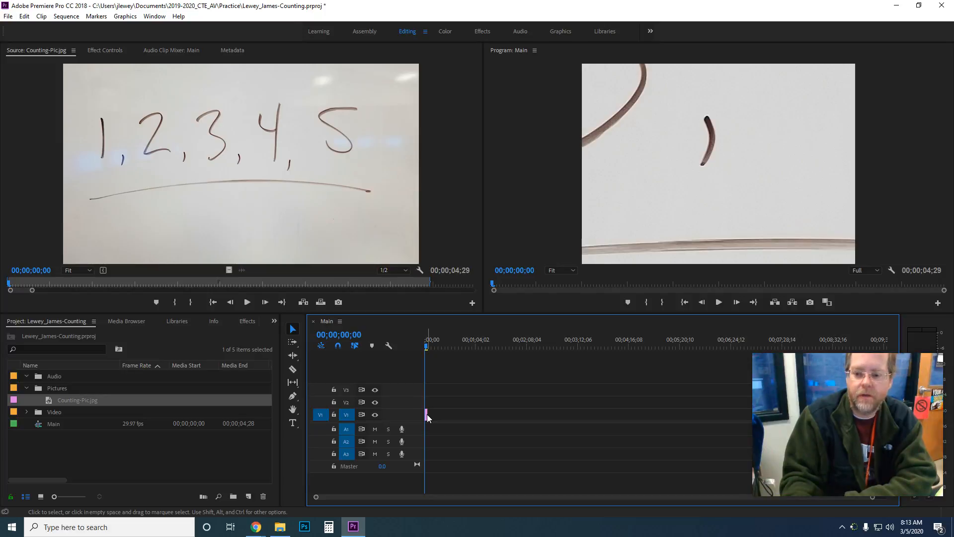
{"action": "mouse_move", "coordinate": [427, 414]}
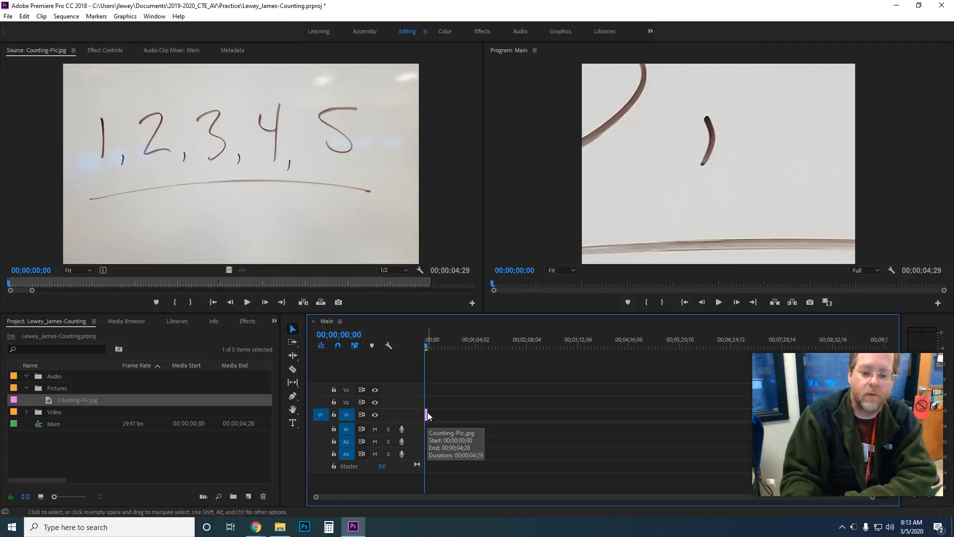
{"action": "scroll", "coordinate": [427, 412], "scroll_direction": "down", "scroll_amount": 2}
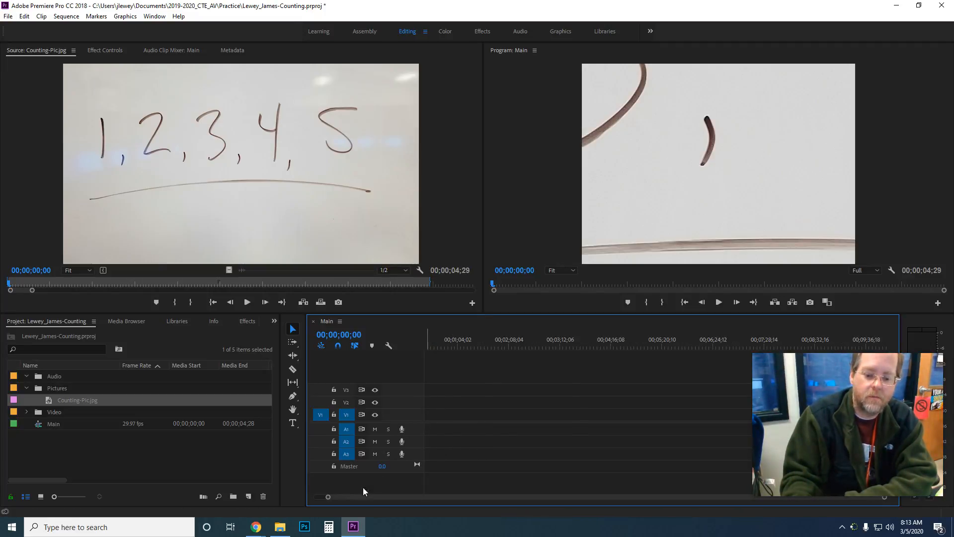
{"action": "left_click_drag", "start_coordinate": [329, 498], "coordinate": [315, 497]}
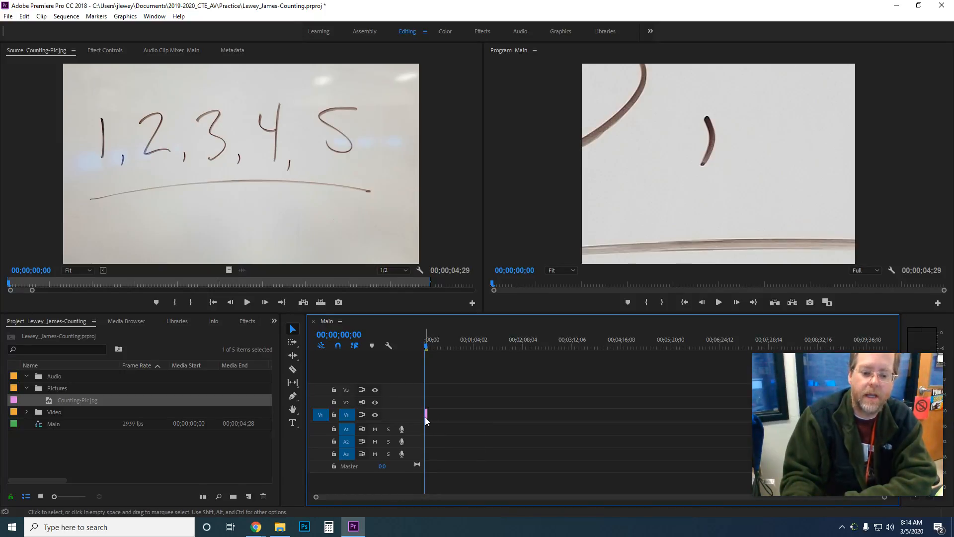
Zoom in on the Main timeline until the Counting-Pic.jpg clip on V1 is wide enough to read its name
{"action": "left_click", "coordinate": [66, 16]}
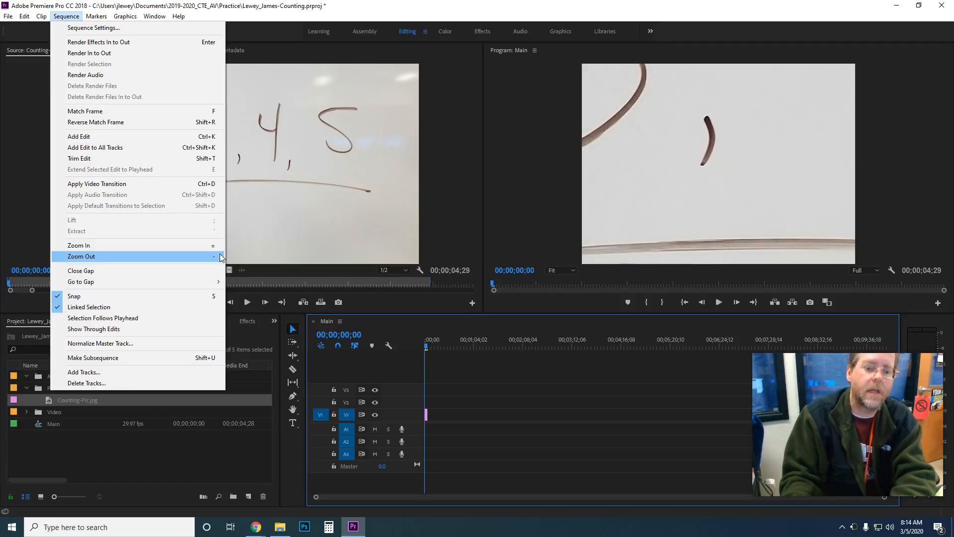
{"action": "left_click", "coordinate": [443, 411]}
{"action": "key", "text": "="}
{"action": "key", "text": "="}
{"action": "key", "text": "="}
{"action": "key", "text": "="}
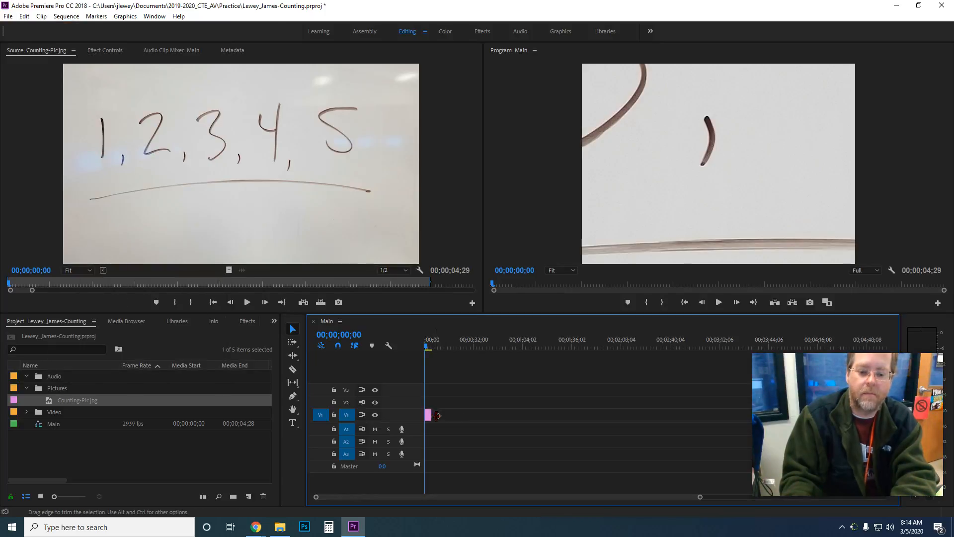
{"action": "key", "text": "="}
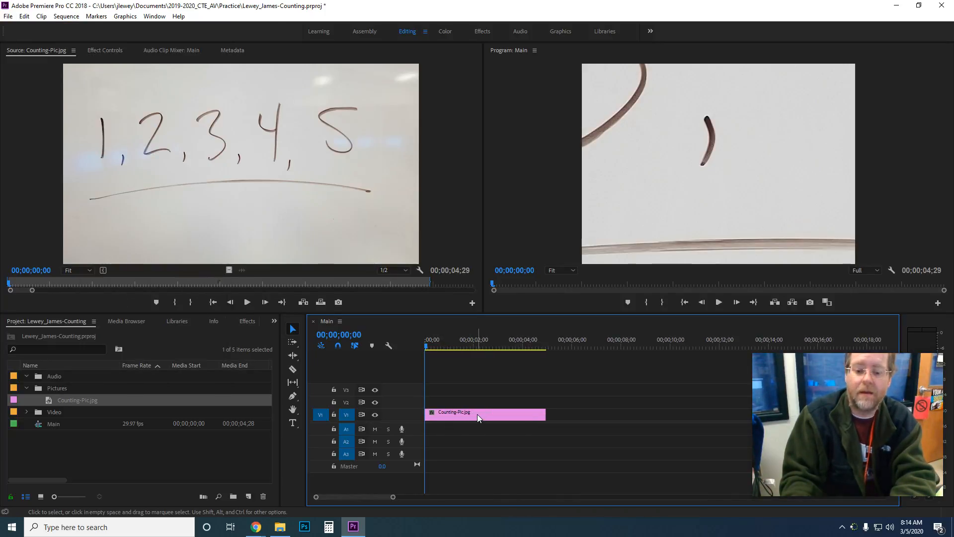
Scrub through the Counting-Pic.jpg clip in the Main sequence to its end and return the playhead to the start
{"action": "left_click_drag", "start_coordinate": [426, 342], "coordinate": [506, 343]}
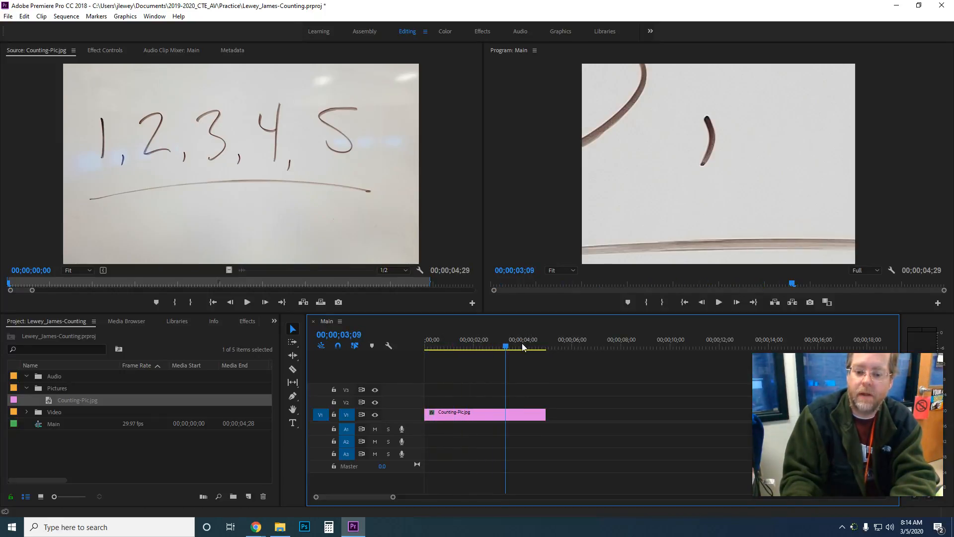
{"action": "left_click_drag", "start_coordinate": [508, 347], "coordinate": [547, 346]}
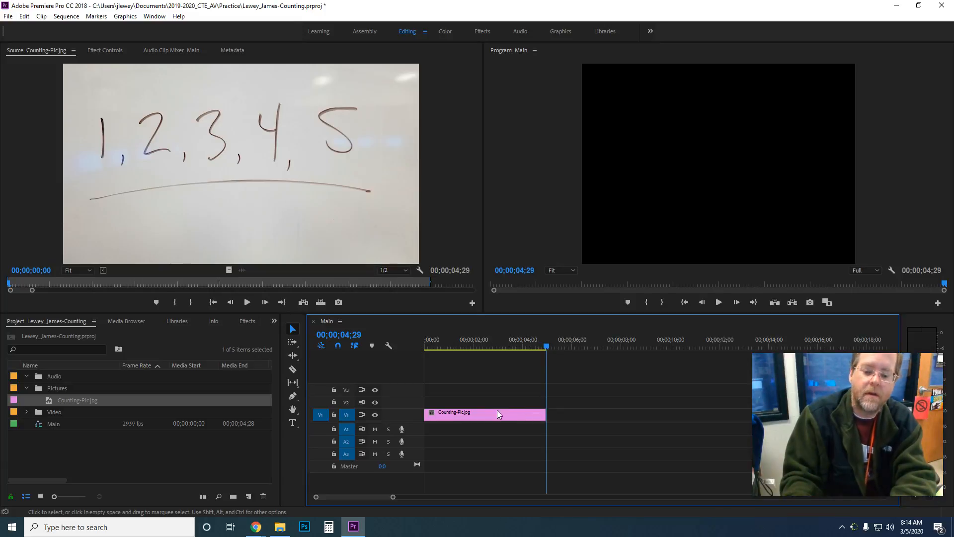
{"action": "left_click_drag", "start_coordinate": [547, 346], "coordinate": [425, 358]}
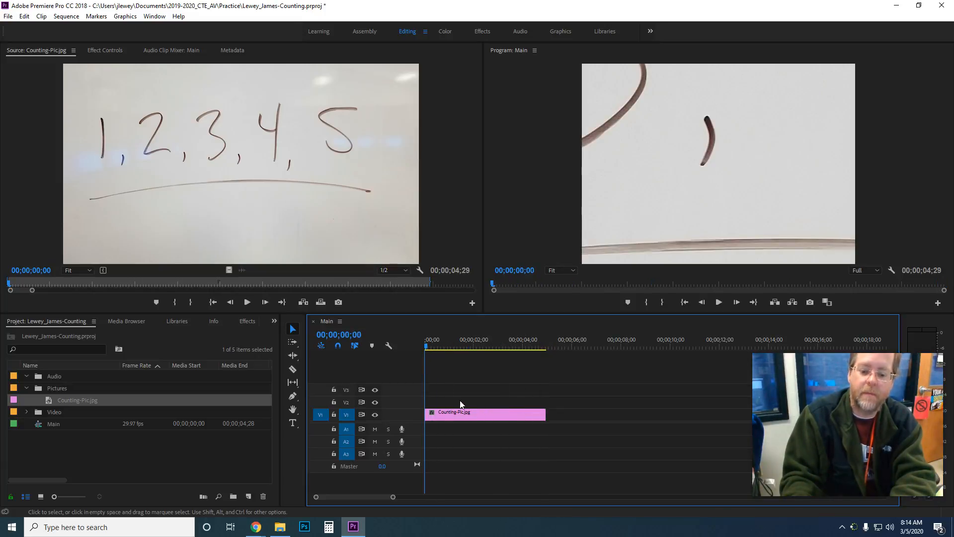
Select the Counting-Pic.jpg clip and reposition its oversized picture in the Program monitor until its upper-right corner lies inside the frame
{"action": "left_click", "coordinate": [467, 413]}
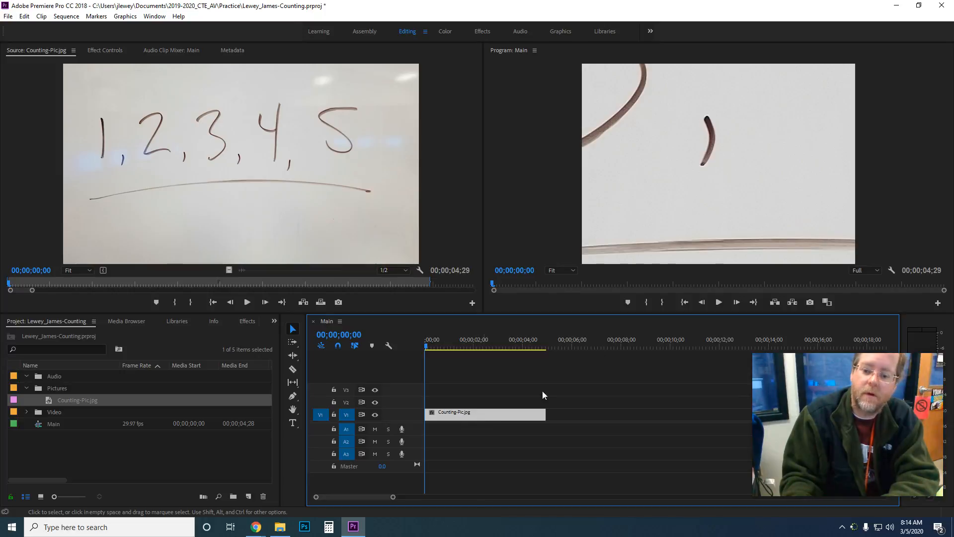
{"action": "left_click", "coordinate": [680, 172]}
{"action": "left_click", "coordinate": [662, 176]}
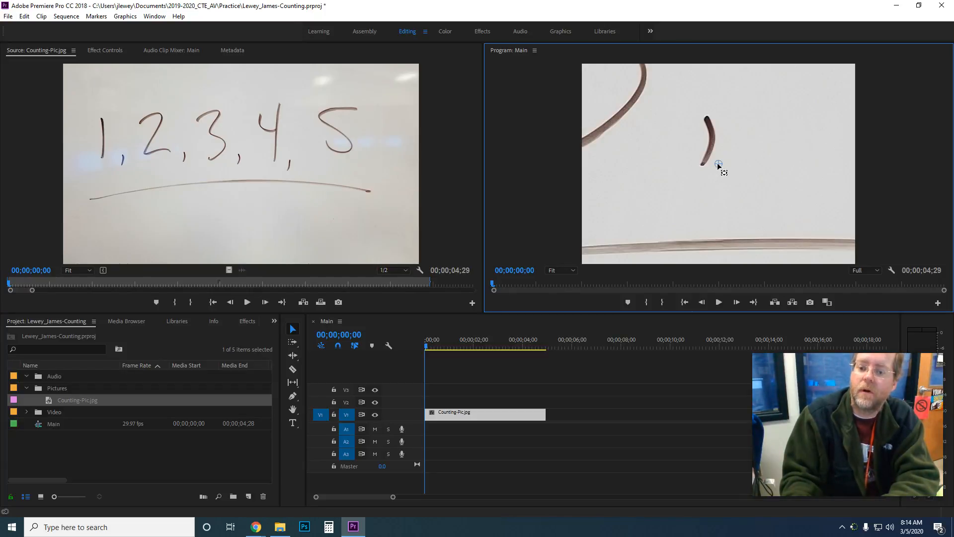
{"action": "left_click_drag", "start_coordinate": [779, 156], "coordinate": [714, 223]}
{"action": "left_click_drag", "start_coordinate": [746, 187], "coordinate": [710, 236]}
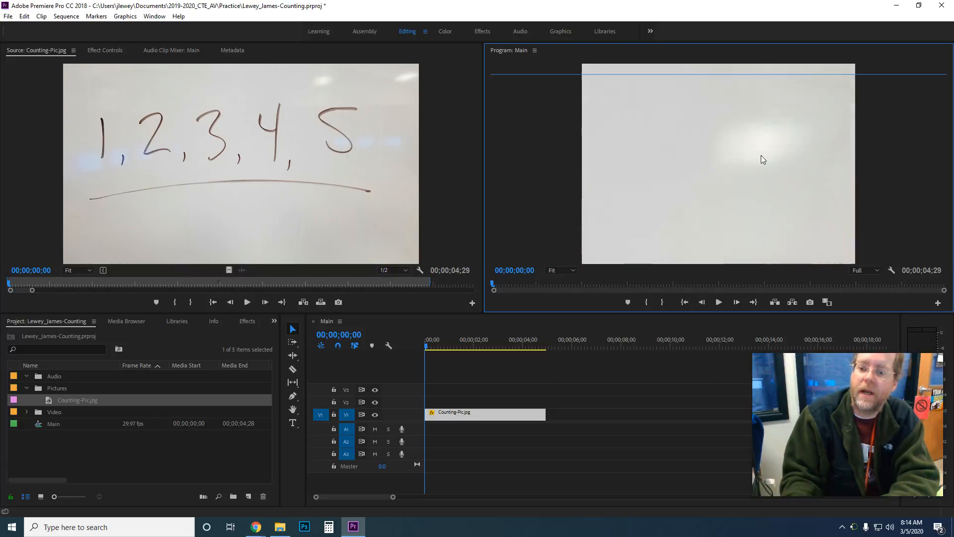
{"action": "left_click_drag", "start_coordinate": [804, 122], "coordinate": [660, 230]}
{"action": "left_click_drag", "start_coordinate": [824, 204], "coordinate": [653, 150]}
{"action": "left_click_drag", "start_coordinate": [714, 158], "coordinate": [648, 172]}
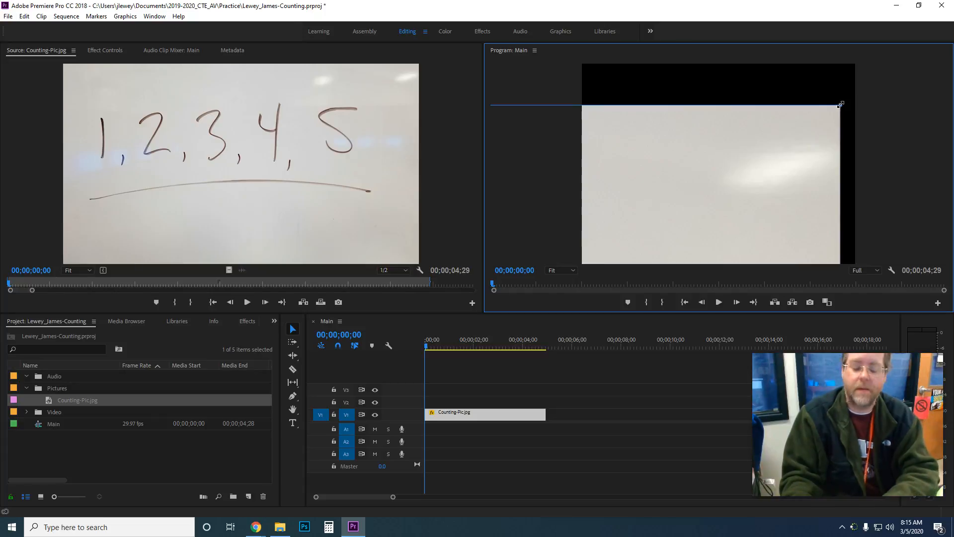
Scale Counting-Pic.jpg down from its upper-right corner and reposition it until the whole picture with numbers 1 to 5 fits inside the frame
{"action": "left_click_drag", "start_coordinate": [840, 104], "coordinate": [703, 205]}
{"action": "left_click_drag", "start_coordinate": [648, 224], "coordinate": [835, 122]}
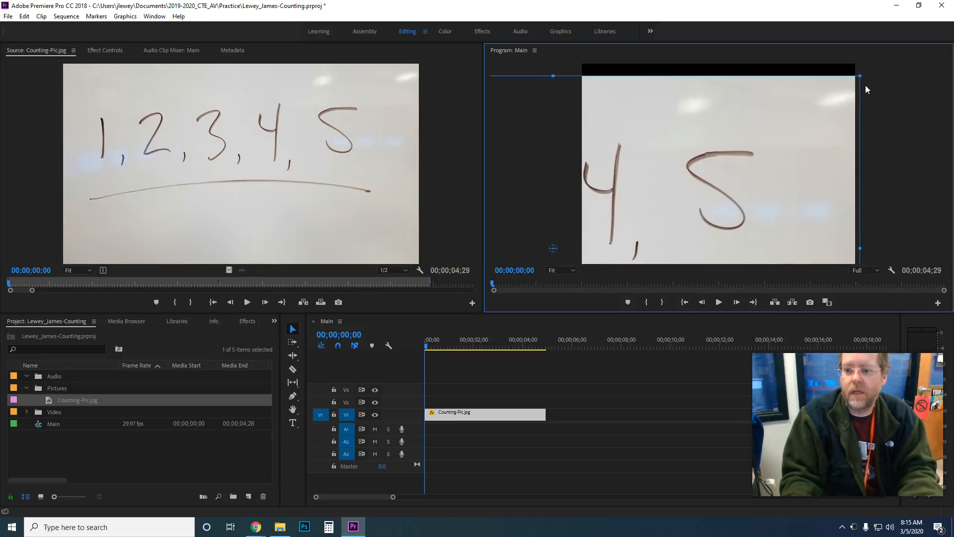
{"action": "left_click_drag", "start_coordinate": [860, 75], "coordinate": [752, 190]}
{"action": "left_click_drag", "start_coordinate": [649, 225], "coordinate": [779, 140]}
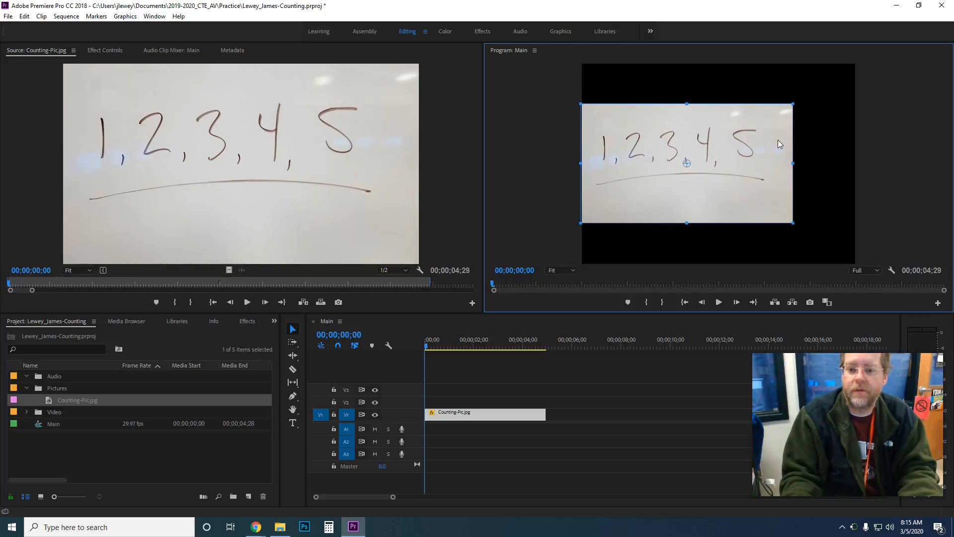
Enlarge Counting-Pic.jpg to span the frame's full width, align its left edge with the frame's left edge, and deselect it
{"action": "left_click_drag", "start_coordinate": [792, 102], "coordinate": [846, 97]}
{"action": "mouse_move", "coordinate": [769, 129]}
{"action": "left_mouse_down"}
{"action": "mouse_move", "coordinate": [807, 123]}
{"action": "mouse_move", "coordinate": [788, 132]}
{"action": "left_mouse_up"}
{"action": "mouse_move", "coordinate": [831, 97]}
{"action": "left_mouse_down"}
{"action": "mouse_move", "coordinate": [848, 91]}
{"action": "mouse_move", "coordinate": [823, 111]}
{"action": "left_mouse_up"}
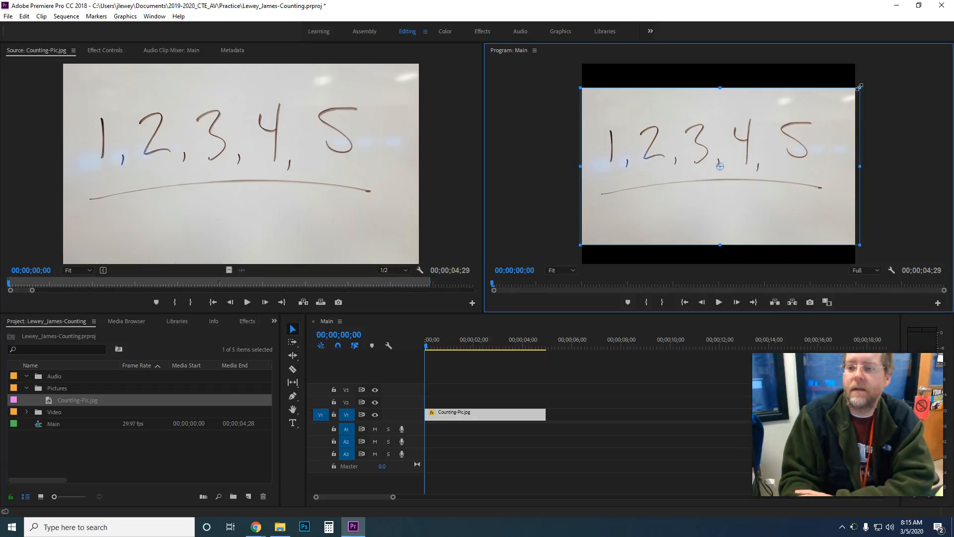
{"action": "left_click_drag", "start_coordinate": [859, 88], "coordinate": [872, 81]}
{"action": "left_click_drag", "start_coordinate": [815, 147], "coordinate": [826, 145]}
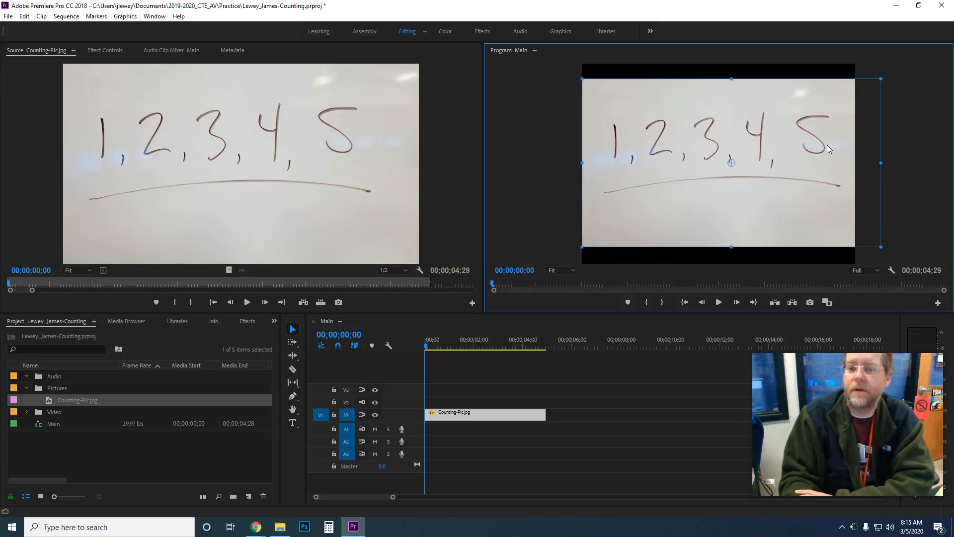
{"action": "left_click", "coordinate": [554, 183]}
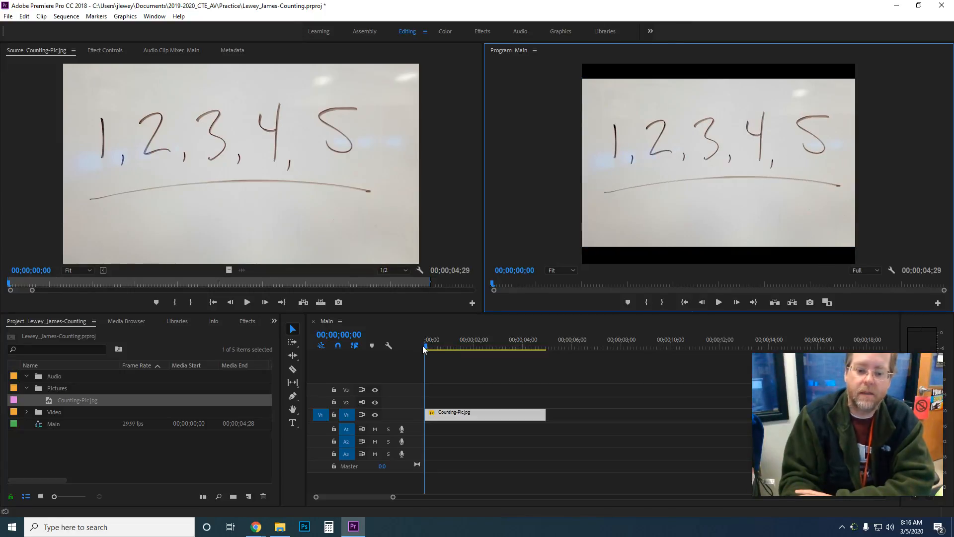
Place CountingVid-Raw.mp4 from the Video bin directly after Counting-Pic.jpg on tracks V1 and A1, and show the whole sequence
{"action": "mouse_move", "coordinate": [426, 346]}
{"action": "left_mouse_down"}
{"action": "mouse_move", "coordinate": [542, 355]}
{"action": "mouse_move", "coordinate": [430, 351]}
{"action": "left_mouse_up"}
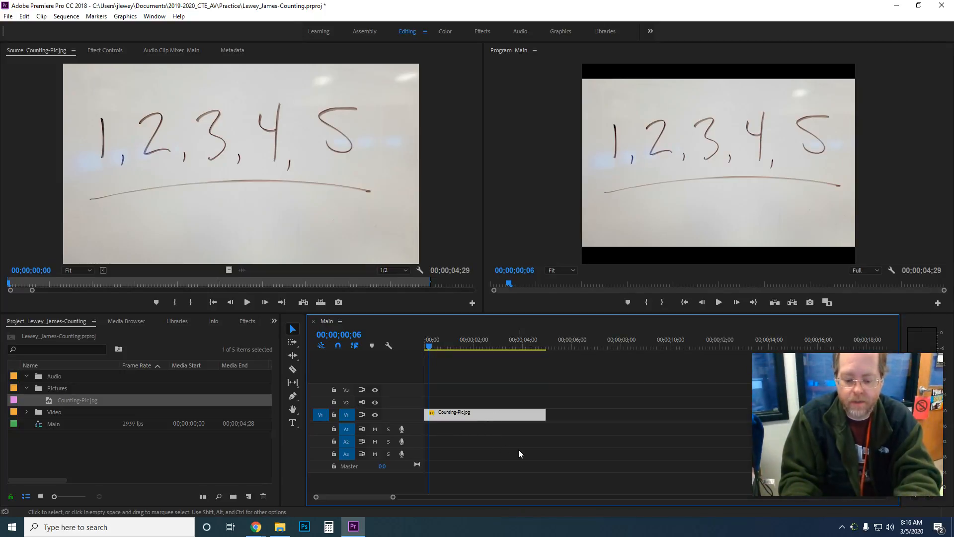
{"action": "key", "text": "minus"}
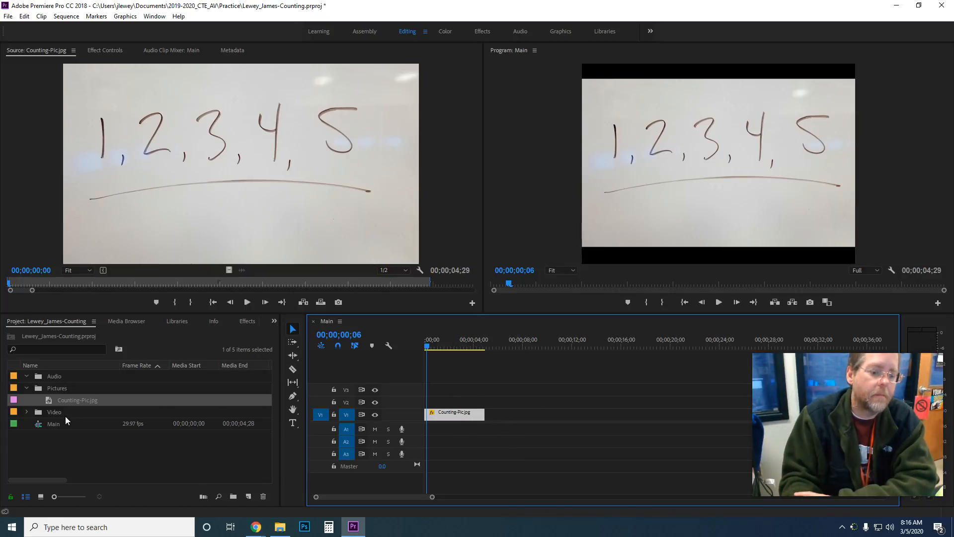
{"action": "left_click", "coordinate": [27, 388]}
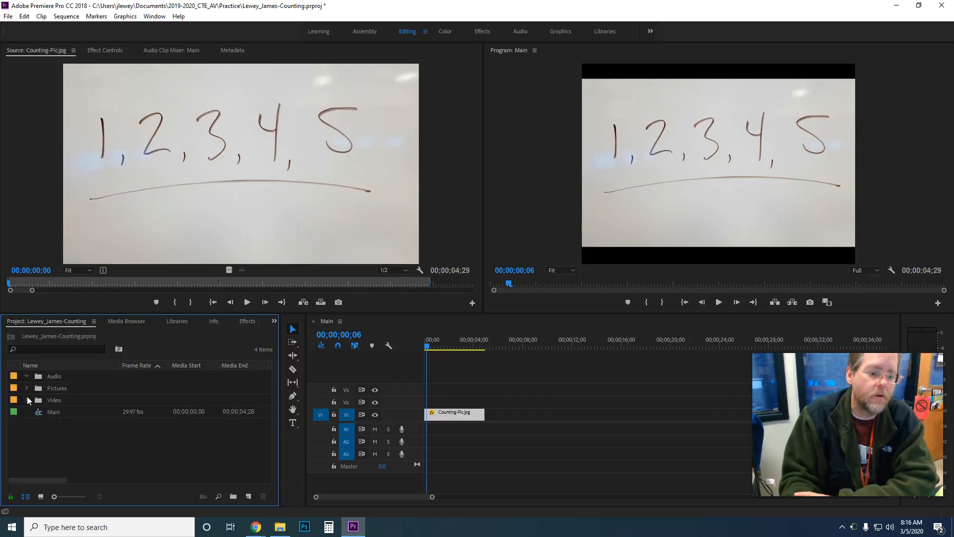
{"action": "left_click", "coordinate": [26, 400]}
{"action": "left_click_drag", "start_coordinate": [75, 416], "coordinate": [493, 418]}
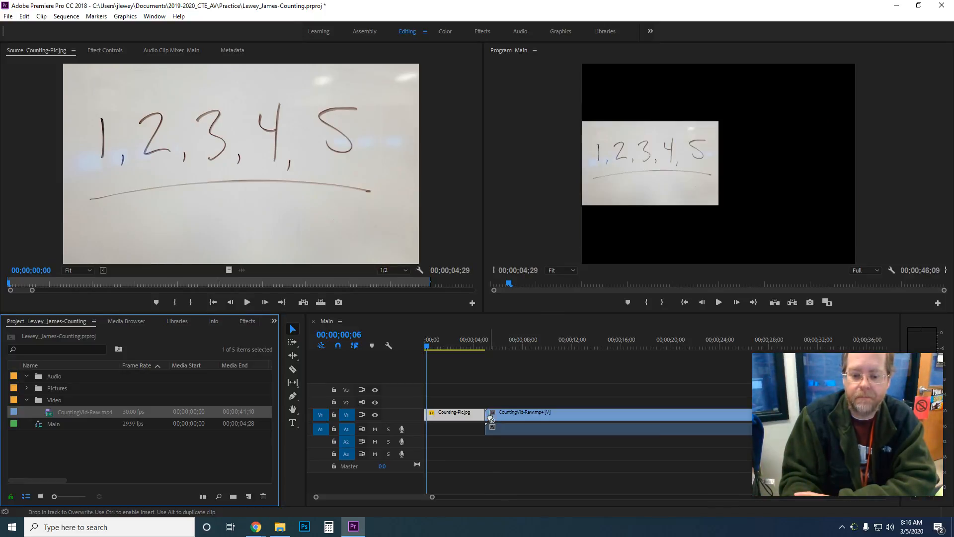
{"action": "left_click", "coordinate": [526, 444]}
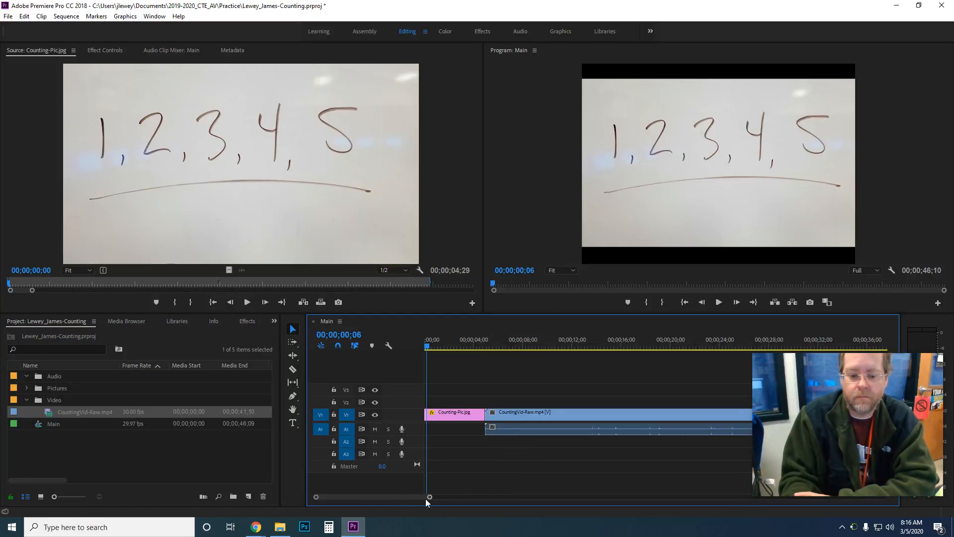
{"action": "mouse_move", "coordinate": [371, 496]}
{"action": "left_mouse_down"}
{"action": "mouse_move", "coordinate": [395, 499]}
{"action": "mouse_move", "coordinate": [369, 502]}
{"action": "left_mouse_up"}
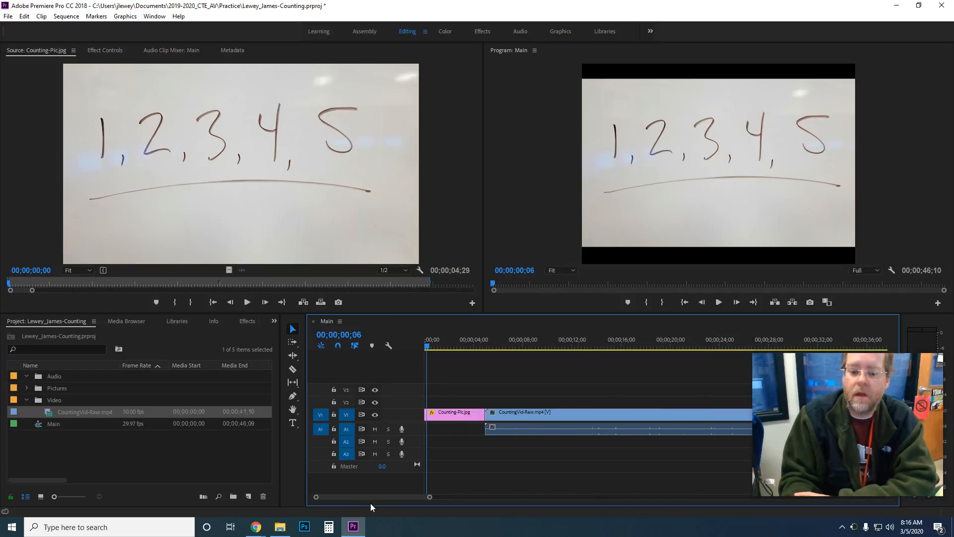
{"action": "key", "text": "minus"}
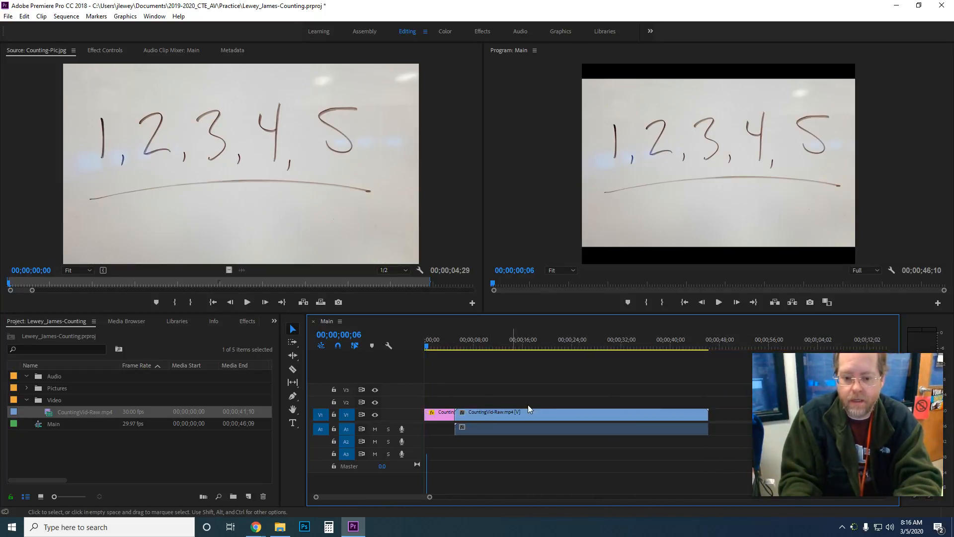
Scale the CountingVid-Raw.mp4 clip down to the frame's full height near its middle, then check the framing at 00;00;09;14
{"action": "left_click_drag", "start_coordinate": [425, 346], "coordinate": [466, 370]}
{"action": "left_click", "coordinate": [471, 415]}
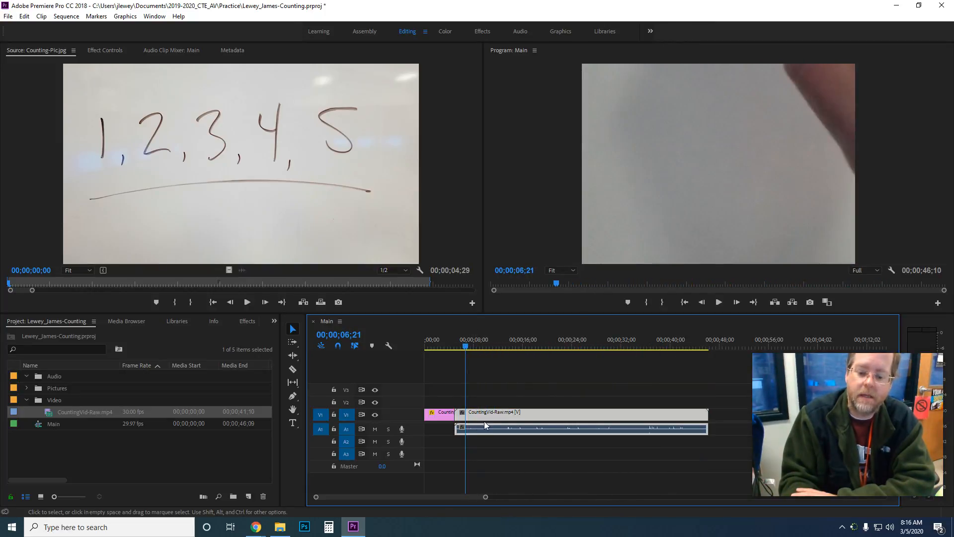
{"action": "left_click", "coordinate": [646, 221]}
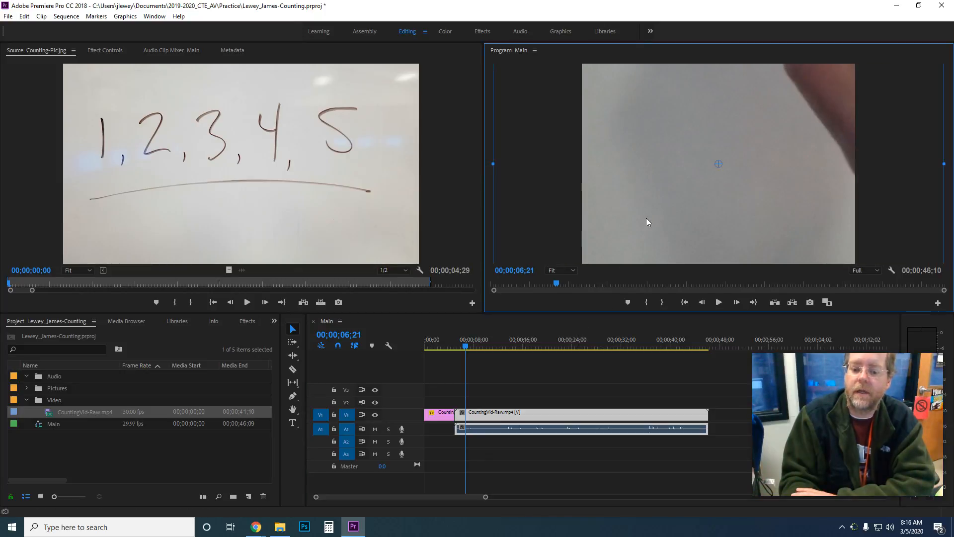
{"action": "mouse_move", "coordinate": [814, 105]}
{"action": "left_mouse_down"}
{"action": "mouse_move", "coordinate": [774, 130]}
{"action": "mouse_move", "coordinate": [757, 127]}
{"action": "mouse_move", "coordinate": [735, 173]}
{"action": "mouse_move", "coordinate": [732, 229]}
{"action": "mouse_move", "coordinate": [786, 146]}
{"action": "mouse_move", "coordinate": [791, 117]}
{"action": "mouse_move", "coordinate": [789, 157]}
{"action": "left_mouse_up"}
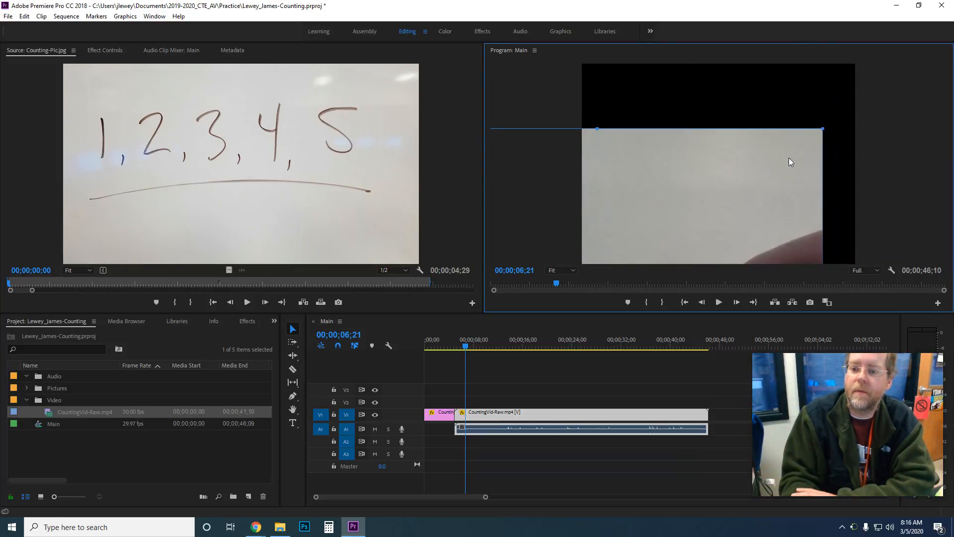
{"action": "left_click_drag", "start_coordinate": [827, 126], "coordinate": [781, 118]}
{"action": "left_click_drag", "start_coordinate": [851, 76], "coordinate": [748, 85]}
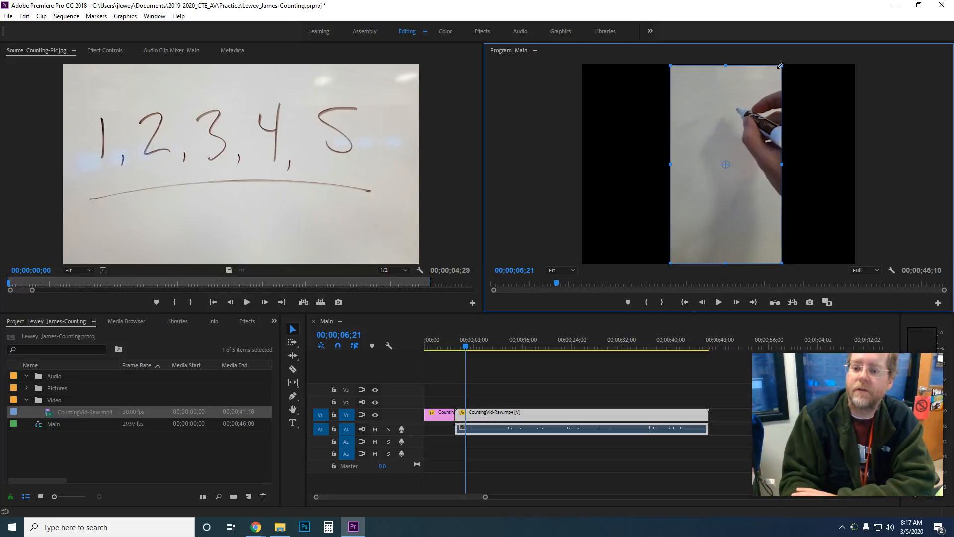
{"action": "left_click_drag", "start_coordinate": [781, 65], "coordinate": [782, 63]}
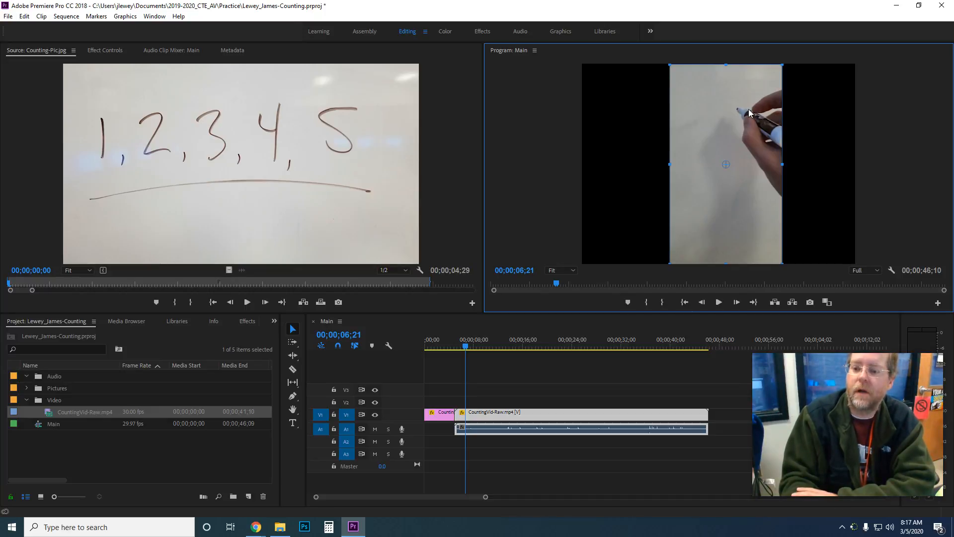
{"action": "left_click_drag", "start_coordinate": [466, 346], "coordinate": [481, 370]}
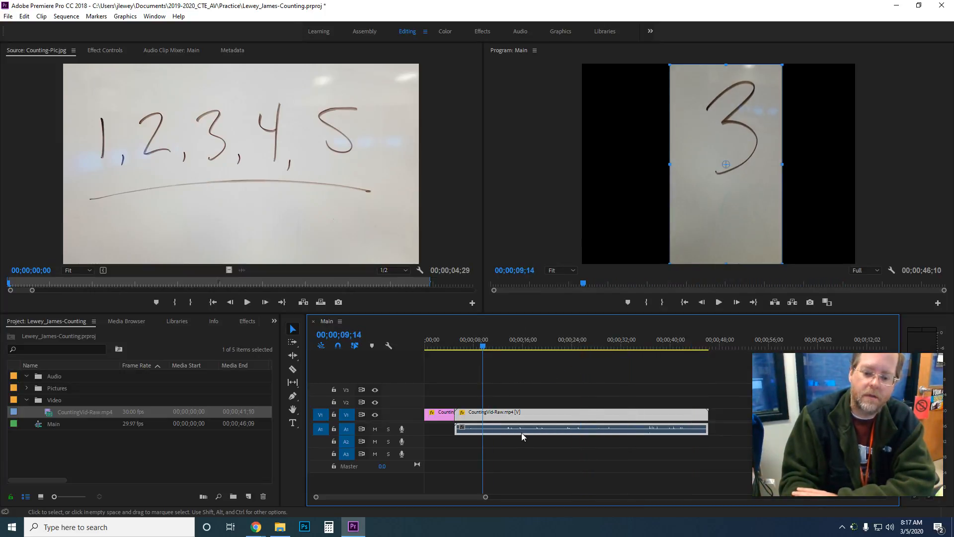
{"action": "left_click", "coordinate": [544, 403]}
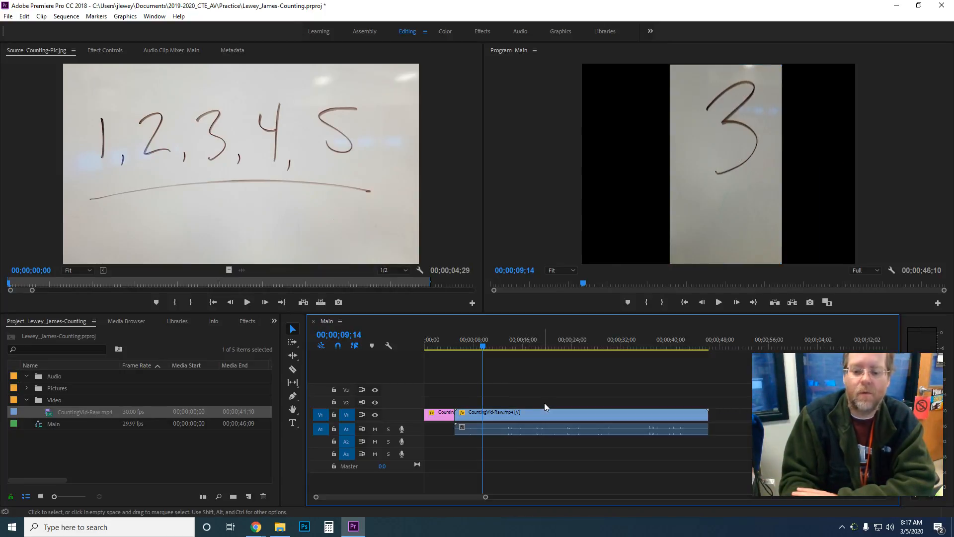
Unlink the CountingVid-Raw.mp4 clip's video from its audio, and select only the audio part on A1
{"action": "left_click", "coordinate": [529, 432]}
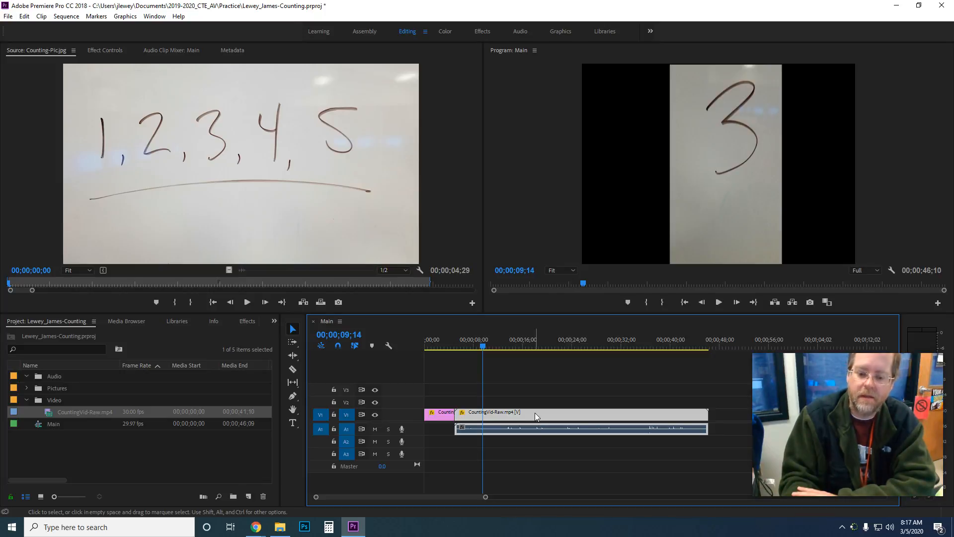
{"action": "right_click", "coordinate": [501, 431]}
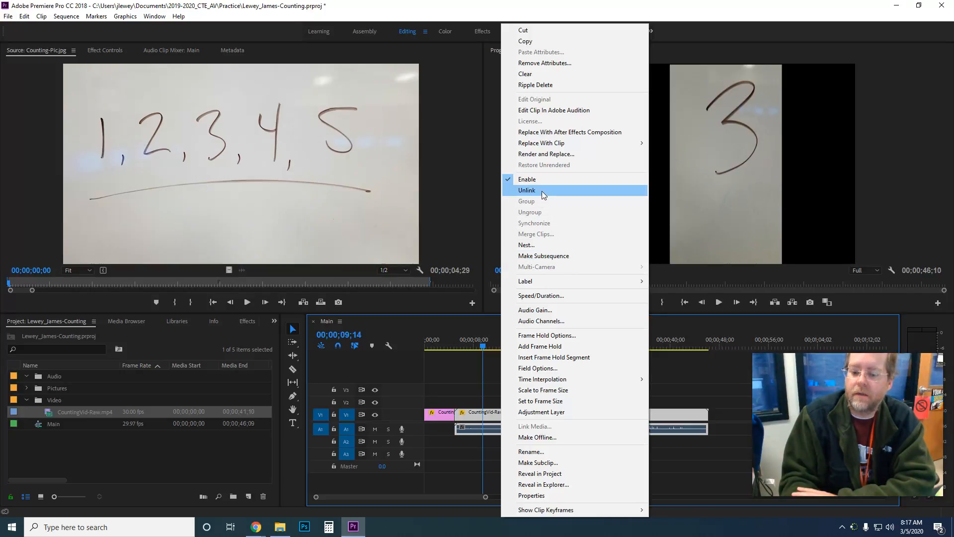
{"action": "left_click", "coordinate": [492, 423]}
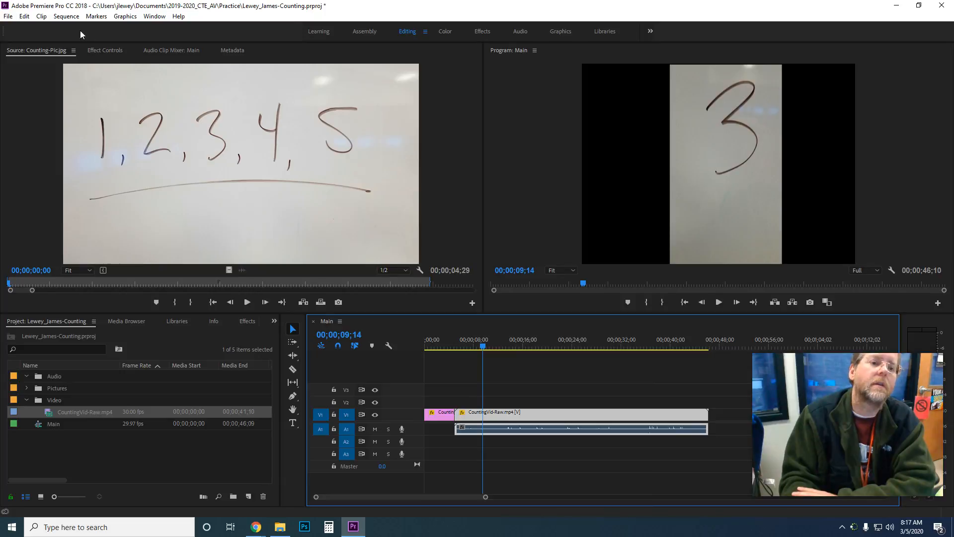
{"action": "left_click", "coordinate": [72, 19]}
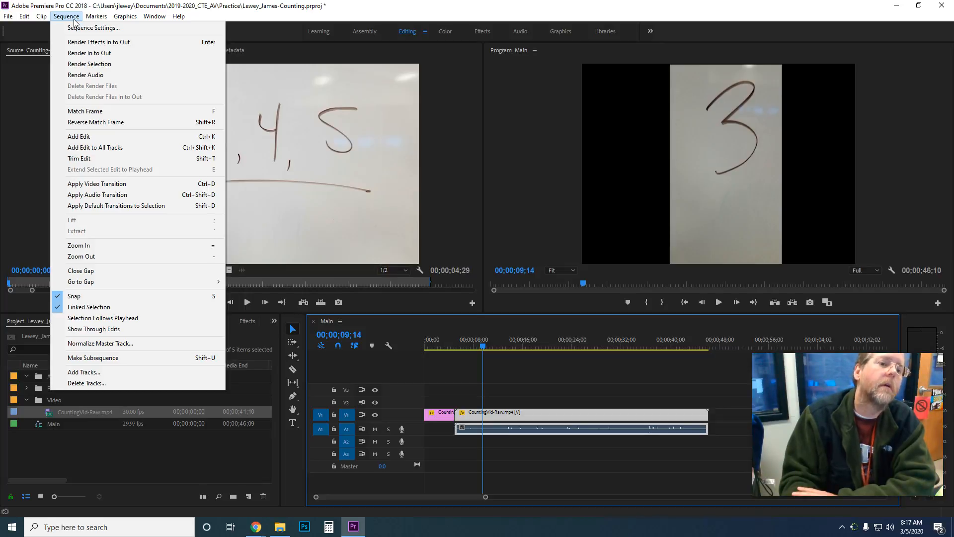
{"action": "mouse_move", "coordinate": [35, 14]}
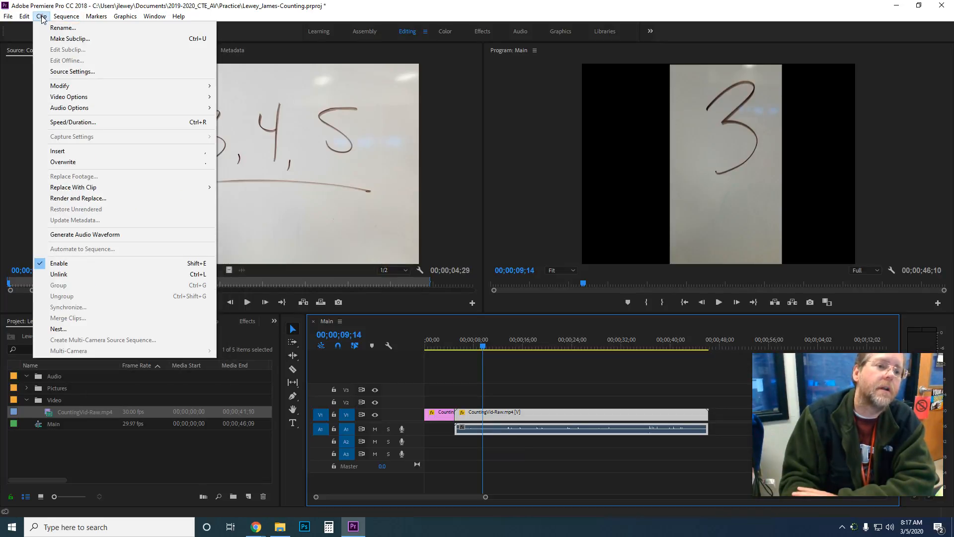
{"action": "left_click", "coordinate": [73, 273]}
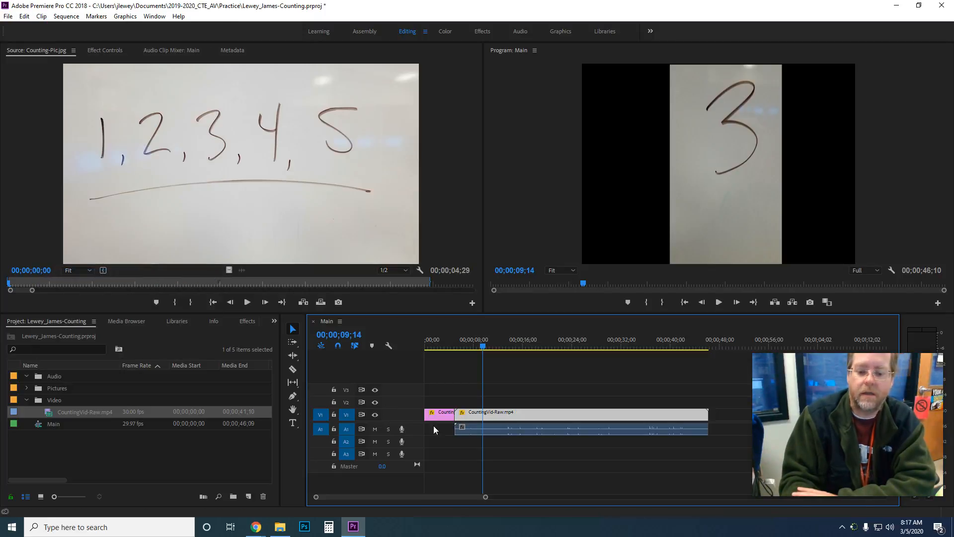
{"action": "left_click", "coordinate": [529, 415]}
{"action": "left_click", "coordinate": [528, 427]}
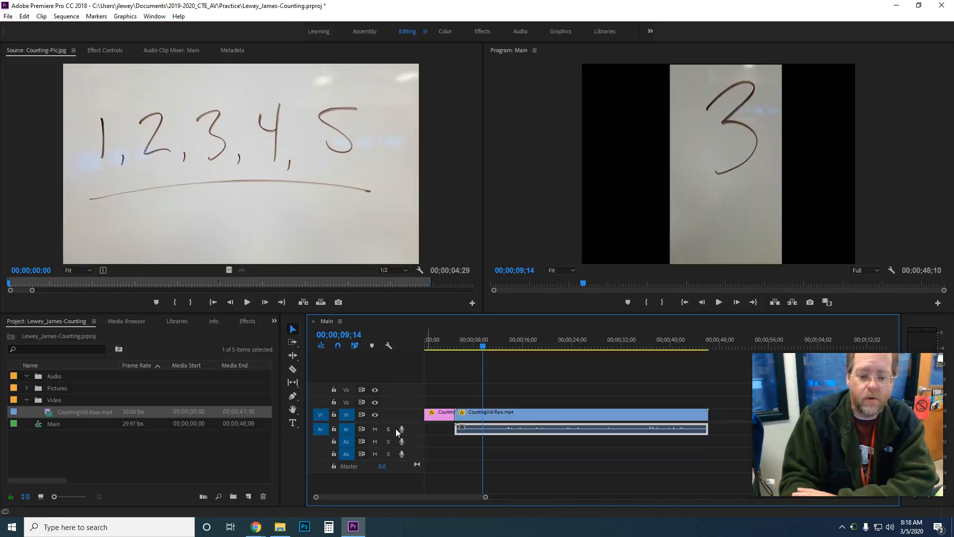
Mute audio track A1 and unmute it again
{"action": "left_click", "coordinate": [375, 429]}
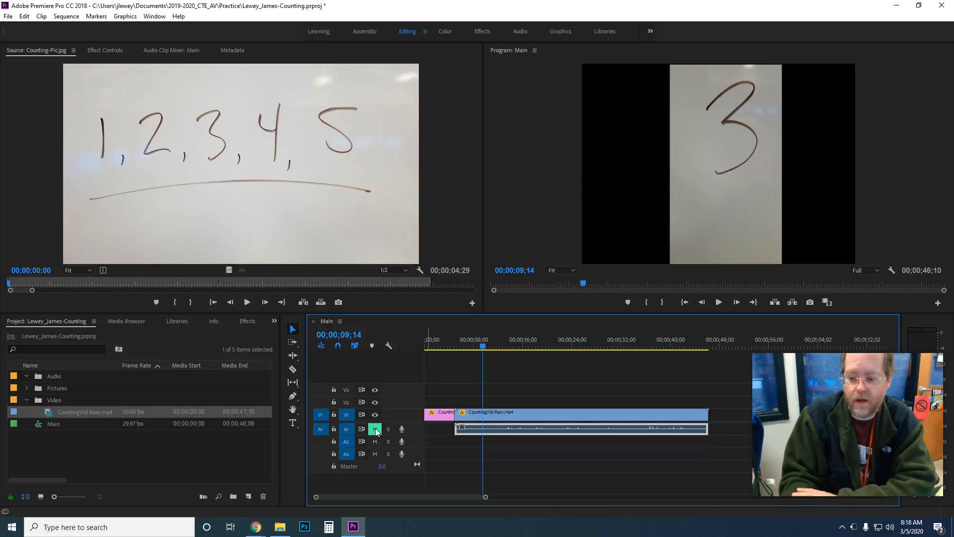
{"action": "left_click", "coordinate": [375, 428]}
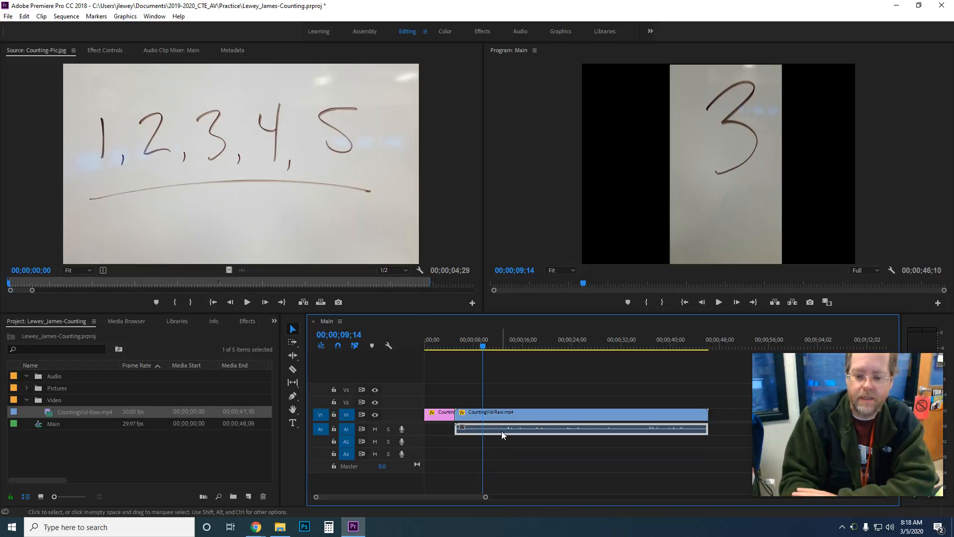
Delete the unlinked CountingVid-Raw.mp4 audio from track A1, keeping the video on V1
{"action": "key", "text": "Delete"}
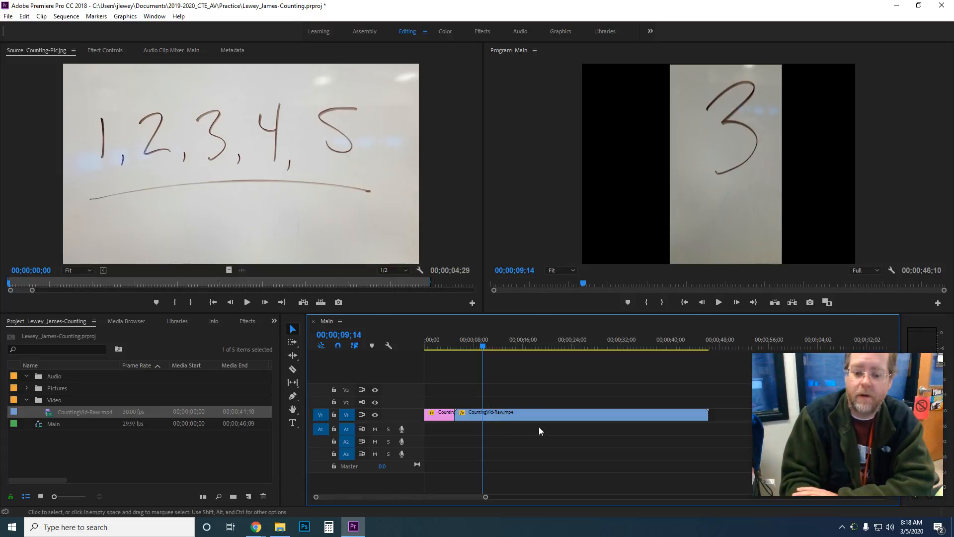
{"action": "left_click", "coordinate": [48, 415]}
{"action": "left_click_drag", "start_coordinate": [382, 445], "coordinate": [130, 429]}
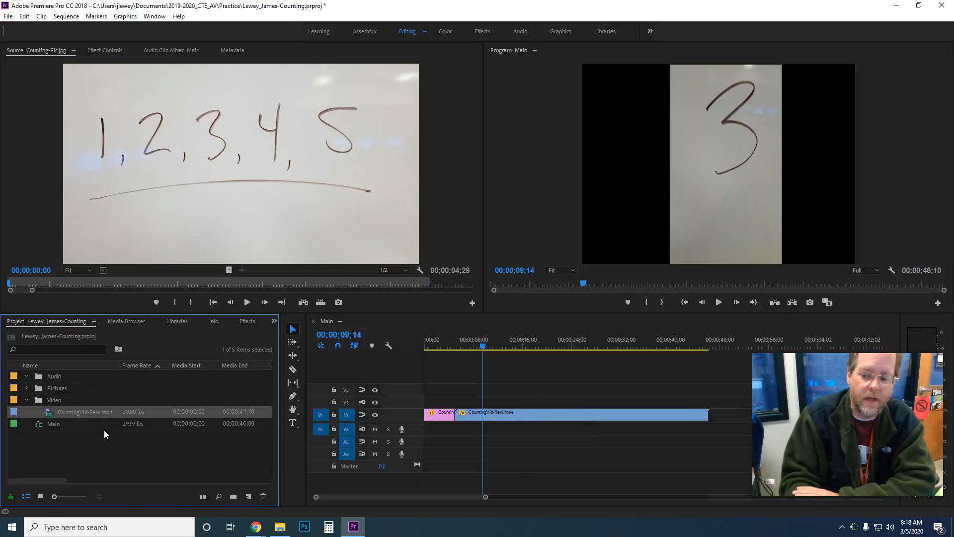
Split the CountingVid-Raw.mp4 clip with the Razor tool at 00;00;06;07 and 00;00;09;24, isolating the number 3 section
{"action": "left_click_drag", "start_coordinate": [475, 348], "coordinate": [456, 351]}
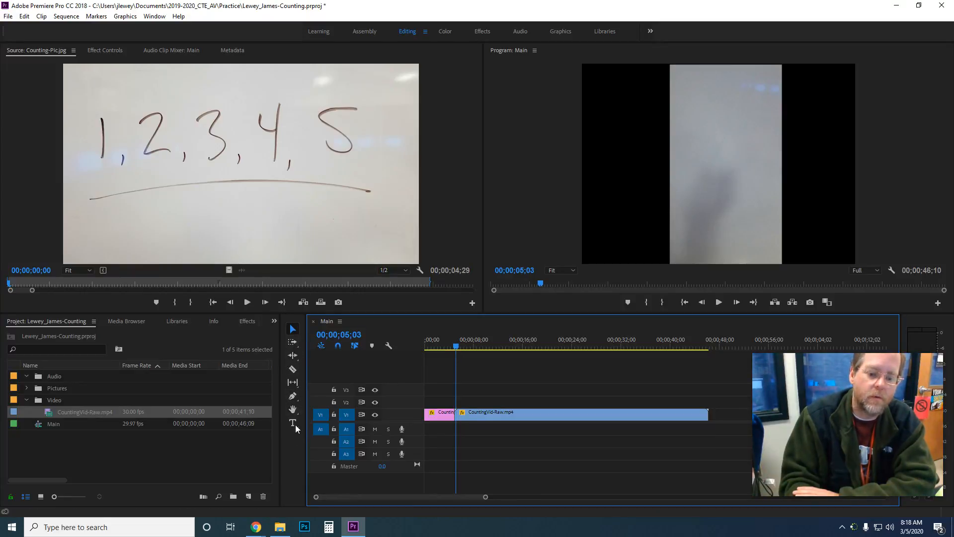
{"action": "left_click", "coordinate": [293, 368]}
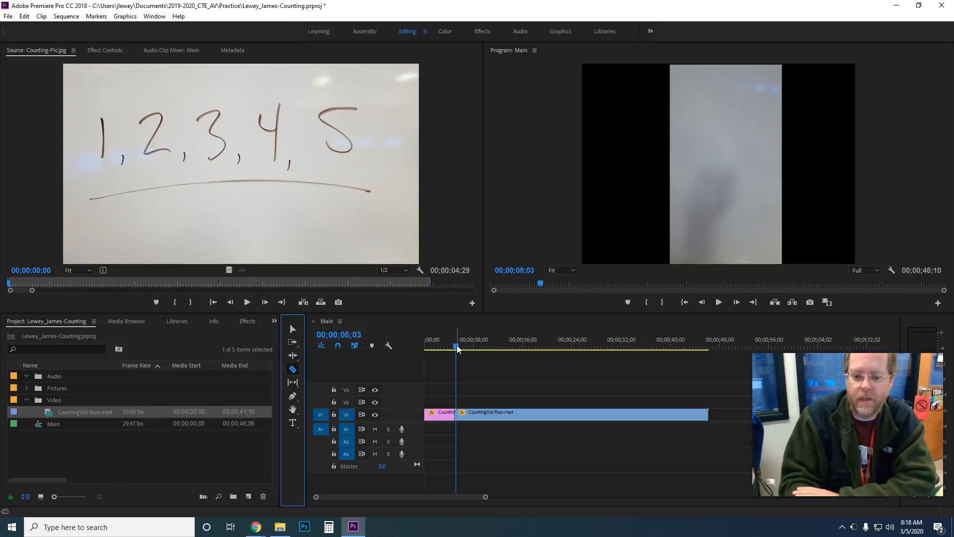
{"action": "left_click_drag", "start_coordinate": [457, 347], "coordinate": [464, 344]}
{"action": "left_click", "coordinate": [462, 414]}
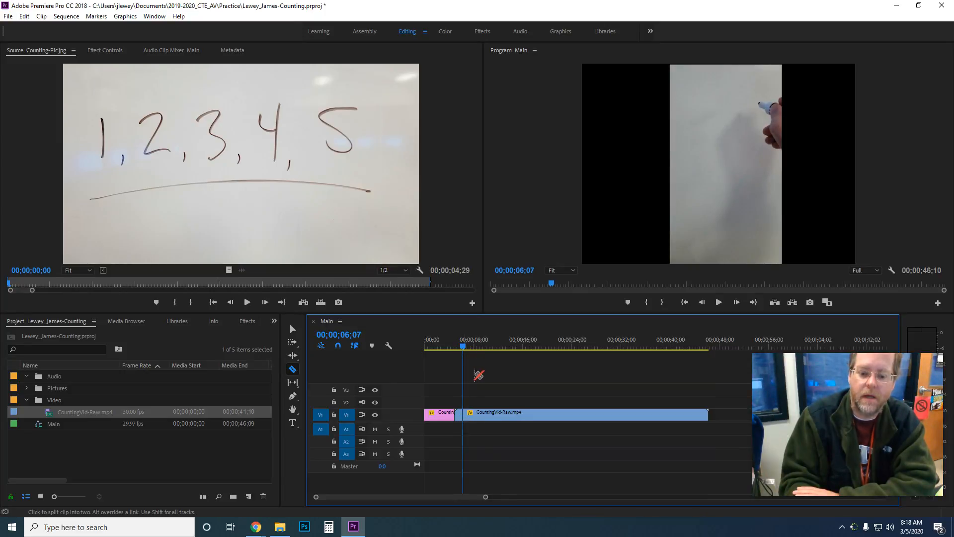
{"action": "left_click_drag", "start_coordinate": [463, 342], "coordinate": [485, 347]}
{"action": "left_click", "coordinate": [485, 415]}
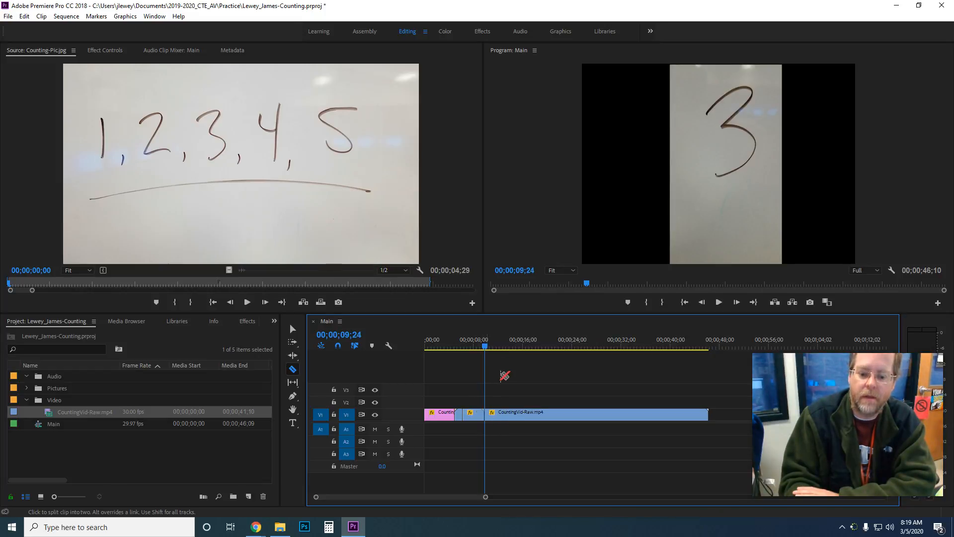
Split the video at both ends of the number 1 section, starting near 00;00;13;08, and at 00;00;17;17 where the following section begins
{"action": "left_click_drag", "start_coordinate": [487, 347], "coordinate": [509, 344]}
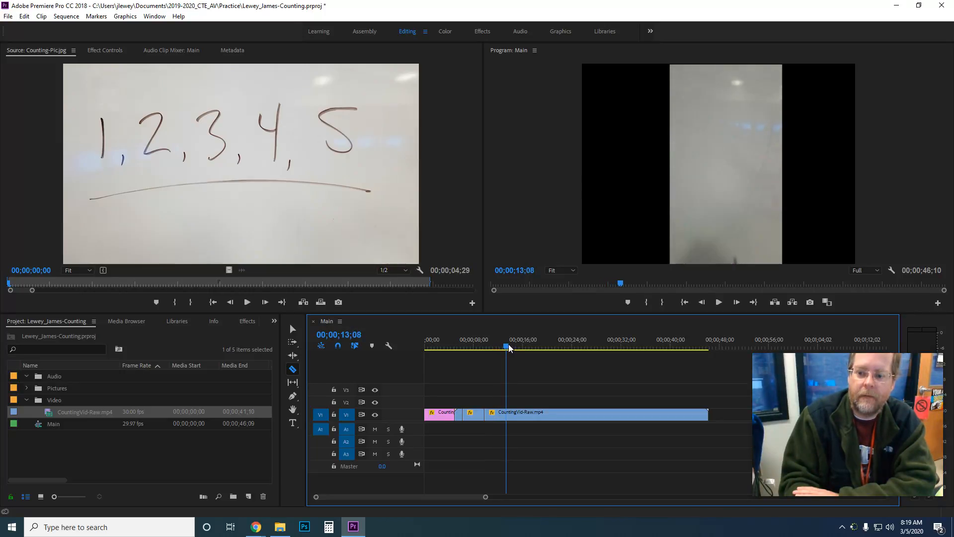
{"action": "left_click", "coordinate": [507, 412]}
{"action": "left_click_drag", "start_coordinate": [506, 348], "coordinate": [534, 349]}
{"action": "left_click", "coordinate": [529, 412]}
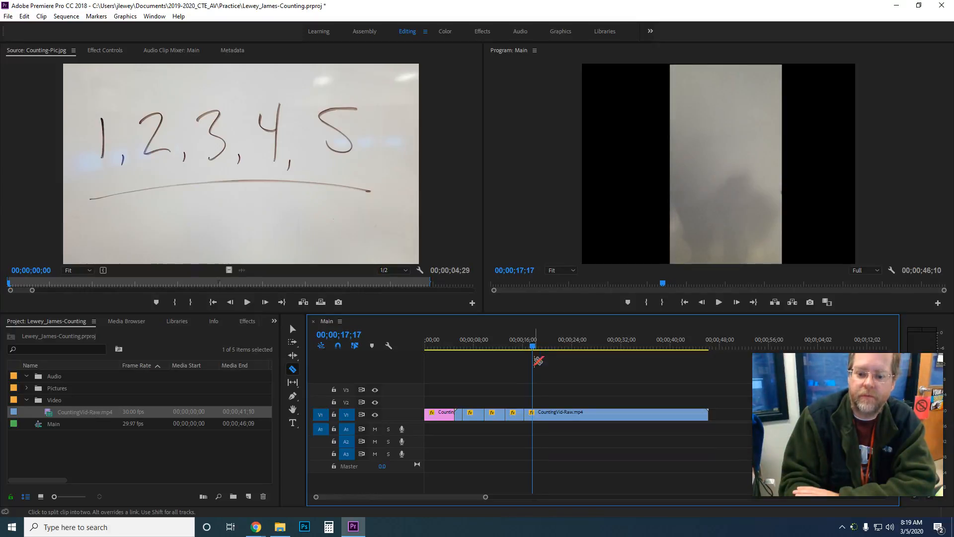
{"action": "left_click", "coordinate": [533, 412]}
Split the video at the end of the number 4 section, around the following section, and at the number 2 section's start and 00;00;33;27 end
{"action": "left_click_drag", "start_coordinate": [533, 348], "coordinate": [634, 346]}
{"action": "left_click", "coordinate": [550, 412]}
{"action": "left_click", "coordinate": [564, 413]}
{"action": "left_click", "coordinate": [606, 412]}
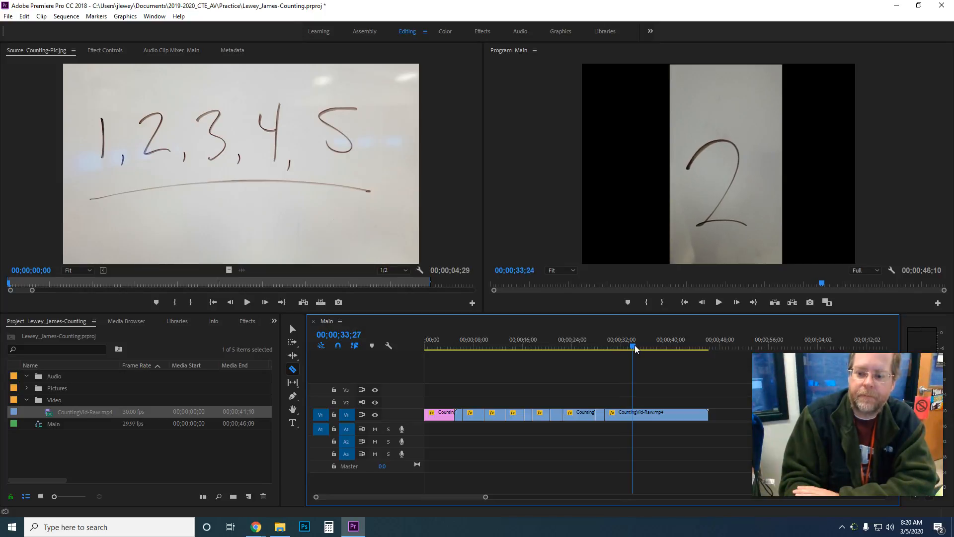
{"action": "left_click", "coordinate": [634, 412]}
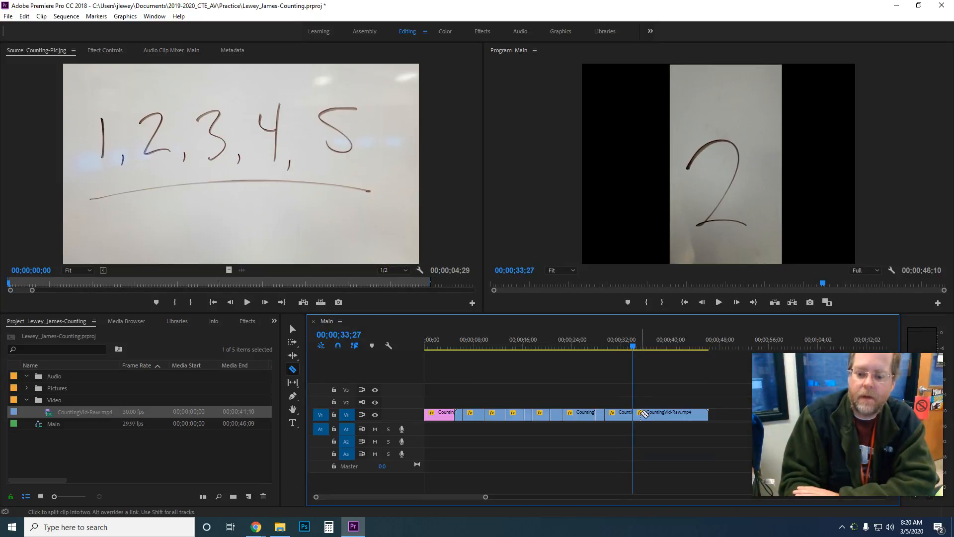
Split the video at 00;00;35;23 and 00;00;43;13 to isolate the "The END" section
{"action": "mouse_move", "coordinate": [636, 345]}
{"action": "left_mouse_down"}
{"action": "mouse_move", "coordinate": [657, 345]}
{"action": "mouse_move", "coordinate": [645, 347]}
{"action": "left_mouse_up"}
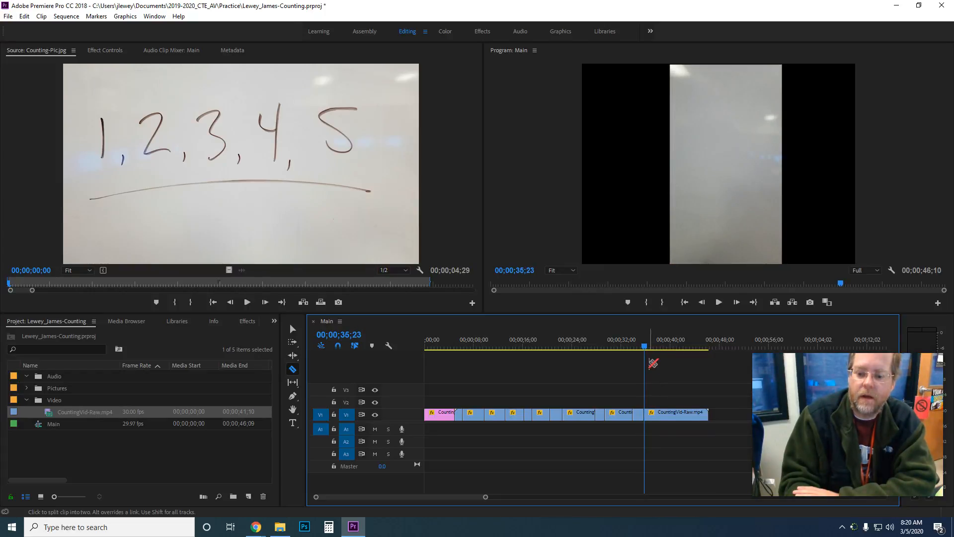
{"action": "left_click_drag", "start_coordinate": [646, 347], "coordinate": [691, 346]}
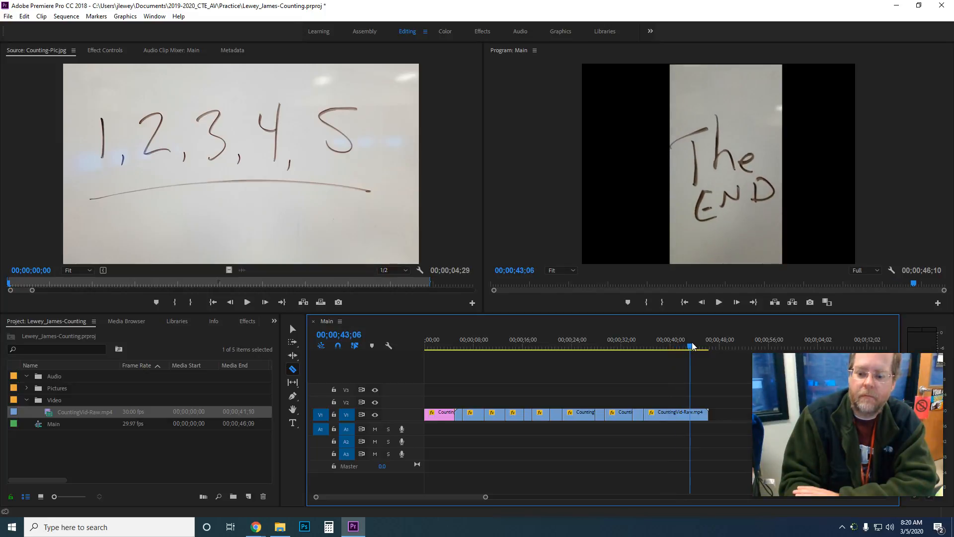
{"action": "left_click", "coordinate": [693, 413]}
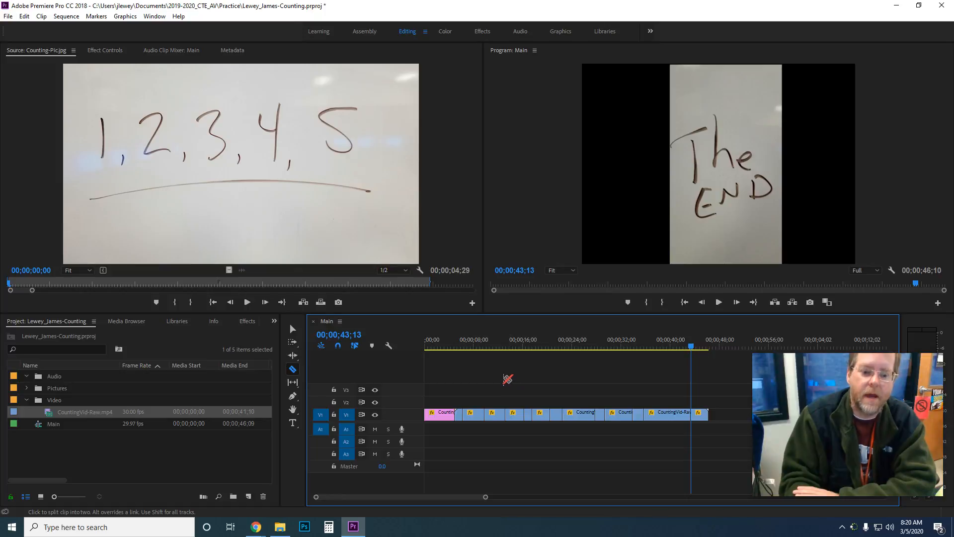
Delete the leftover piece of video after the cut at 00;00;43;13
{"action": "left_click", "coordinate": [292, 328]}
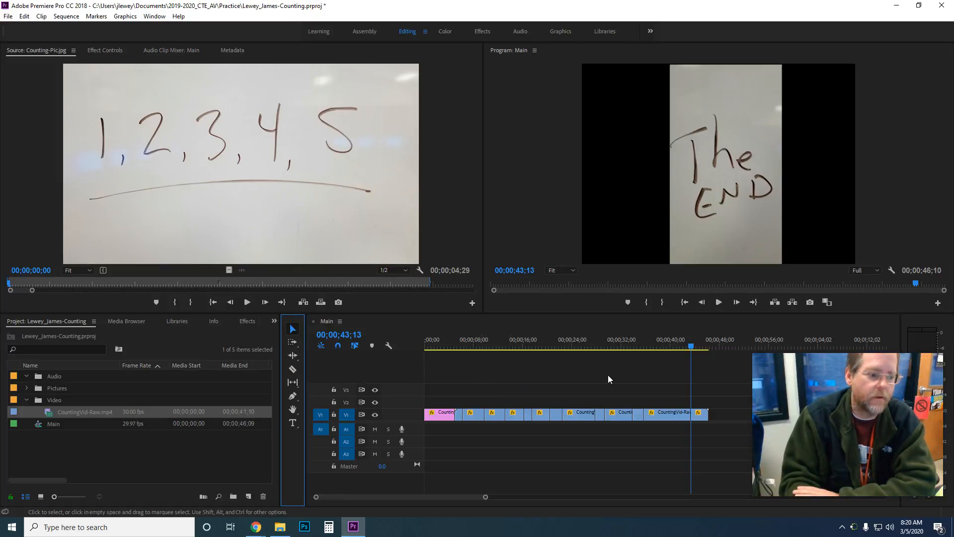
{"action": "left_click", "coordinate": [700, 413]}
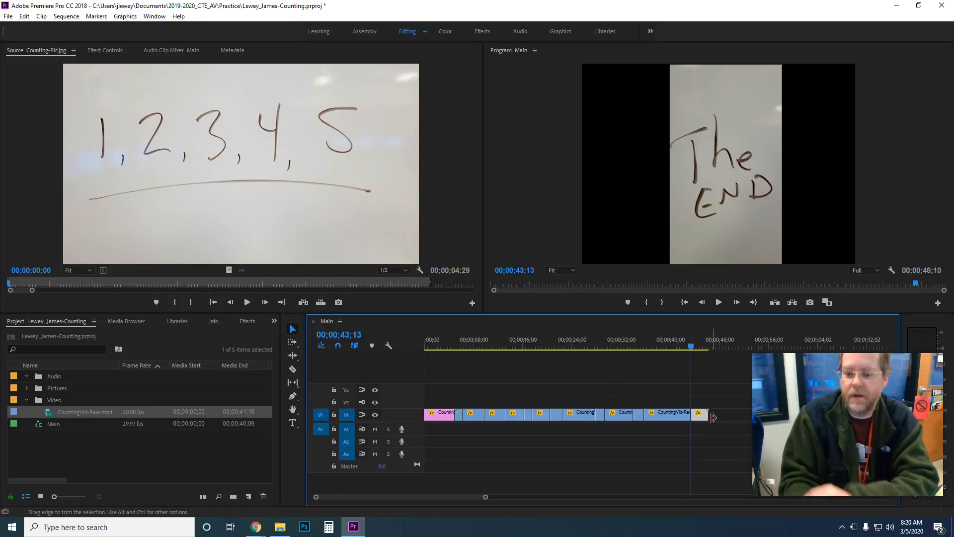
{"action": "key", "text": "Delete"}
Delete the unwanted pieces on either side of the number 2 section, leaving gaps on V1
{"action": "mouse_move", "coordinate": [691, 348]}
{"action": "left_mouse_down"}
{"action": "mouse_move", "coordinate": [608, 367]}
{"action": "mouse_move", "coordinate": [622, 367]}
{"action": "left_mouse_up"}
{"action": "left_click", "coordinate": [640, 414]}
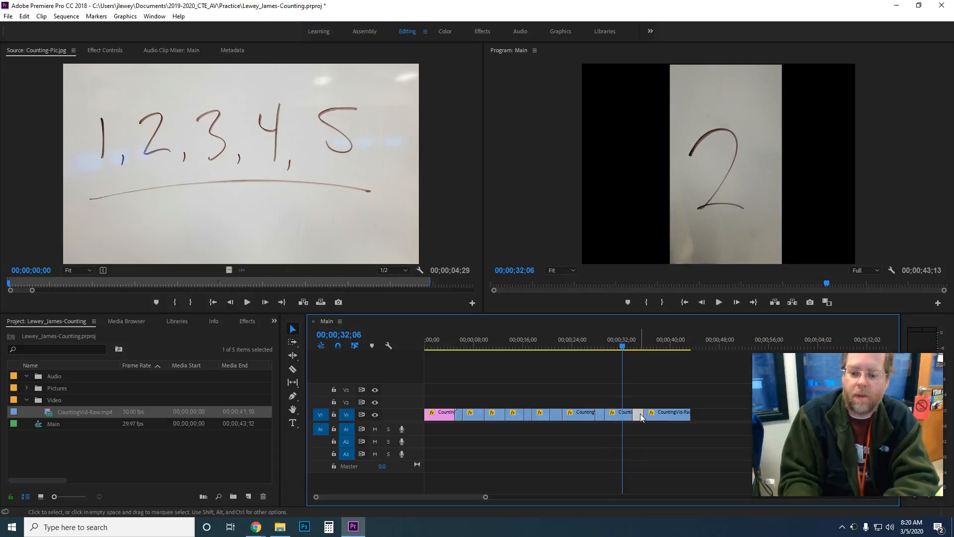
{"action": "key", "text": "Delete"}
{"action": "left_click_drag", "start_coordinate": [624, 349], "coordinate": [601, 351]}
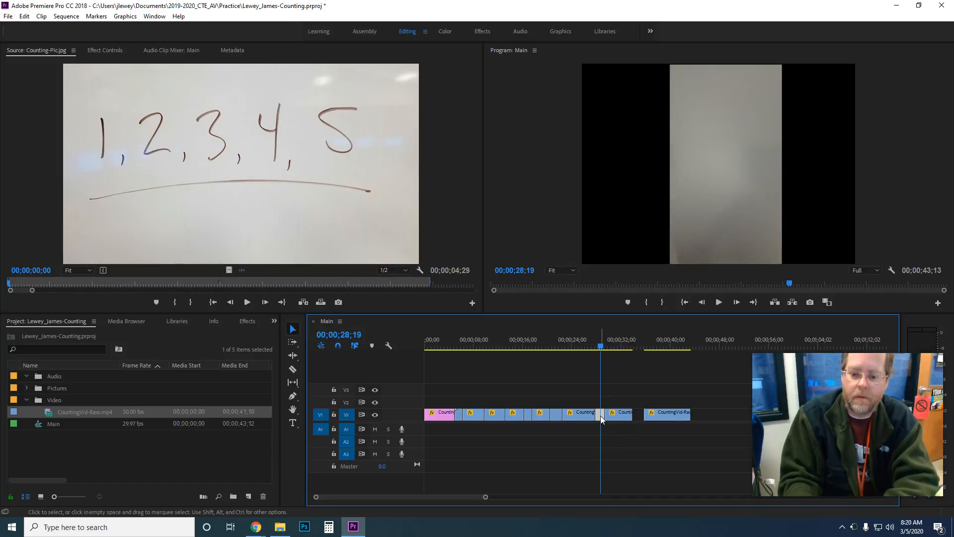
{"action": "key", "text": "Delete"}
Delete the unwanted pieces of video around 00;00;21;06 and 00;00;16;27 on V1
{"action": "left_click_drag", "start_coordinate": [602, 345], "coordinate": [554, 381]}
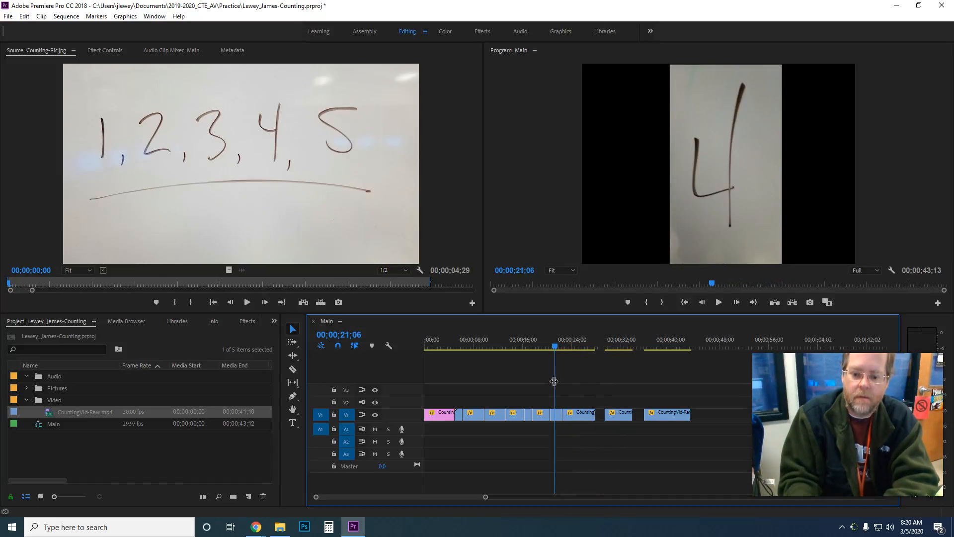
{"action": "key", "text": "Delete"}
{"action": "left_click_drag", "start_coordinate": [554, 345], "coordinate": [527, 357]}
{"action": "left_click", "coordinate": [526, 414]}
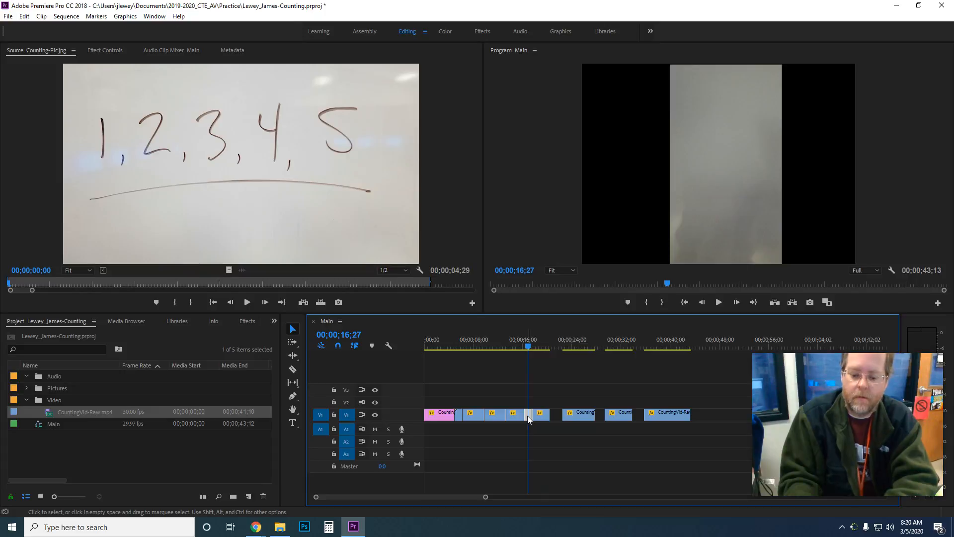
{"action": "key", "text": "Delete"}
Delete the unwanted pieces around 00;00;11;27 and 00;00;05;22, on either side of the number 3 section
{"action": "left_click_drag", "start_coordinate": [530, 346], "coordinate": [498, 353]}
{"action": "left_click", "coordinate": [497, 415]}
{"action": "key", "text": "Delete"}
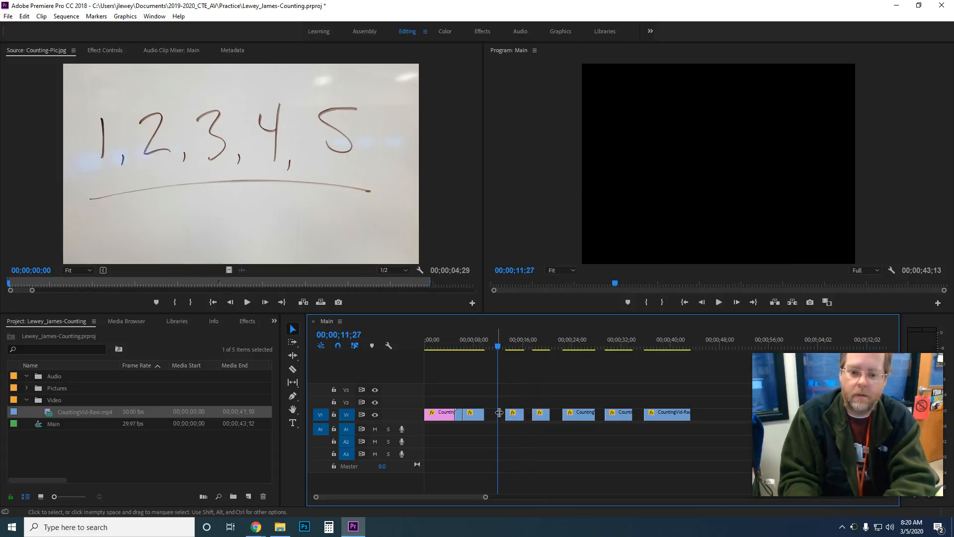
{"action": "left_click", "coordinate": [495, 348]}
{"action": "left_click_drag", "start_coordinate": [496, 348], "coordinate": [459, 355]}
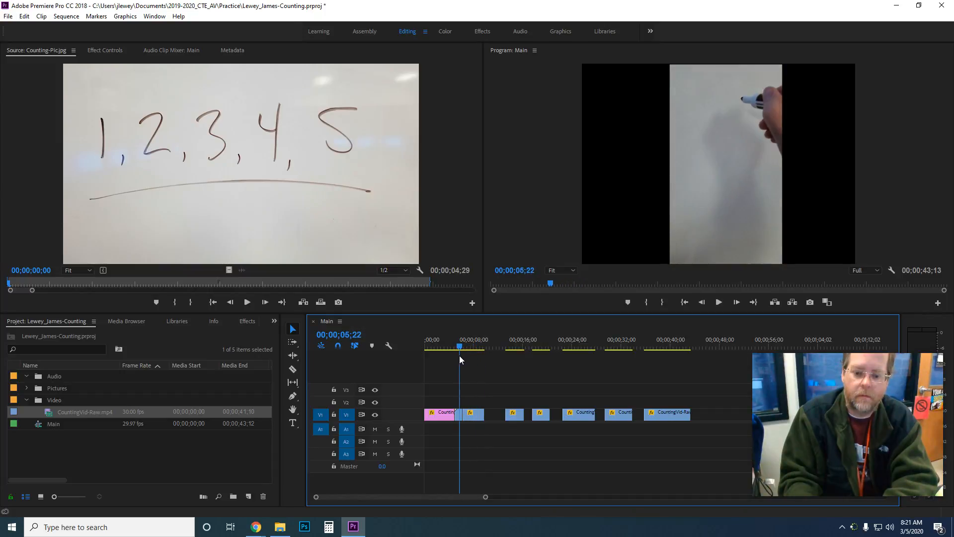
{"action": "left_click", "coordinate": [457, 416]}
{"action": "key", "text": "Delete"}
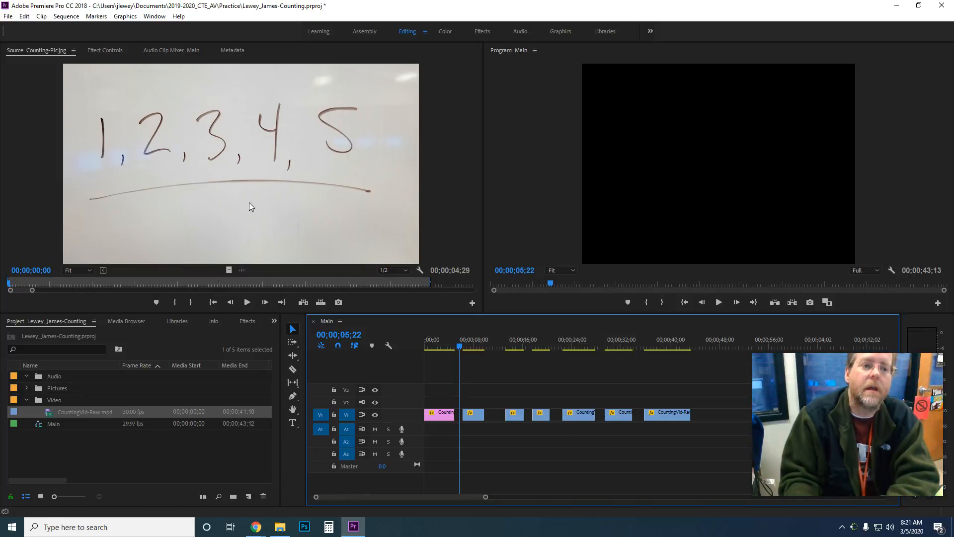
Undo the last four clip deletions on V1
{"action": "left_click", "coordinate": [25, 19]}
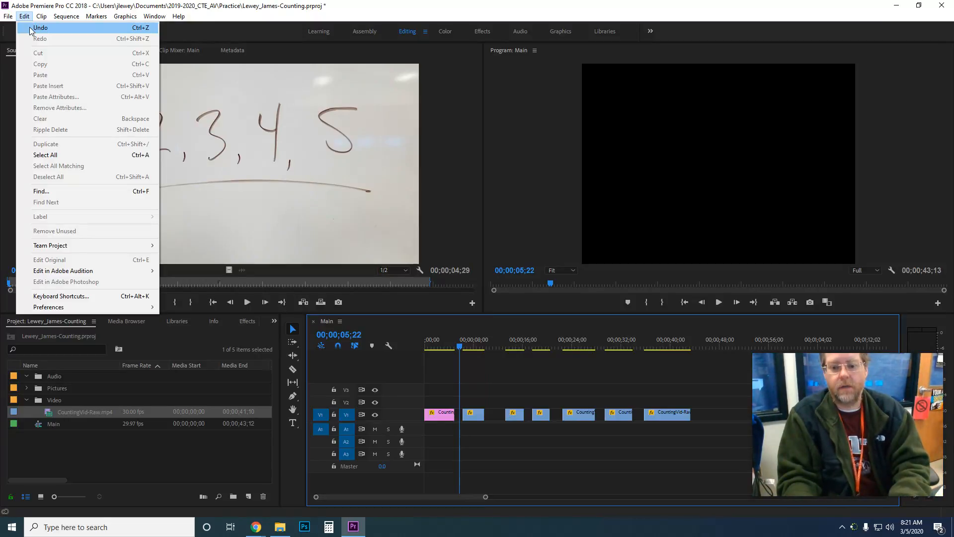
{"action": "left_click", "coordinate": [40, 28]}
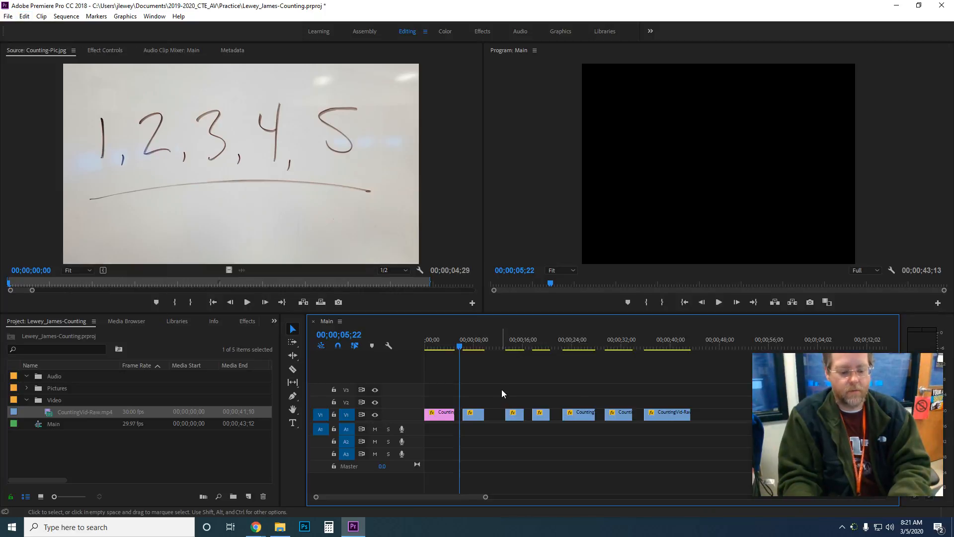
{"action": "key", "text": "ctrl+z"}
{"action": "key", "text": "ctrl+z"}
{"action": "key", "text": "ctrl+z"}
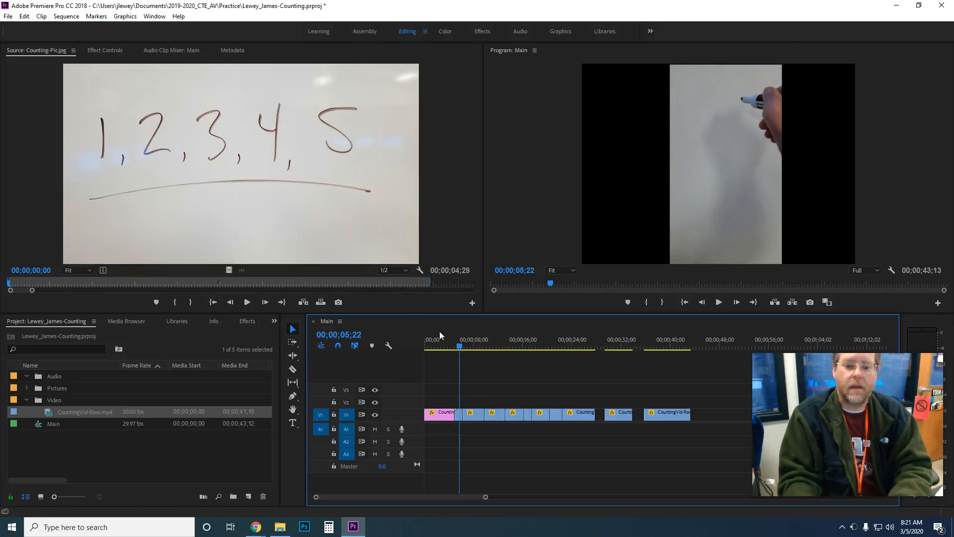
Delete the four short unwanted pieces on V1 again, from the one after Counting-Pic.jpg to the one around 00;00;21;06
{"action": "left_click", "coordinate": [459, 414]}
{"action": "key", "text": "Delete"}
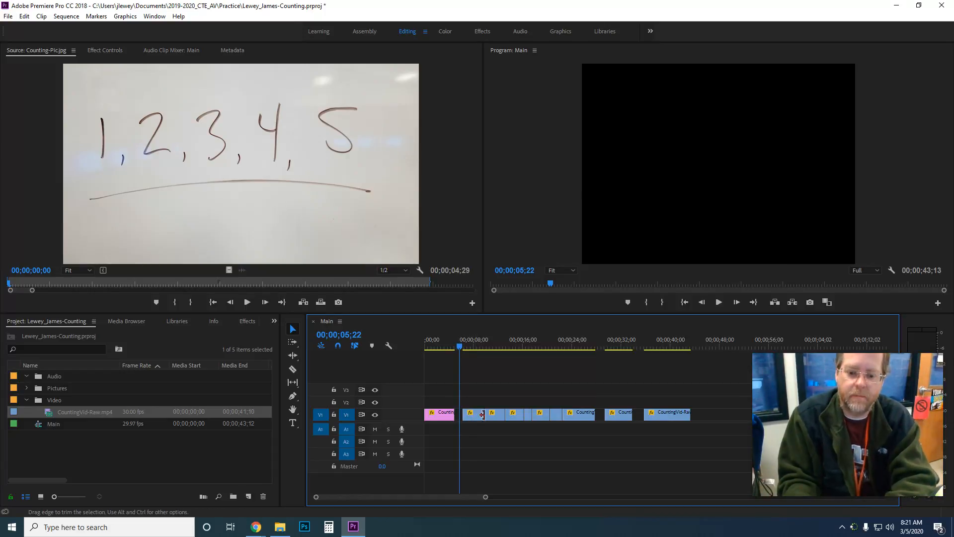
{"action": "left_click", "coordinate": [489, 347]}
{"action": "mouse_move", "coordinate": [489, 347]}
{"action": "left_mouse_down"}
{"action": "mouse_move", "coordinate": [472, 350]}
{"action": "mouse_move", "coordinate": [491, 350]}
{"action": "left_mouse_up"}
{"action": "left_click", "coordinate": [494, 414]}
{"action": "key", "text": "Delete"}
{"action": "left_click", "coordinate": [528, 413]}
{"action": "key", "text": "Delete"}
{"action": "left_click", "coordinate": [557, 416]}
{"action": "key", "text": "Delete"}
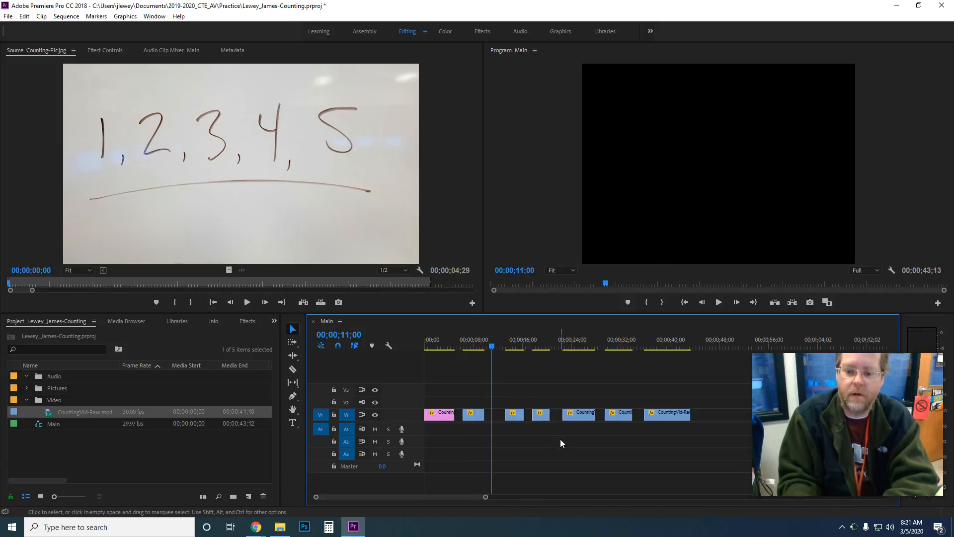
Move the number 3 clip up to track V3 out of the way, and place the number 1 clip directly after Counting-Pic.jpg on V1
{"action": "left_click", "coordinate": [471, 347]}
{"action": "left_click_drag", "start_coordinate": [472, 349], "coordinate": [474, 349]}
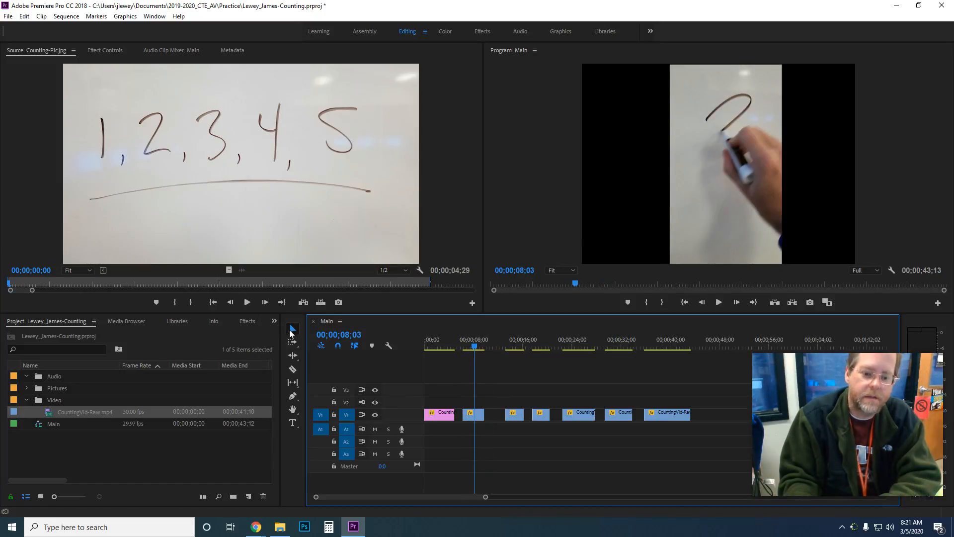
{"action": "left_click_drag", "start_coordinate": [472, 416], "coordinate": [532, 392]}
{"action": "left_click", "coordinate": [513, 349]}
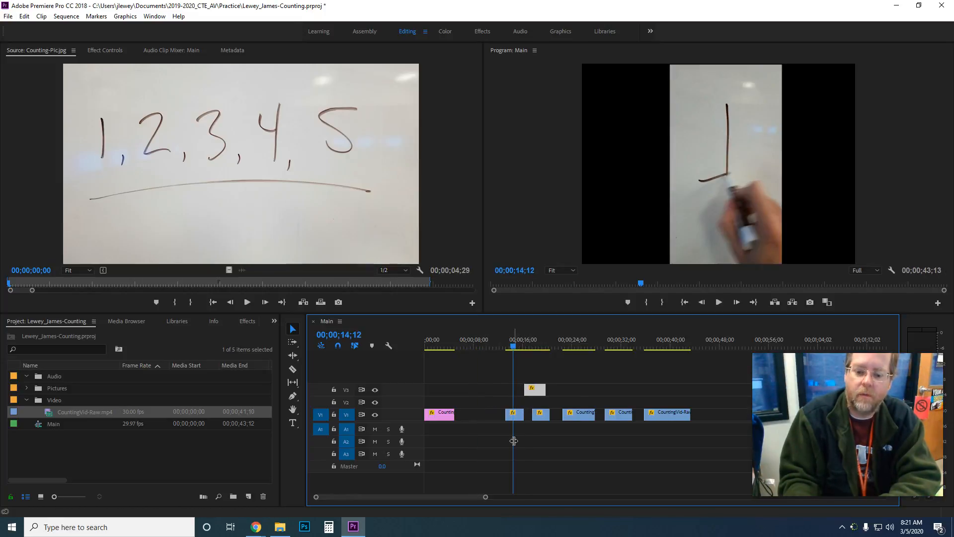
{"action": "left_click_drag", "start_coordinate": [514, 414], "coordinate": [464, 414]}
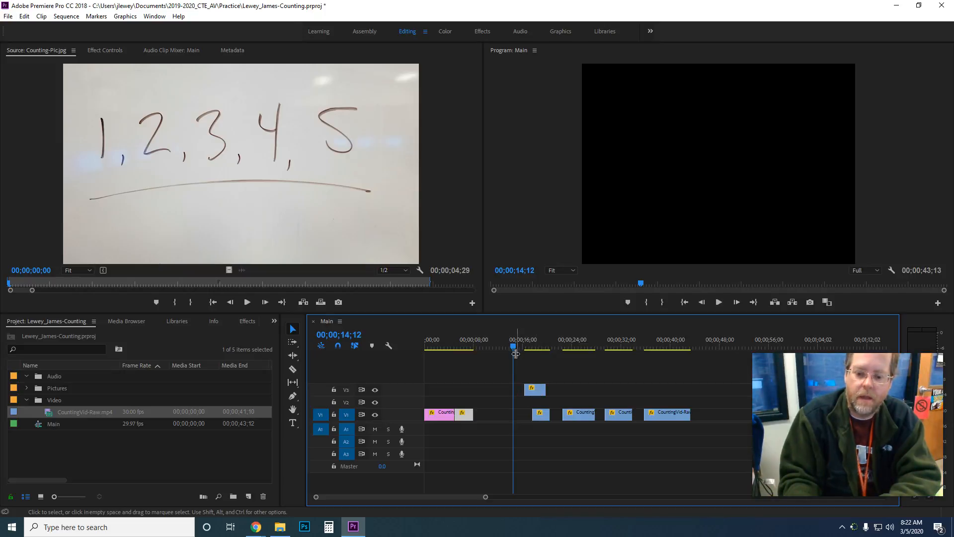
Slide the number 3 clip on V3 earlier to uncover the V1 clip beneath it at 00;00;18;11
{"action": "left_click_drag", "start_coordinate": [515, 352], "coordinate": [537, 349]}
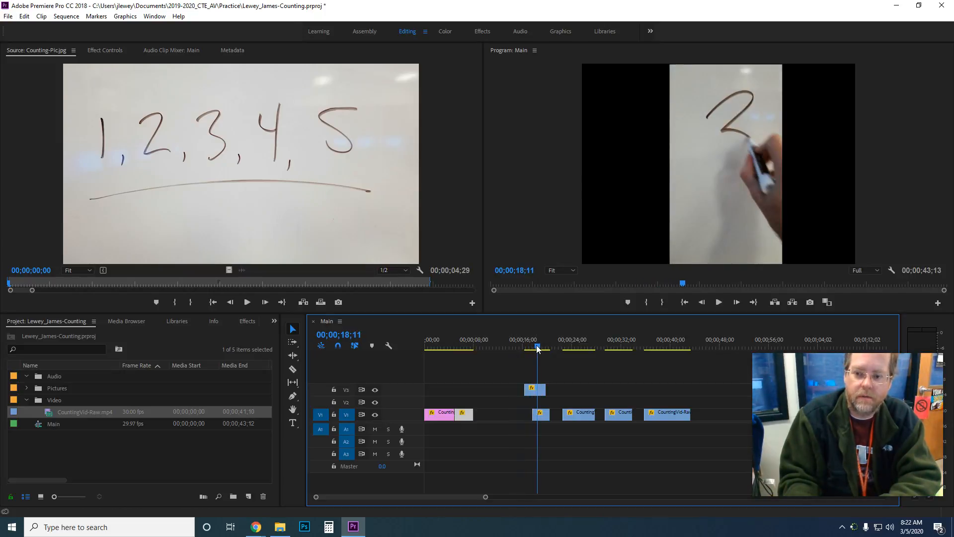
{"action": "left_click", "coordinate": [543, 391]}
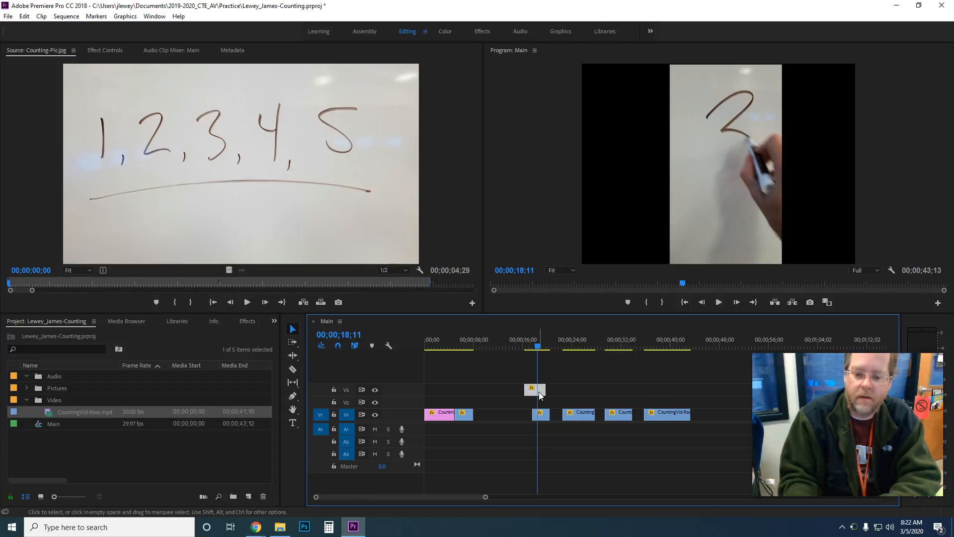
{"action": "left_click_drag", "start_coordinate": [533, 390], "coordinate": [513, 397]}
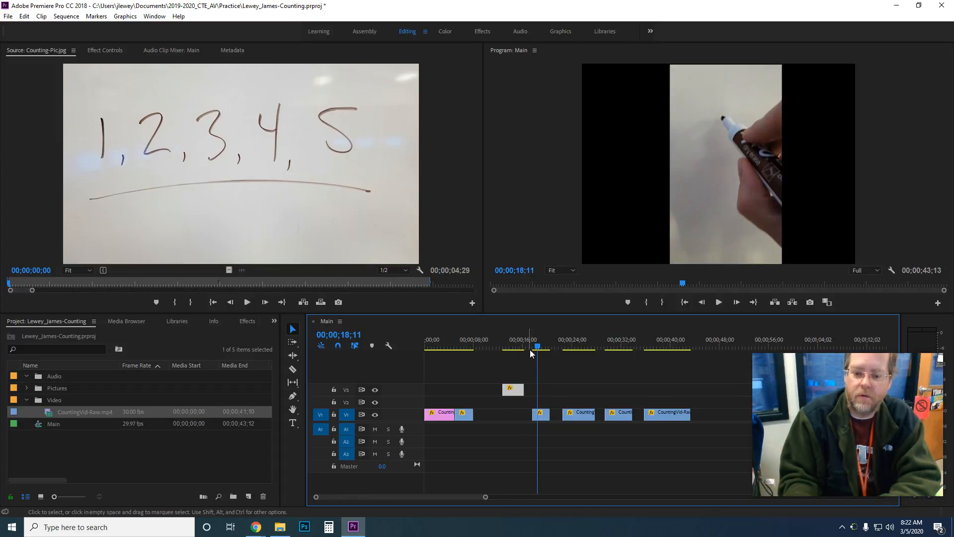
{"action": "left_click_drag", "start_coordinate": [514, 394], "coordinate": [539, 392]}
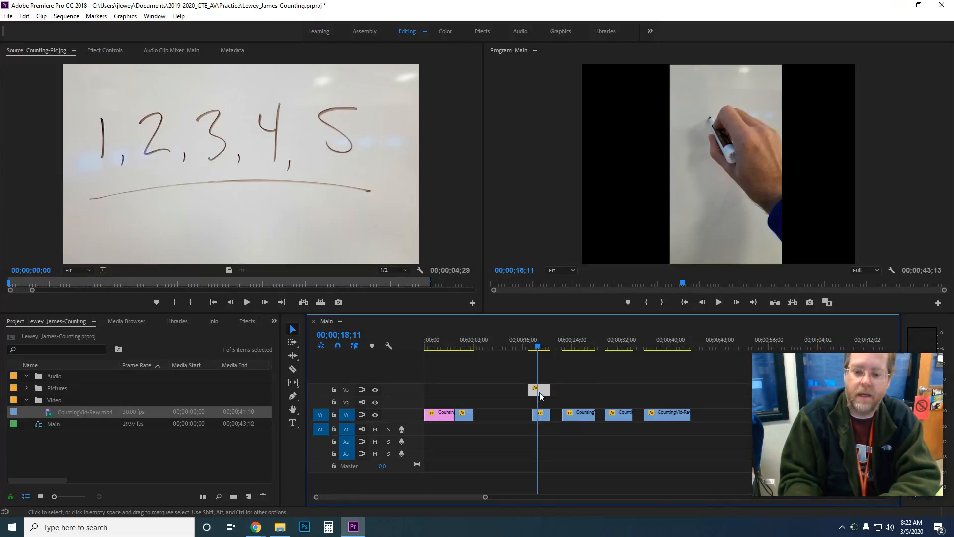
{"action": "left_click_drag", "start_coordinate": [541, 394], "coordinate": [524, 394]}
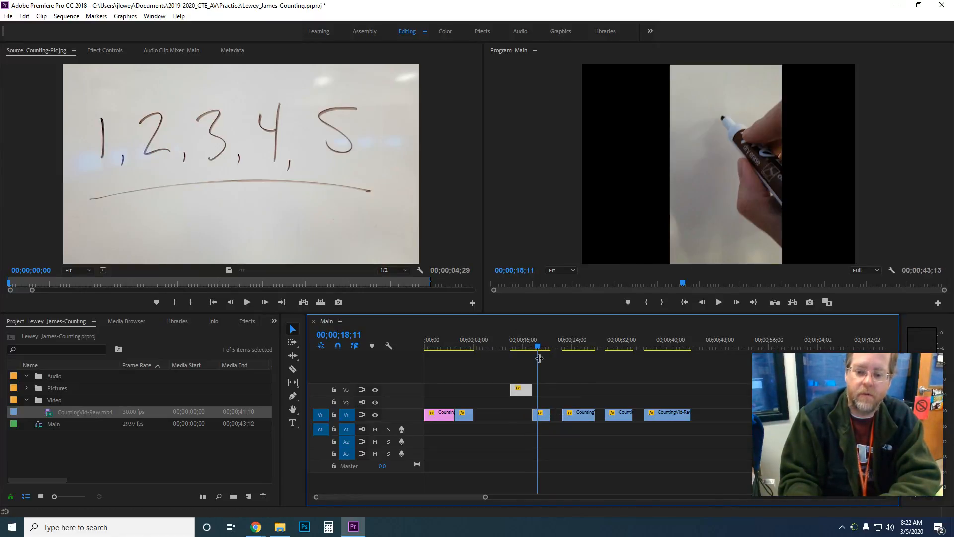
Move the number 4 and number 5 clips from V1 up to track V3, behind the number 3 clip
{"action": "left_click_drag", "start_coordinate": [542, 349], "coordinate": [546, 348]}
{"action": "left_click_drag", "start_coordinate": [541, 412], "coordinate": [545, 390]}
{"action": "left_click", "coordinate": [554, 347]}
{"action": "left_click_drag", "start_coordinate": [554, 347], "coordinate": [579, 350]}
{"action": "mouse_move", "coordinate": [579, 404]}
{"action": "left_mouse_down"}
{"action": "mouse_move", "coordinate": [569, 392]}
{"action": "mouse_move", "coordinate": [576, 390]}
{"action": "left_mouse_up"}
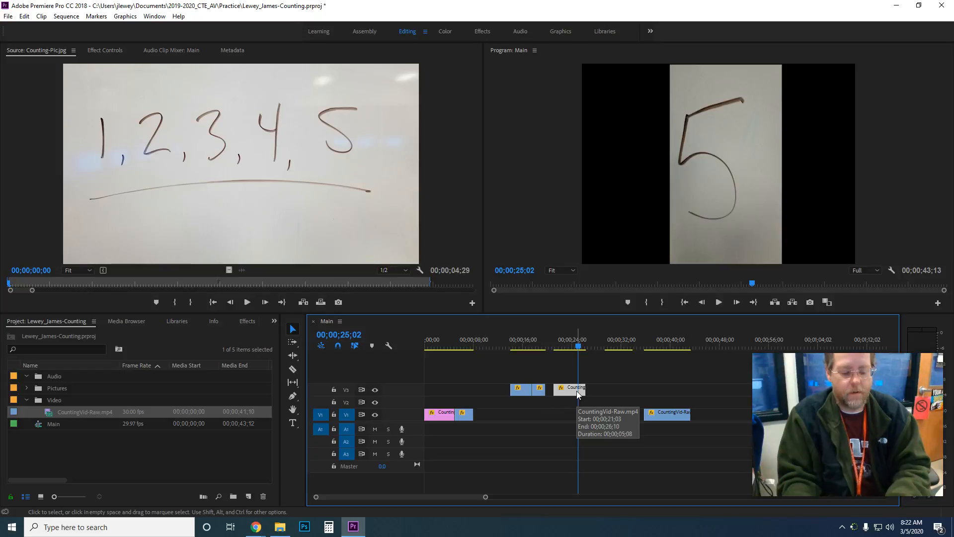
Undo the number 5 clip's move and place it on V3 directly after the number 4 clip, at 00;00;20;11
{"action": "key", "text": "ctrl+z"}
{"action": "mouse_move", "coordinate": [581, 415]}
{"action": "left_mouse_down"}
{"action": "mouse_move", "coordinate": [579, 392]}
{"action": "mouse_move", "coordinate": [576, 402]}
{"action": "left_mouse_up"}
{"action": "left_click_drag", "start_coordinate": [577, 346], "coordinate": [550, 355]}
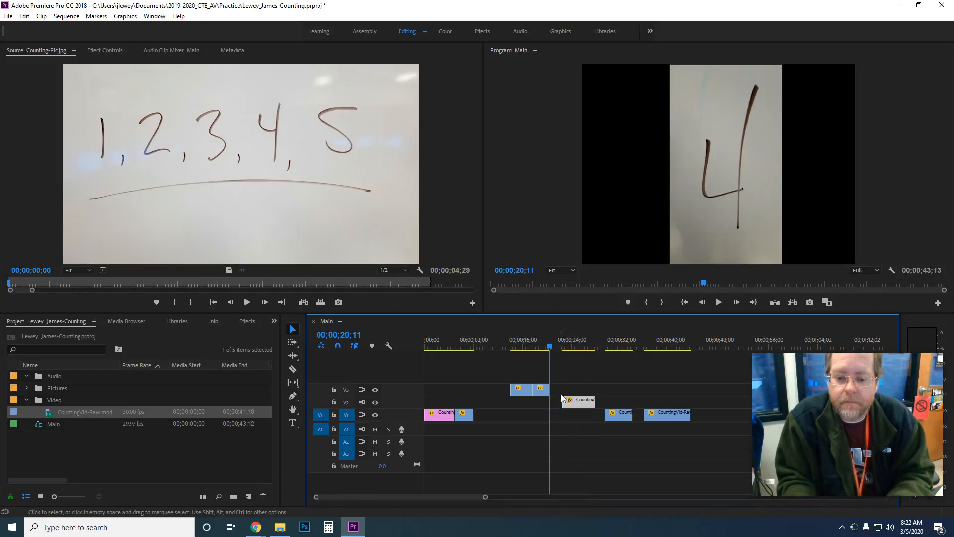
{"action": "left_click_drag", "start_coordinate": [579, 404], "coordinate": [570, 394]}
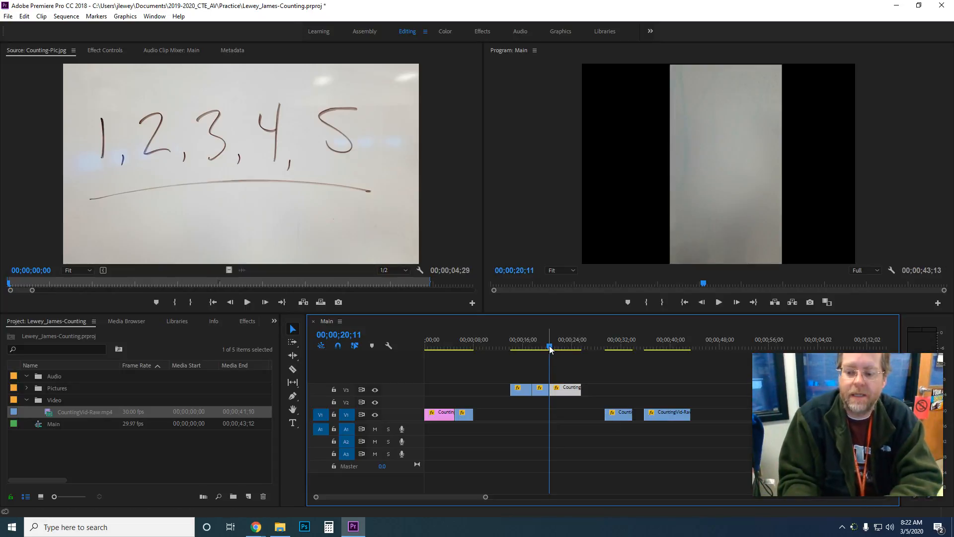
Locate the number 2 clip on V1 and place it directly after the number 1 clip
{"action": "mouse_move", "coordinate": [550, 347]}
{"action": "left_mouse_down"}
{"action": "mouse_move", "coordinate": [557, 348]}
{"action": "mouse_move", "coordinate": [506, 354]}
{"action": "mouse_move", "coordinate": [545, 358]}
{"action": "left_mouse_up"}
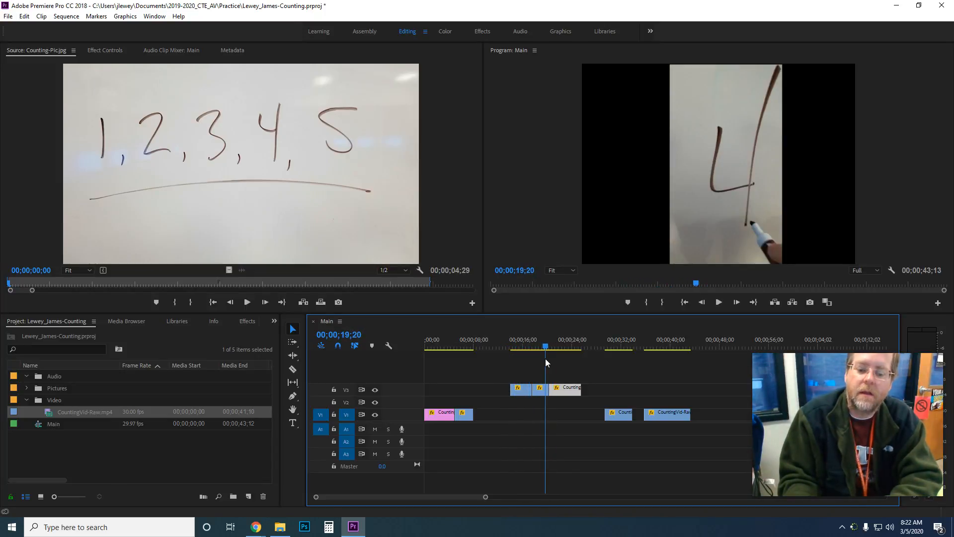
{"action": "left_click", "coordinate": [616, 347]}
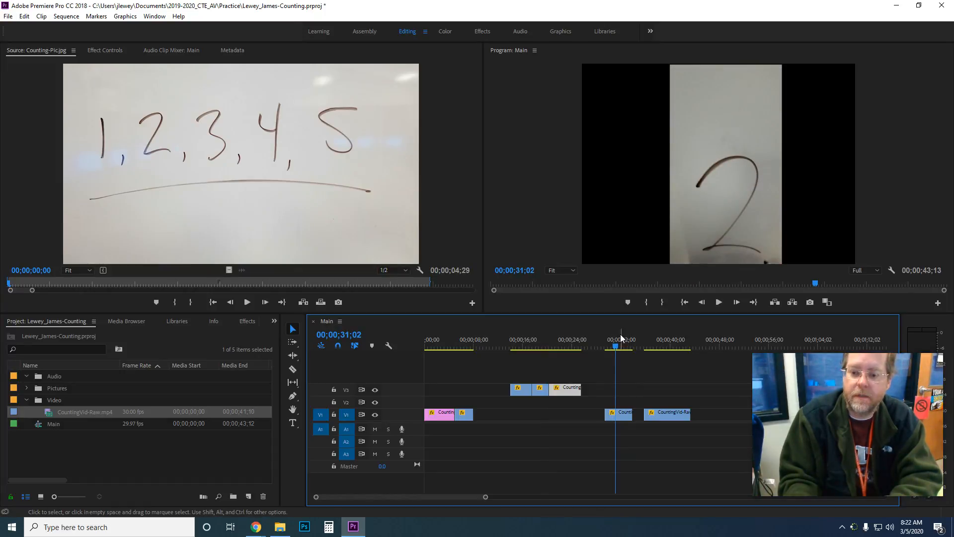
{"action": "left_click_drag", "start_coordinate": [621, 416], "coordinate": [505, 417]}
Bring the number 3, 4 and 5 clips down to V1 directly after number 2, with the final clip placed behind them
{"action": "mouse_move", "coordinate": [584, 404]}
{"action": "left_mouse_down"}
{"action": "mouse_move", "coordinate": [513, 383]}
{"action": "mouse_move", "coordinate": [528, 390]}
{"action": "mouse_move", "coordinate": [521, 417]}
{"action": "left_mouse_up"}
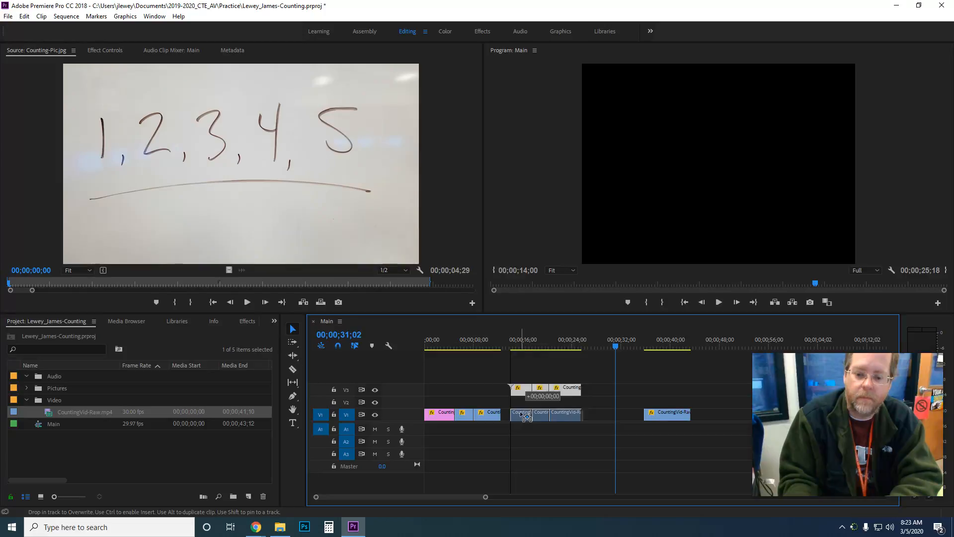
{"action": "left_click", "coordinate": [513, 342]}
{"action": "left_click_drag", "start_coordinate": [512, 344], "coordinate": [502, 347]}
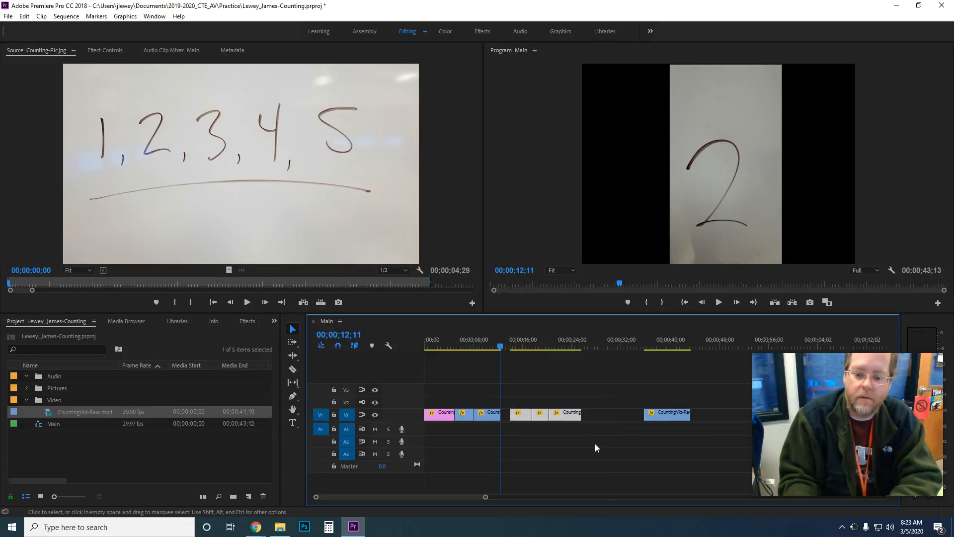
{"action": "left_click_drag", "start_coordinate": [545, 418], "coordinate": [535, 418]}
{"action": "left_click_drag", "start_coordinate": [502, 347], "coordinate": [574, 349]}
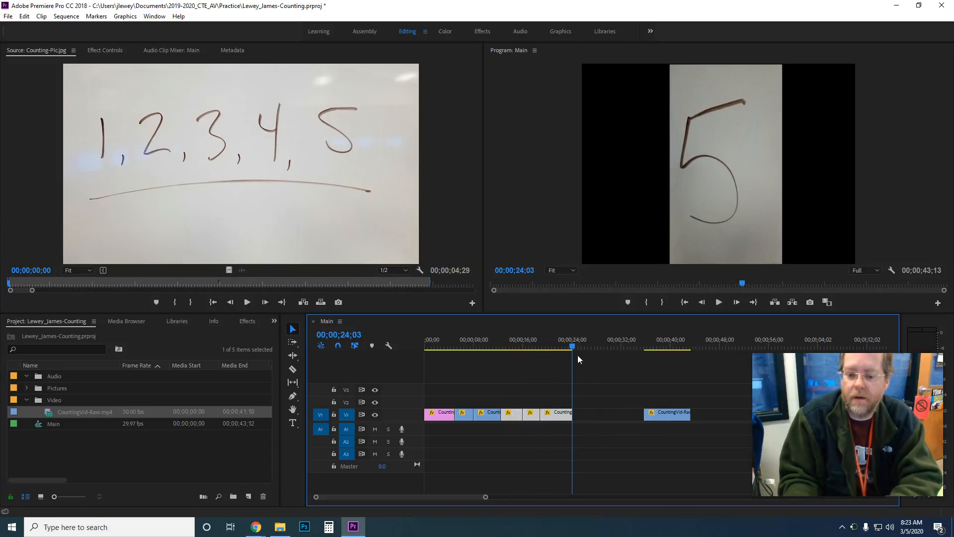
{"action": "left_click_drag", "start_coordinate": [663, 416], "coordinate": [599, 421]}
Play the opening of the sequence to judge how long Counting-Pic.jpg stays on screen
{"action": "left_click_drag", "start_coordinate": [571, 346], "coordinate": [431, 359]}
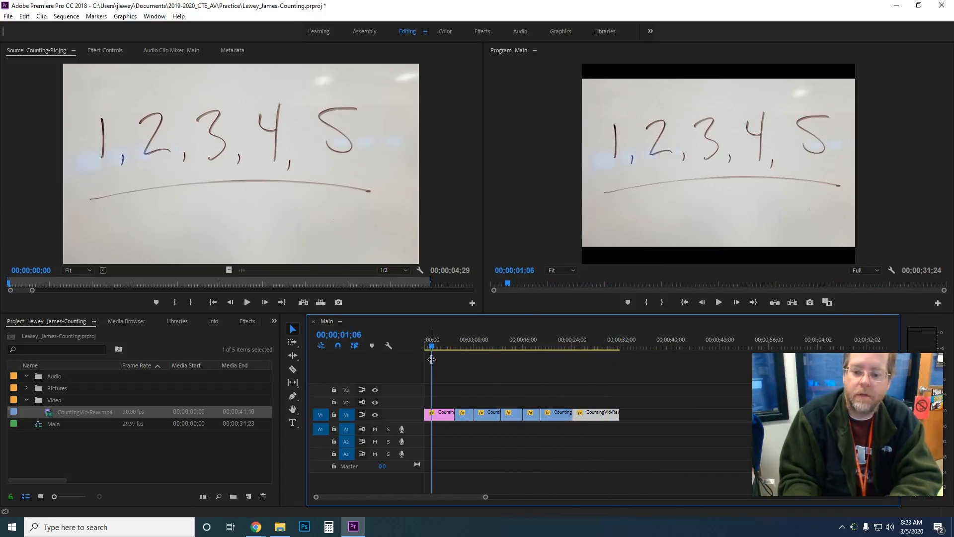
{"action": "left_click", "coordinate": [719, 302]}
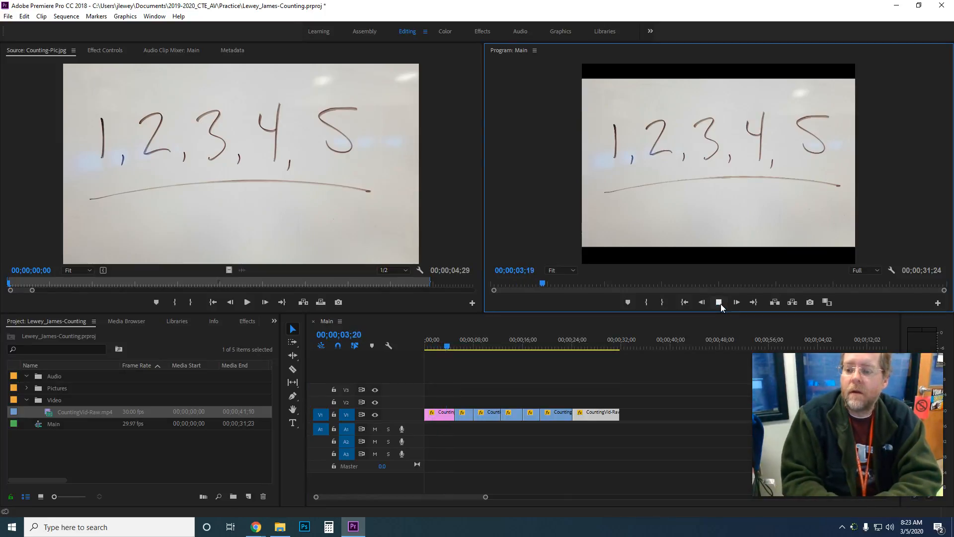
{"action": "left_click", "coordinate": [719, 302]}
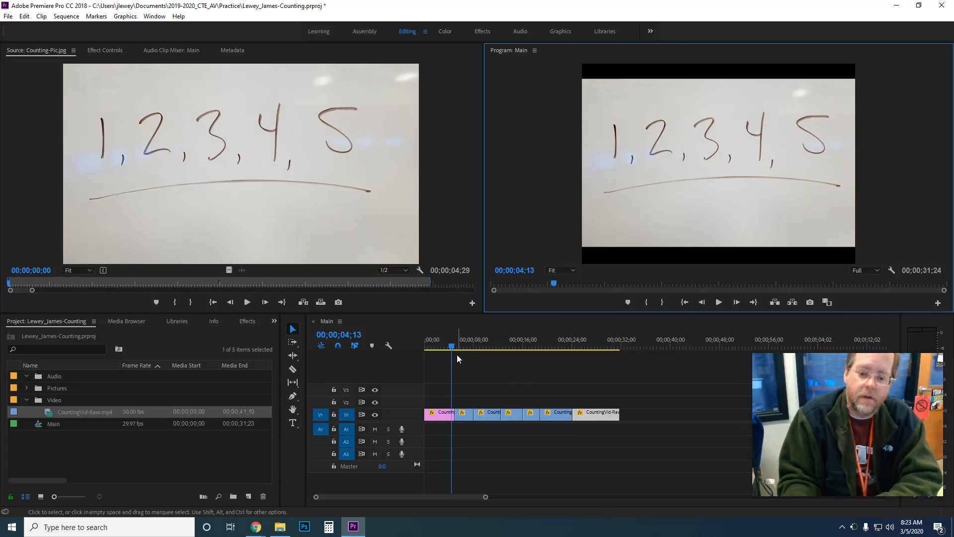
Shorten Counting-Pic.jpg on V1 by cutting it at 00;00;02;00 and deleting the part after the cut
{"action": "left_click", "coordinate": [466, 497]}
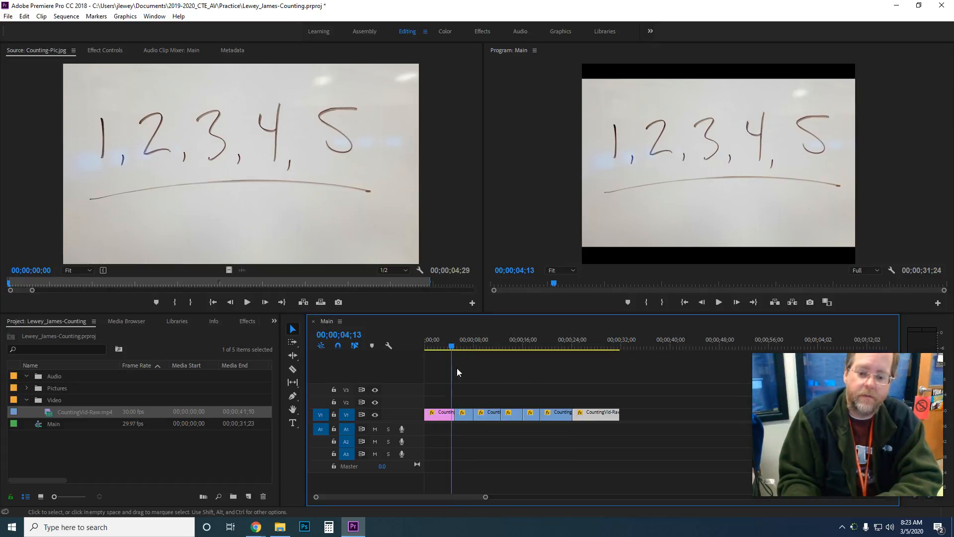
{"action": "left_click", "coordinate": [444, 346]}
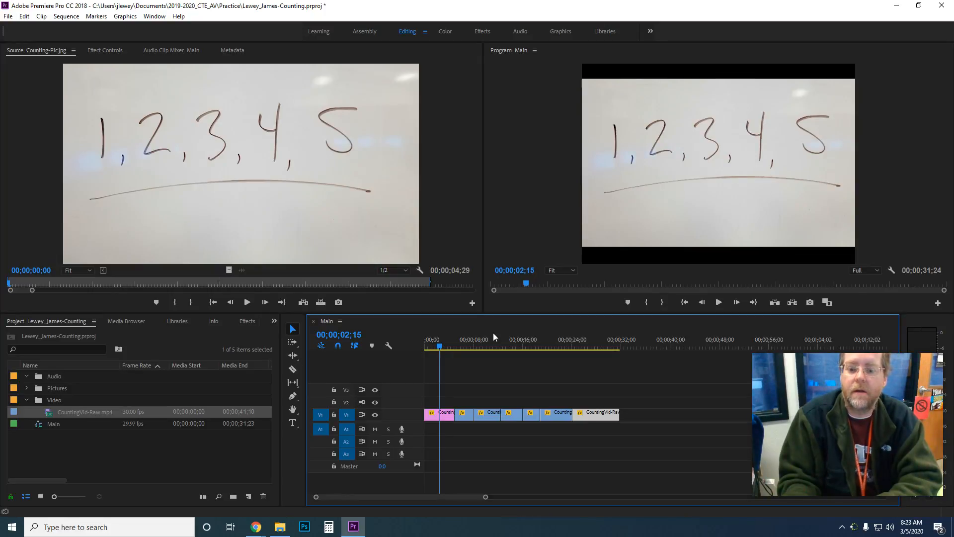
{"action": "left_click", "coordinate": [528, 276]}
{"action": "left_click", "coordinate": [530, 271]}
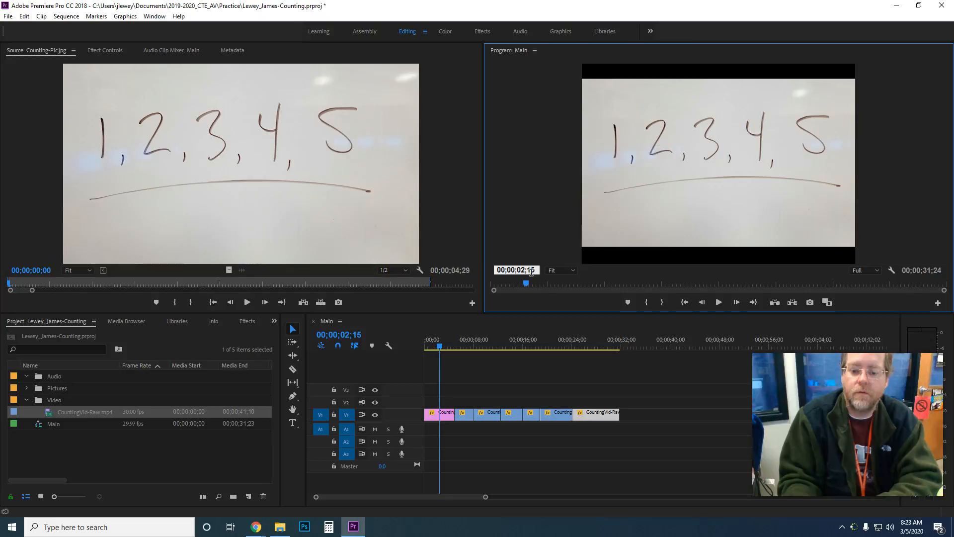
{"action": "key", "text": "BackSpace"}
{"action": "type", "text": "00"}
{"action": "key", "text": "Return"}
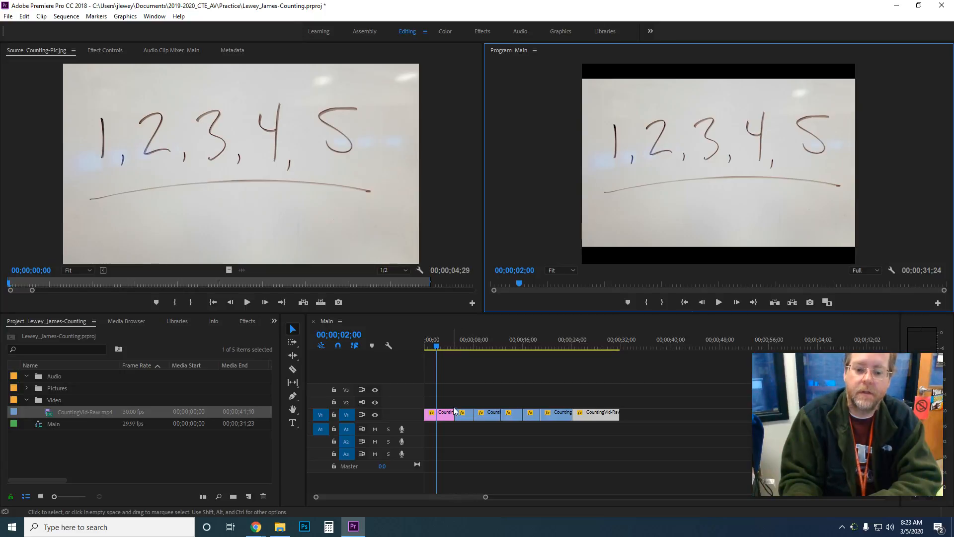
{"action": "left_click", "coordinate": [293, 368]}
{"action": "left_click", "coordinate": [436, 412]}
{"action": "key", "text": "v"}
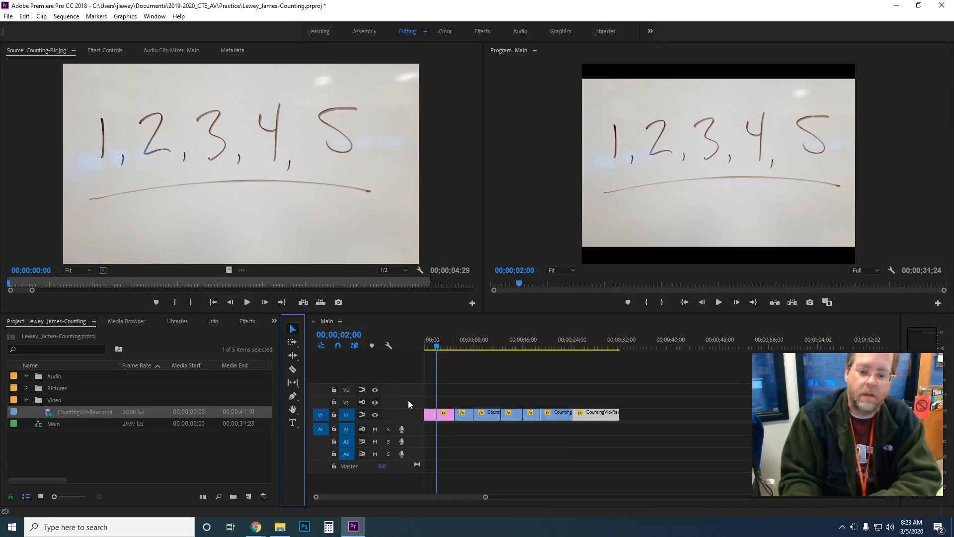
{"action": "left_click", "coordinate": [446, 416]}
{"action": "key", "text": "Delete"}
Move all the video clips on V1 together so they start directly after the shortened Counting-Pic.jpg
{"action": "left_click_drag", "start_coordinate": [642, 399], "coordinate": [477, 420]}
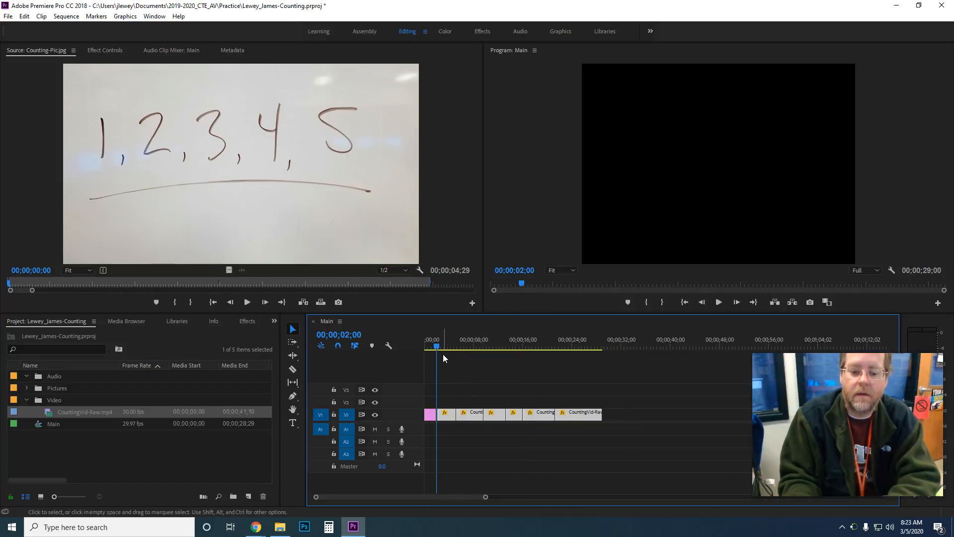
{"action": "left_click", "coordinate": [420, 347]}
{"action": "left_click_drag", "start_coordinate": [442, 399], "coordinate": [651, 470]}
{"action": "left_click_drag", "start_coordinate": [472, 418], "coordinate": [473, 418]}
{"action": "left_click", "coordinate": [469, 397]}
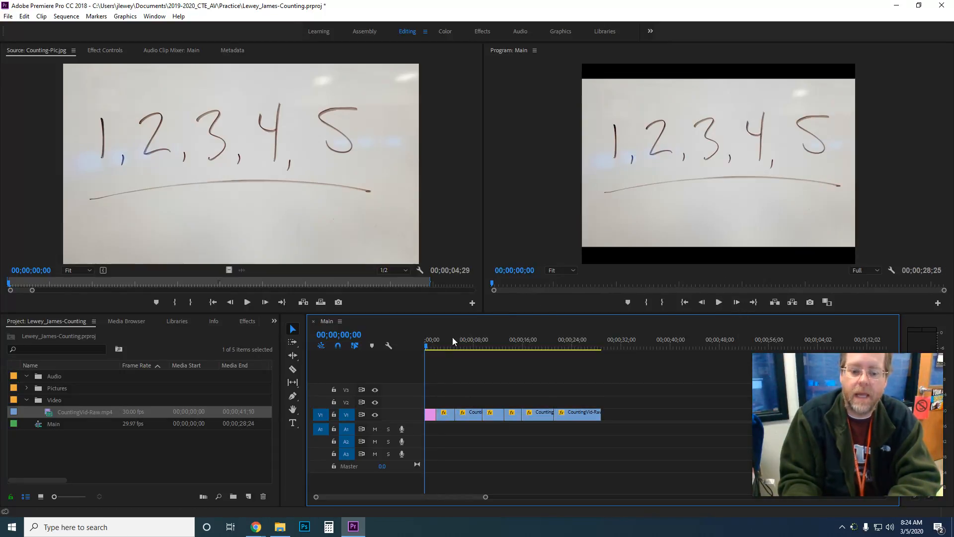
Play the whole sequence from the start to review the order of the numbers
{"action": "left_click", "coordinate": [718, 303]}
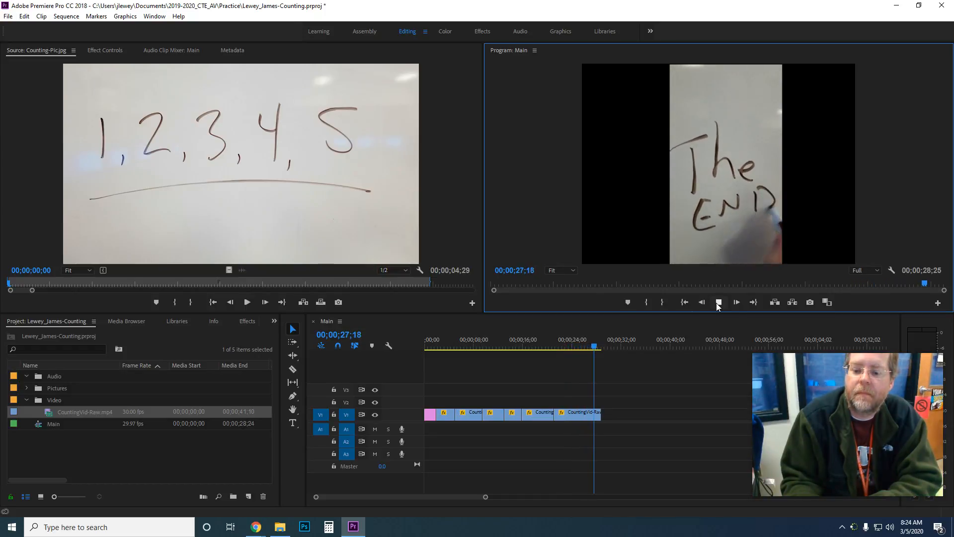
{"action": "left_click", "coordinate": [719, 302]}
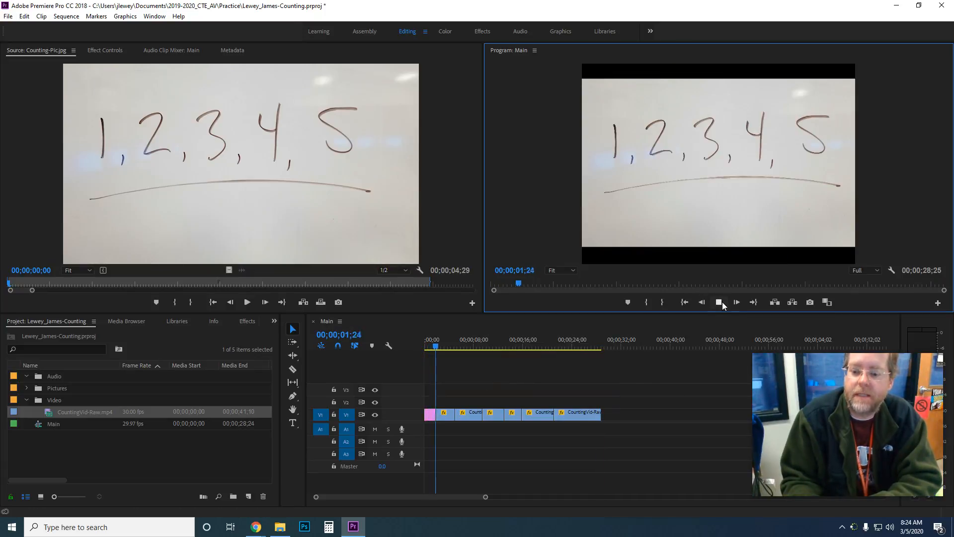
Record a voice-over on audio track A2 from the start of the sequence until the closing clip
{"action": "left_click", "coordinate": [421, 348]}
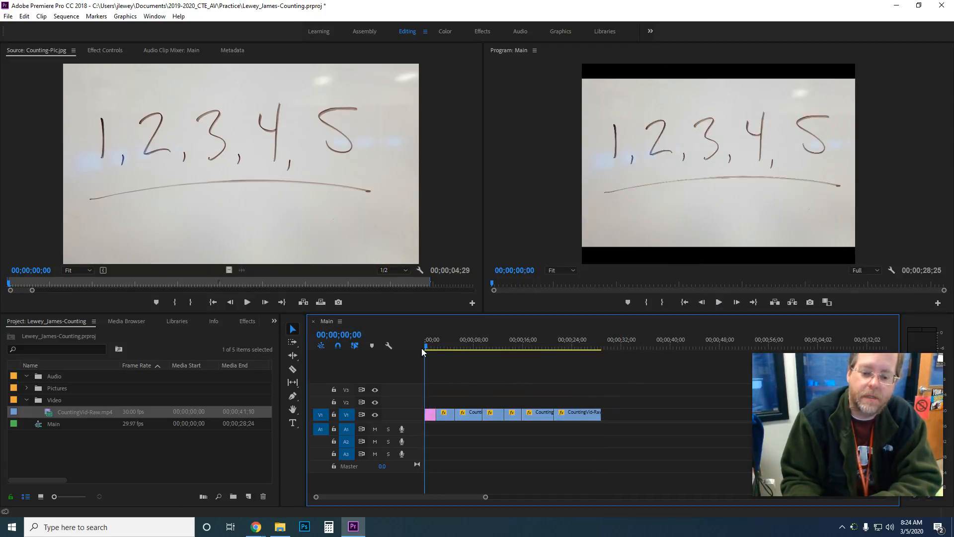
{"action": "left_click", "coordinate": [401, 442]}
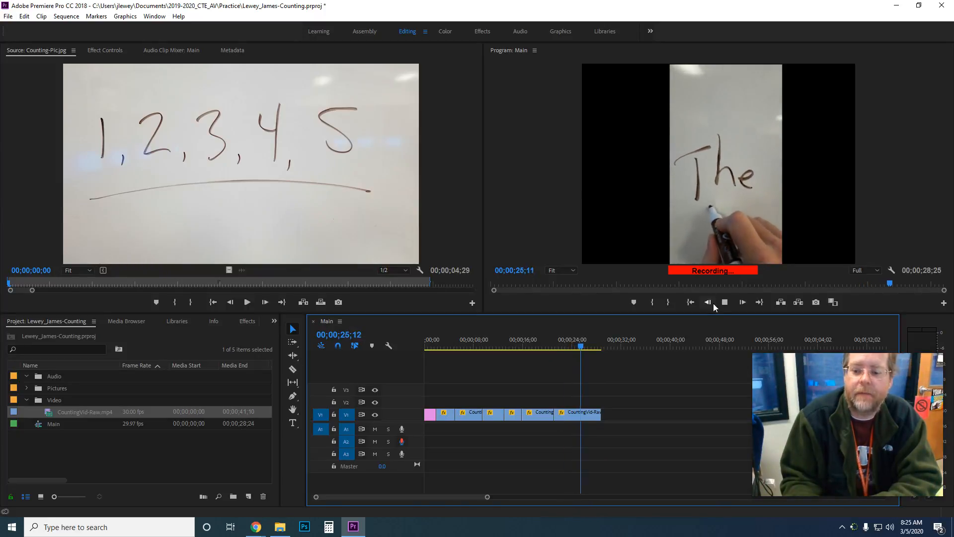
{"action": "left_click", "coordinate": [726, 302]}
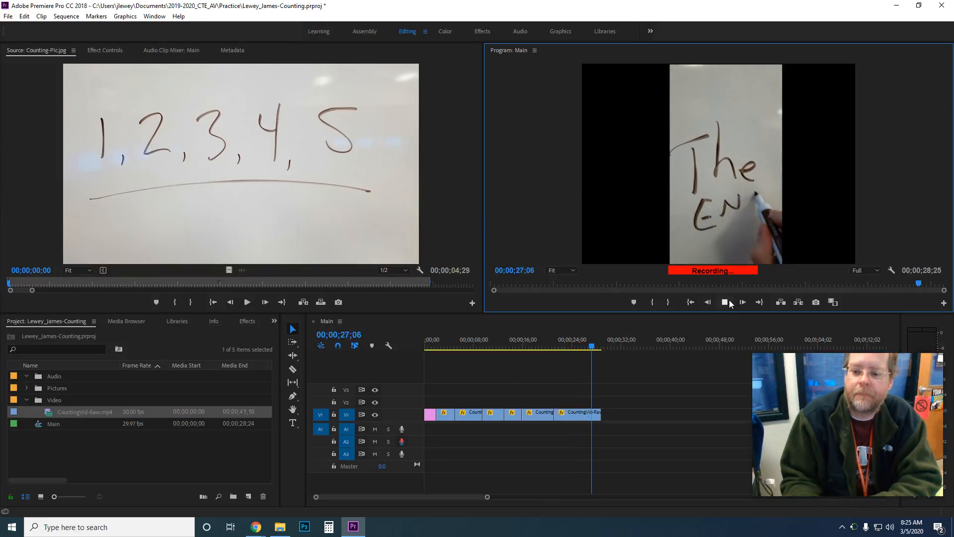
Play back the start of the recorded voice-over and delete its clip from track A2
{"action": "left_click_drag", "start_coordinate": [591, 347], "coordinate": [407, 366]}
{"action": "left_click", "coordinate": [724, 302]}
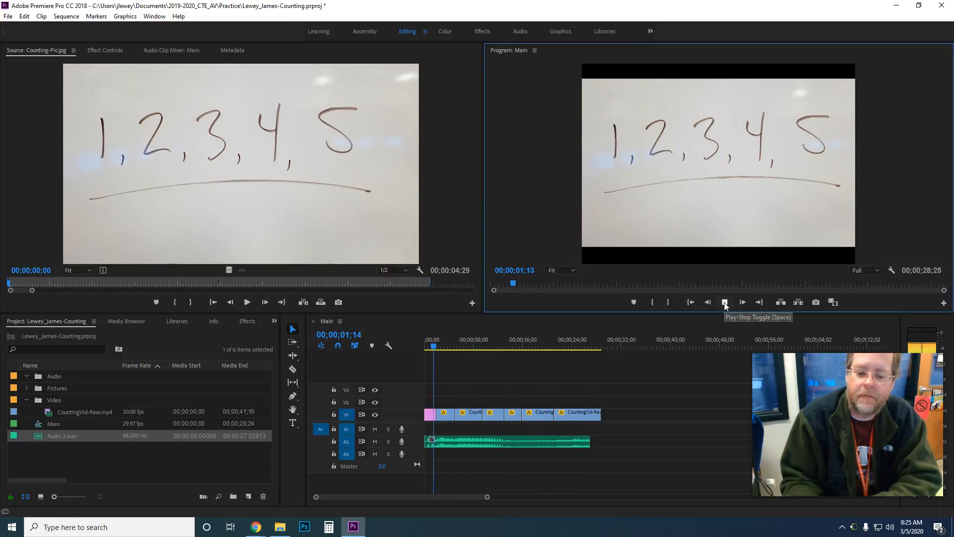
{"action": "left_click", "coordinate": [724, 303]}
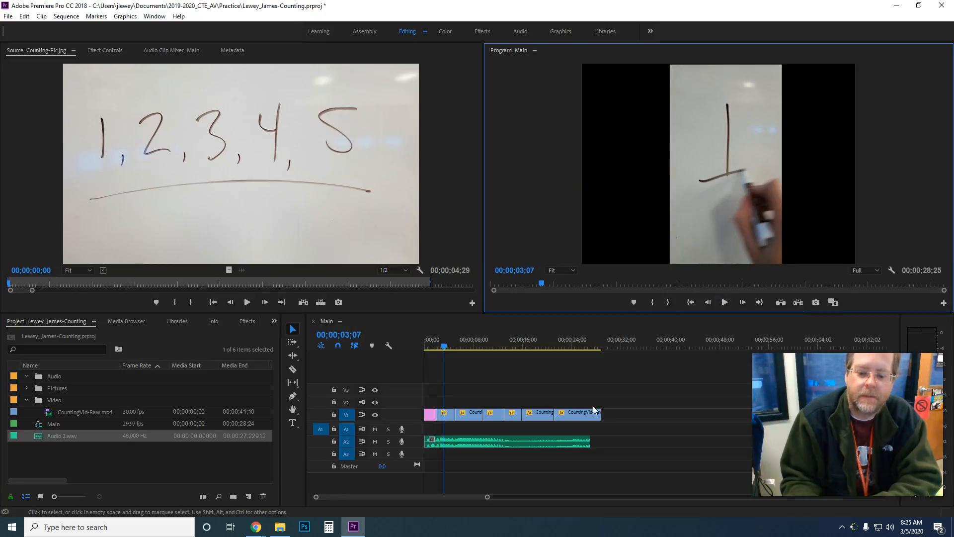
{"action": "left_click", "coordinate": [486, 441]}
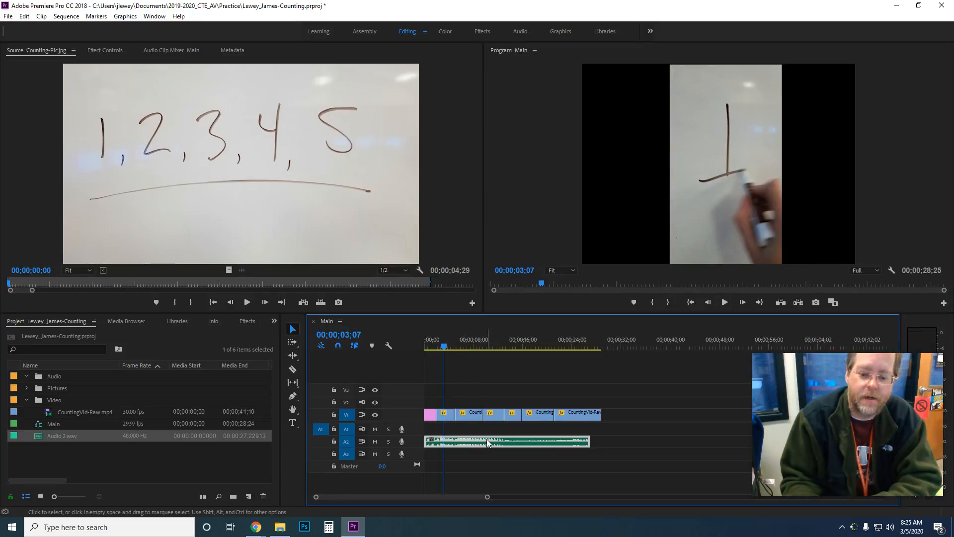
{"action": "key", "text": "Delete"}
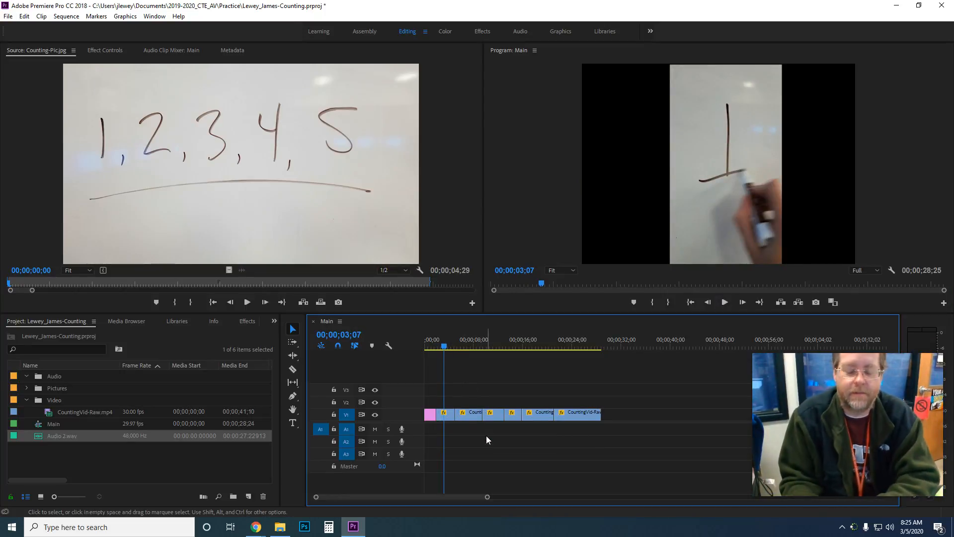
Save the project and collapse the Video bin
{"action": "left_click", "coordinate": [428, 341]}
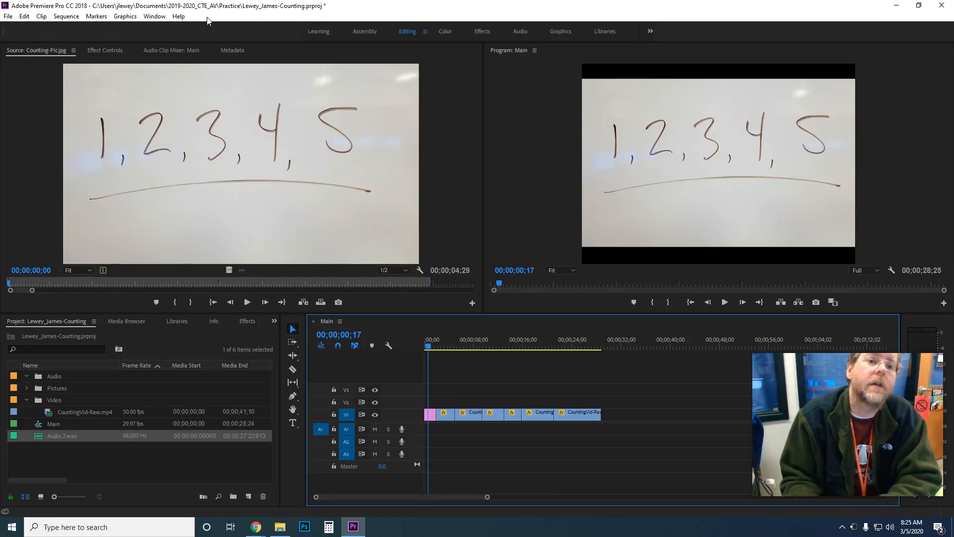
{"action": "left_click", "coordinate": [8, 16]}
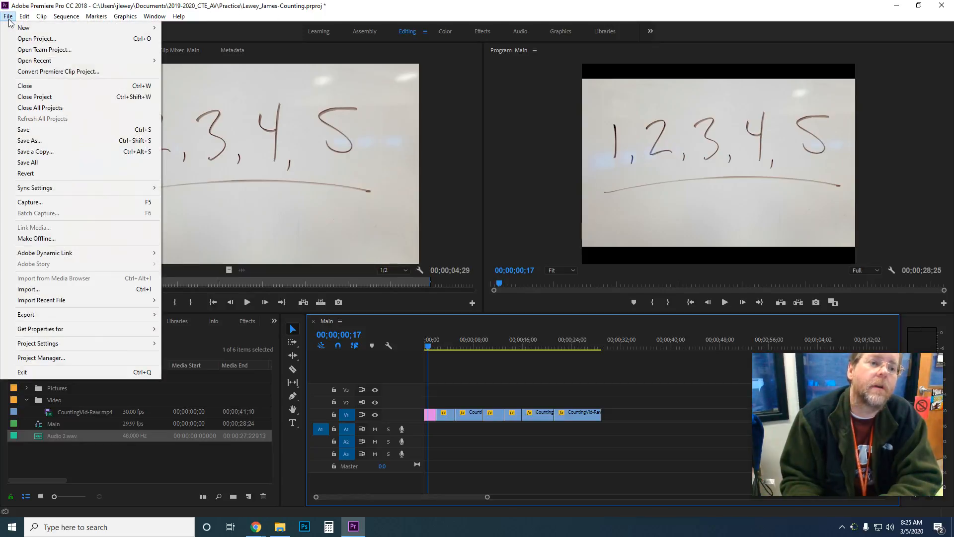
{"action": "left_click", "coordinate": [43, 130]}
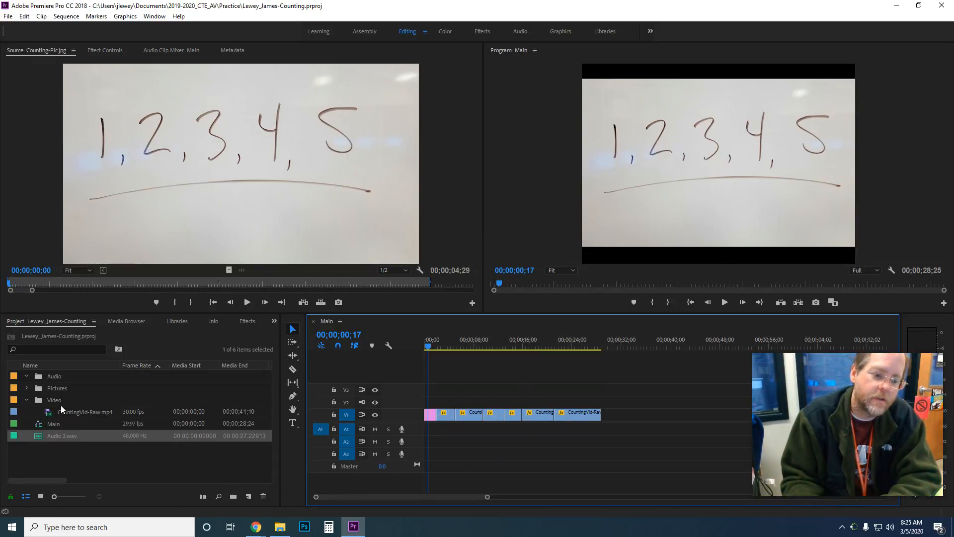
{"action": "left_click", "coordinate": [27, 399]}
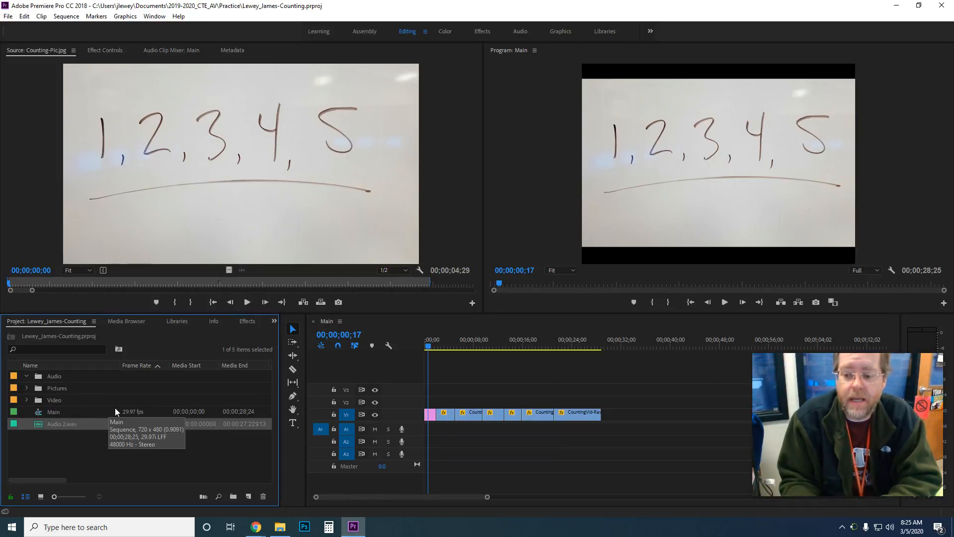
{"action": "left_click", "coordinate": [8, 16]}
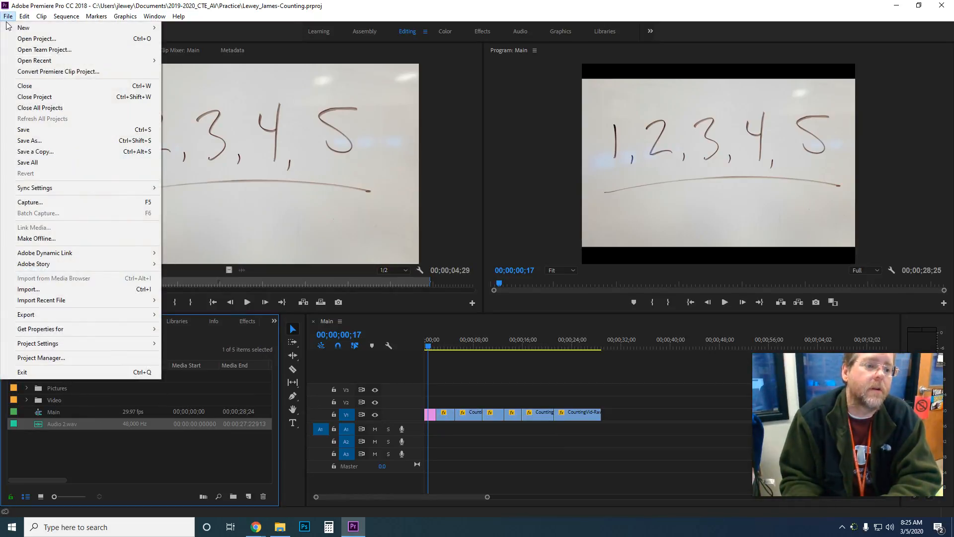
{"action": "mouse_move", "coordinate": [119, 314]}
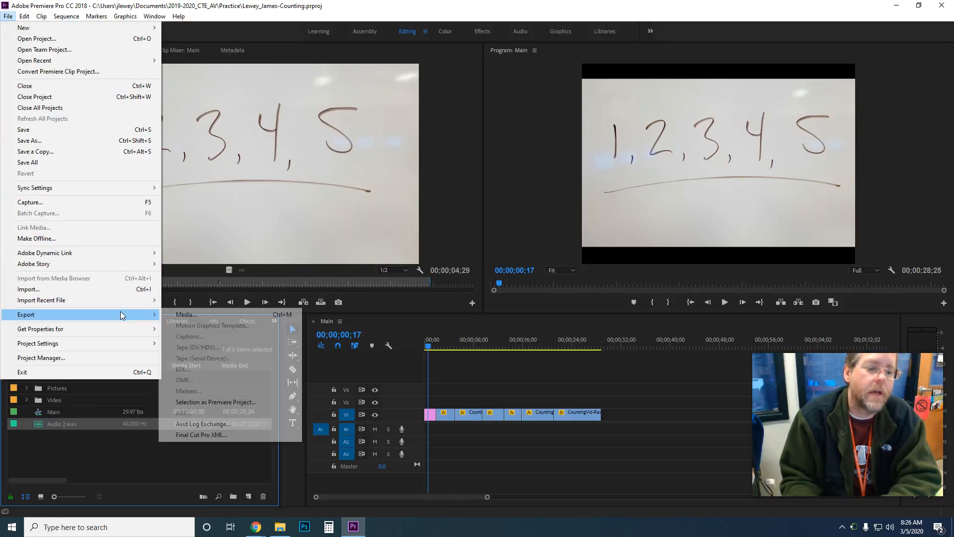
{"action": "left_click", "coordinate": [185, 315]}
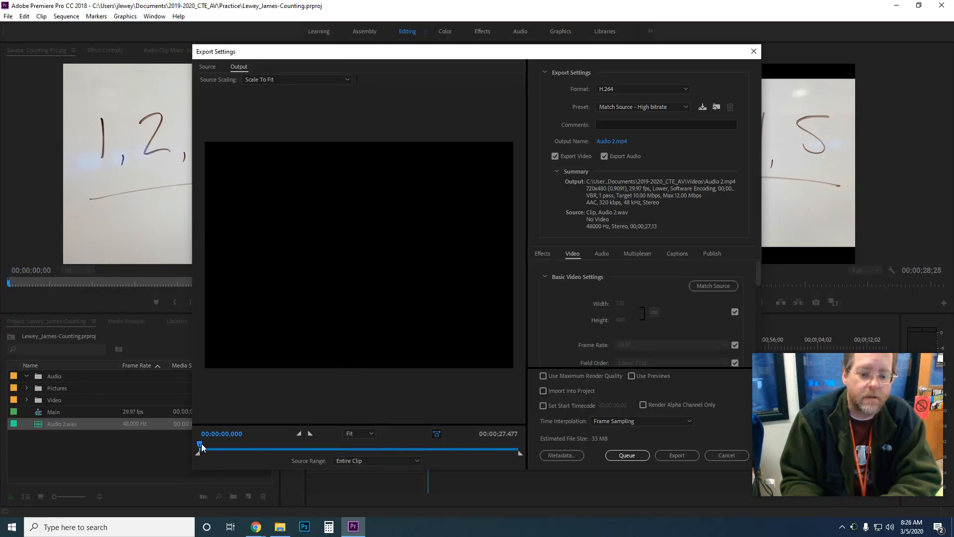
{"action": "mouse_move", "coordinate": [201, 443]}
{"action": "left_mouse_down"}
{"action": "mouse_move", "coordinate": [516, 445]}
{"action": "mouse_move", "coordinate": [199, 448]}
{"action": "left_mouse_up"}
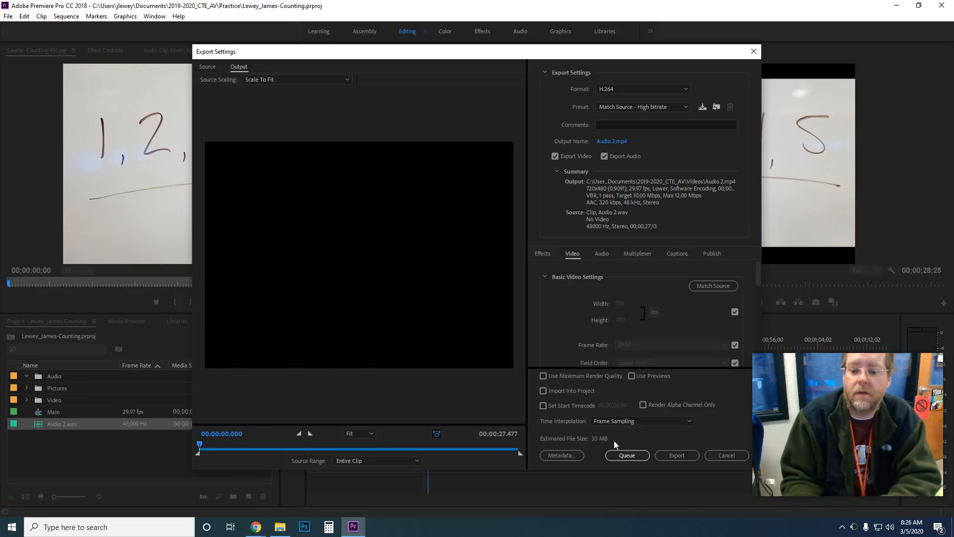
{"action": "left_click", "coordinate": [708, 452]}
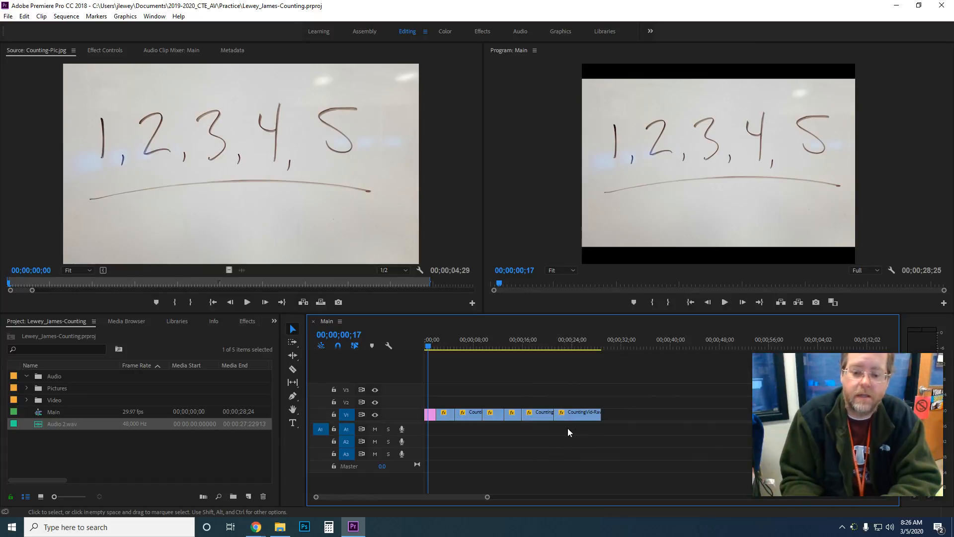
Select all the clips on track V1 of the Main sequence
{"action": "left_click", "coordinate": [429, 416]}
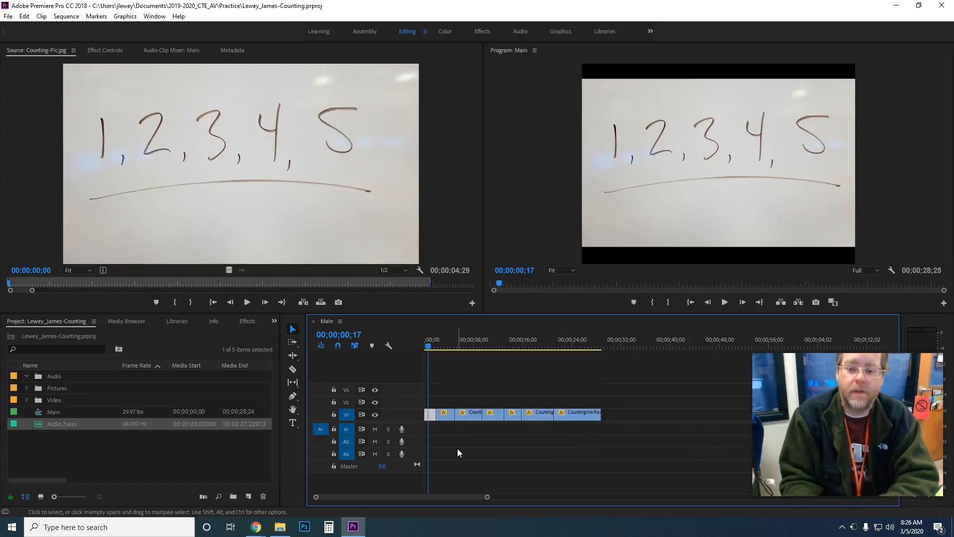
{"action": "key", "text": "ctrl+a"}
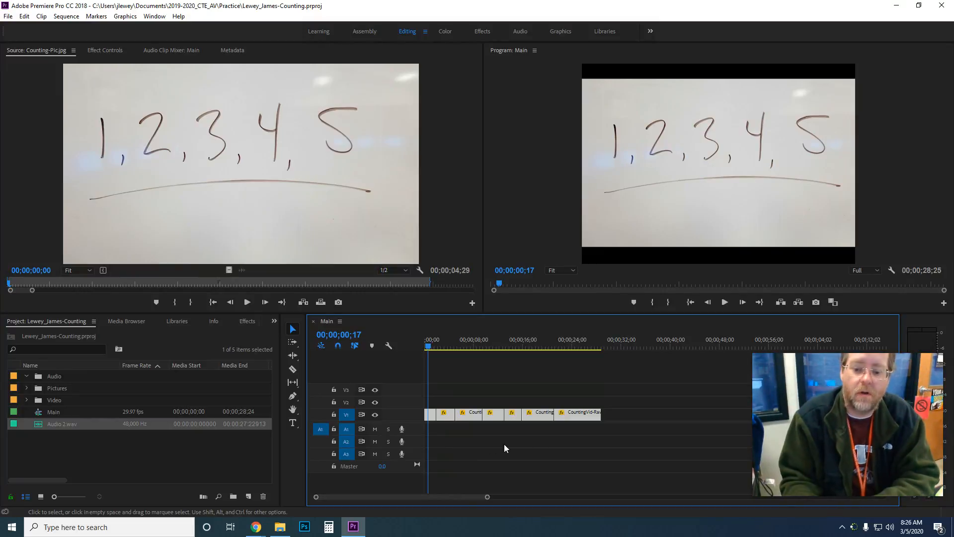
{"action": "left_click", "coordinate": [642, 415]}
{"action": "left_click_drag", "start_coordinate": [633, 383], "coordinate": [424, 433]}
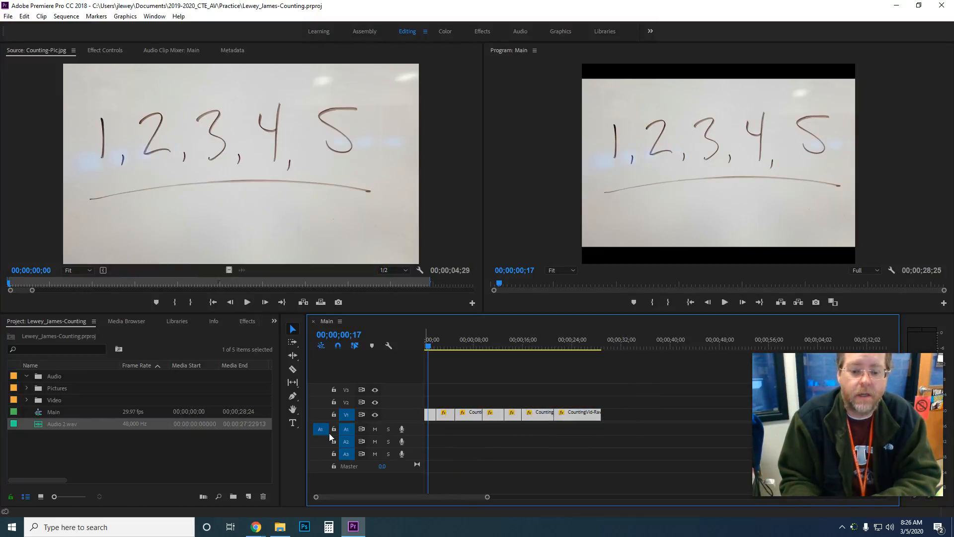
{"action": "left_click", "coordinate": [477, 466]}
{"action": "left_click", "coordinate": [431, 418]}
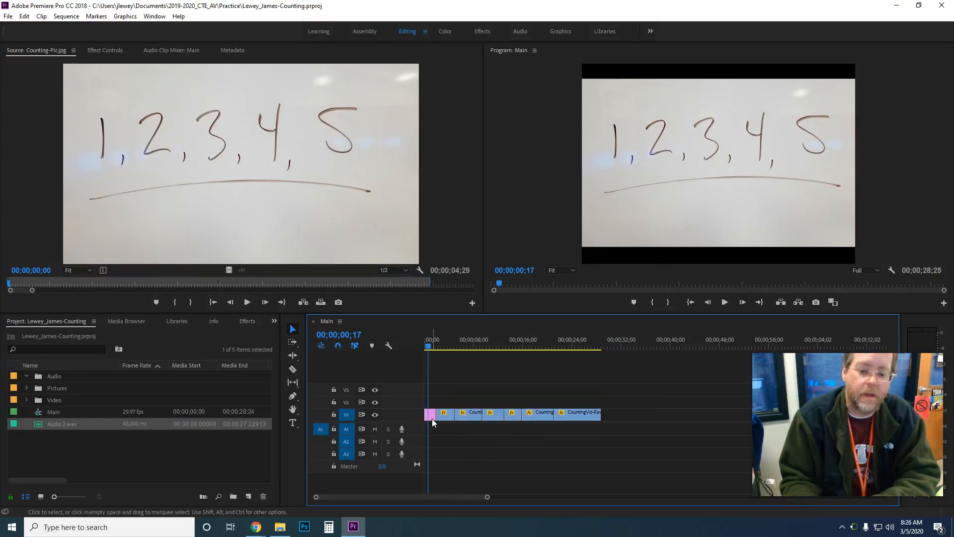
{"action": "key", "text": "ctrl+a"}
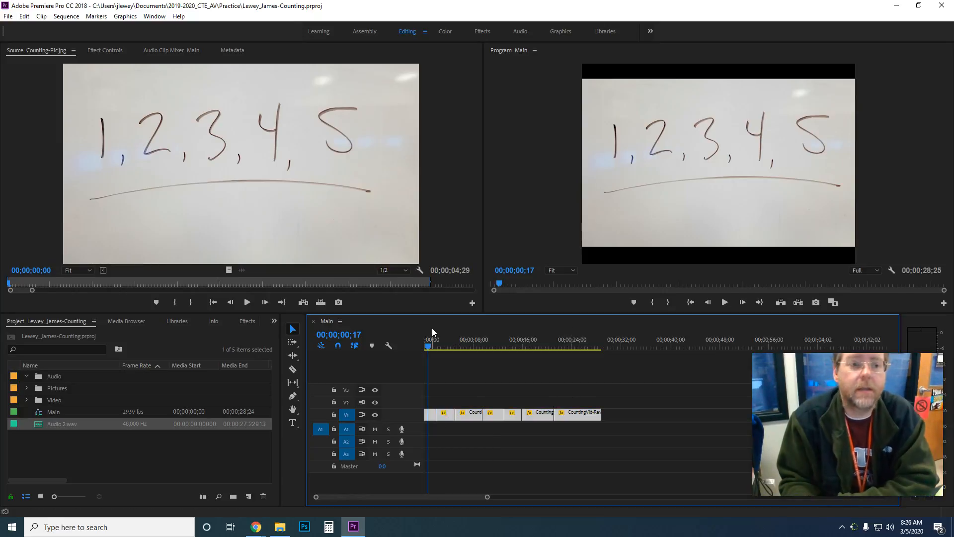
Open the media export settings for the Main sequence, move its preview to the start and choose the H.264 format
{"action": "left_click", "coordinate": [8, 16]}
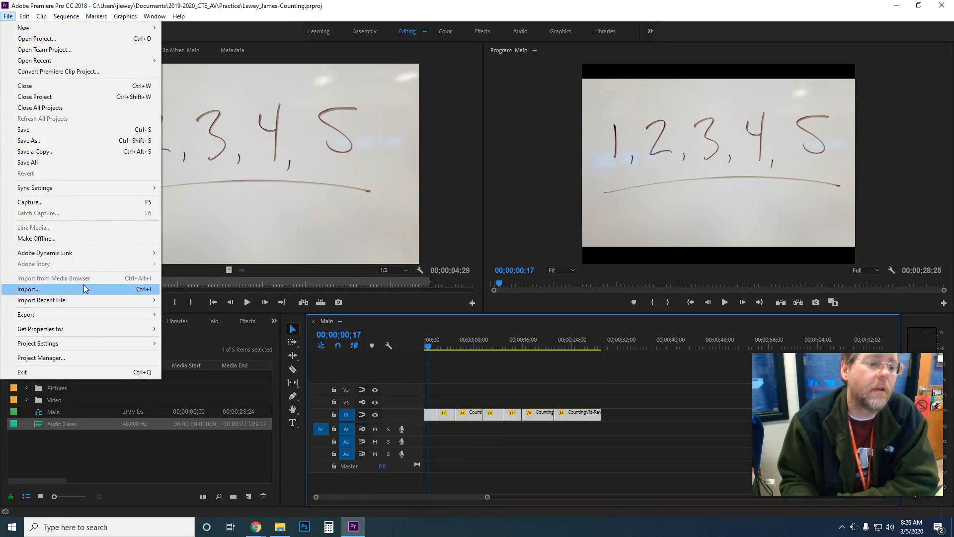
{"action": "mouse_move", "coordinate": [104, 315]}
{"action": "left_click", "coordinate": [204, 320]}
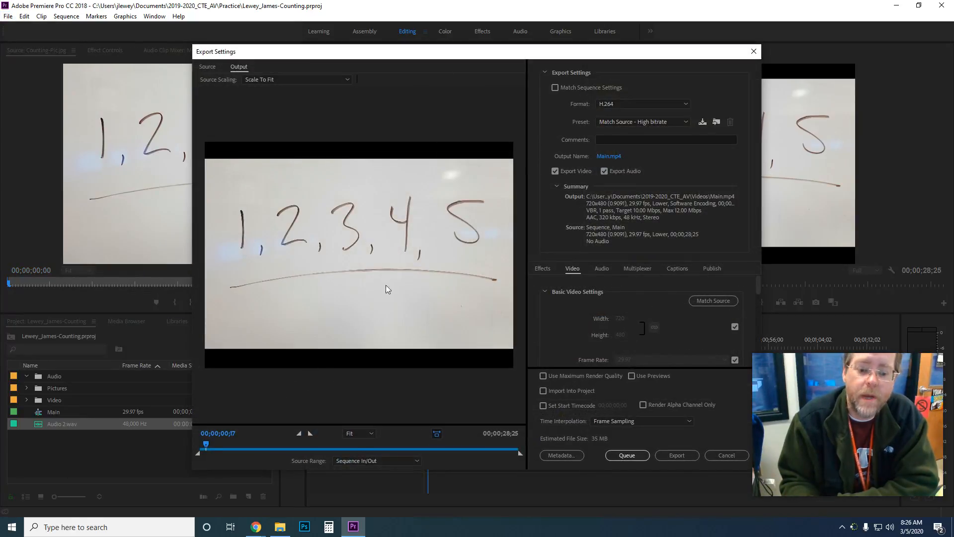
{"action": "mouse_move", "coordinate": [206, 447]}
{"action": "left_mouse_down"}
{"action": "mouse_move", "coordinate": [518, 449]}
{"action": "mouse_move", "coordinate": [198, 455]}
{"action": "left_mouse_up"}
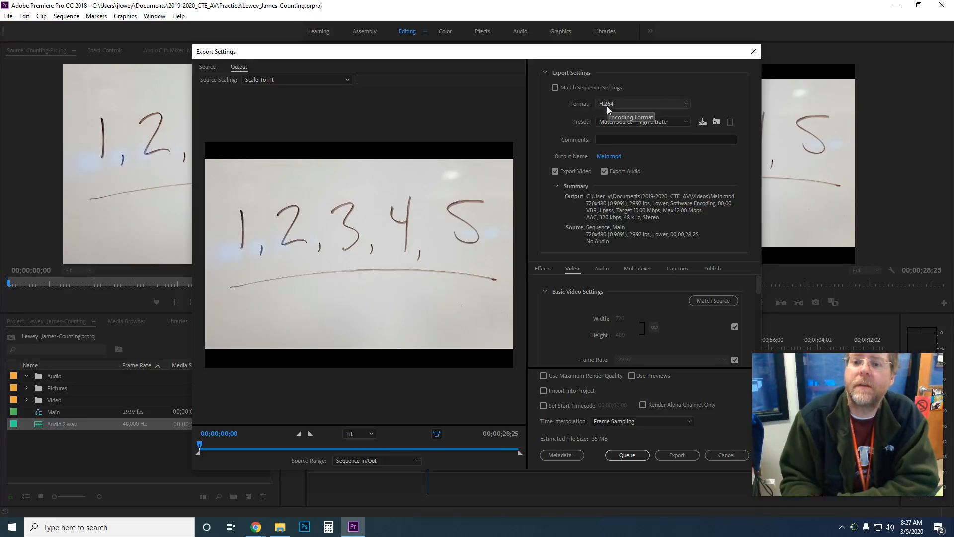
{"action": "left_click", "coordinate": [687, 103]}
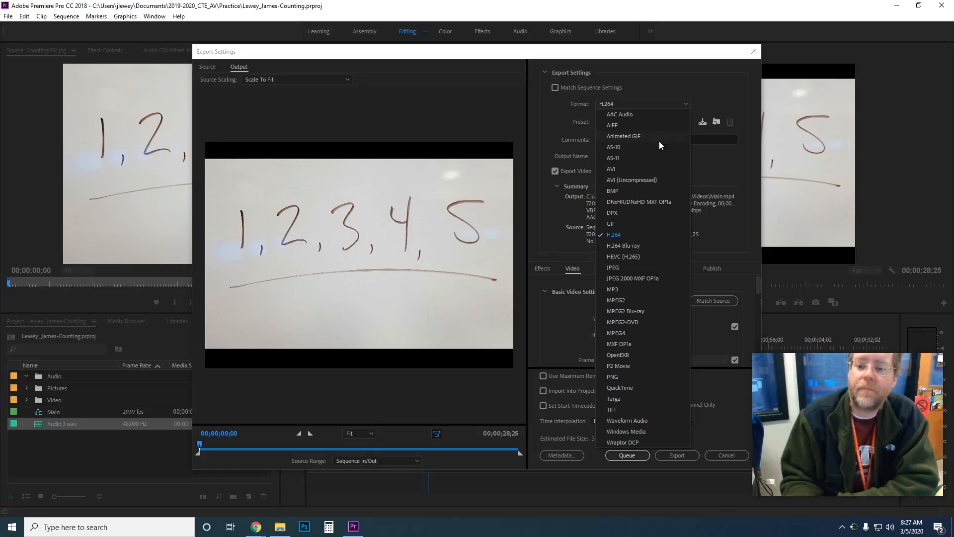
{"action": "left_click", "coordinate": [618, 234]}
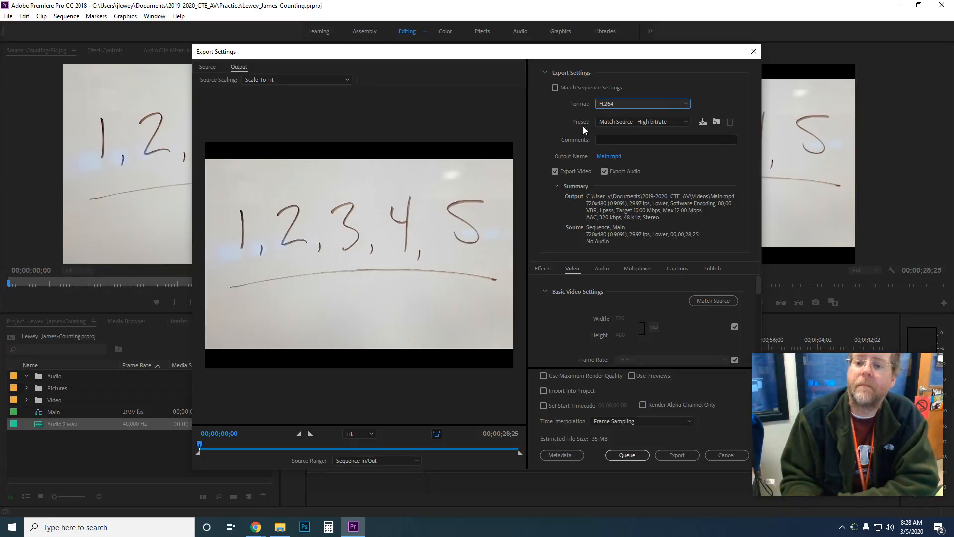
Name the output file in the Videos folder with the author's last and first name followed by "-Counting"
{"action": "left_click", "coordinate": [600, 156]}
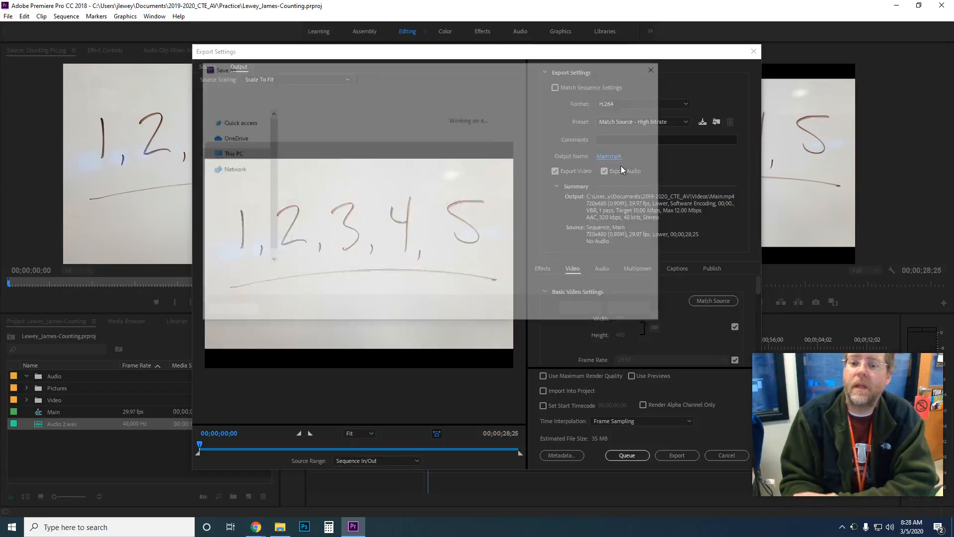
{"action": "type", "text": "Lewey"}
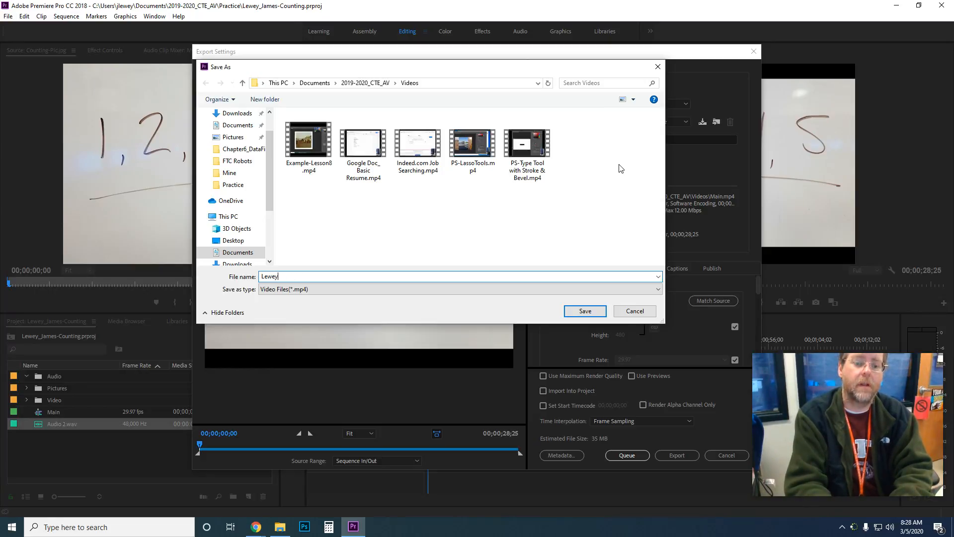
{"action": "type", "text": "_James-"}
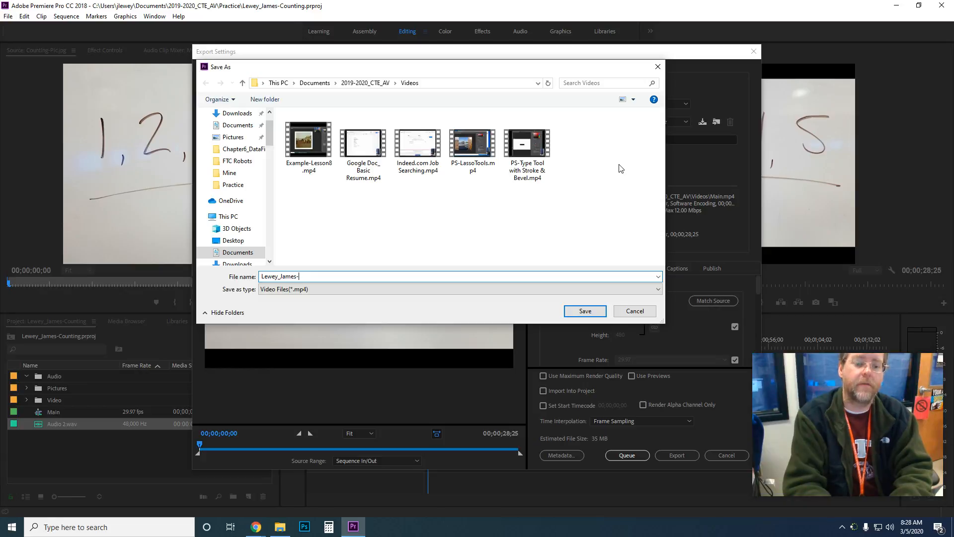
{"action": "type", "text": "Counting"}
{"action": "key", "text": "Return"}
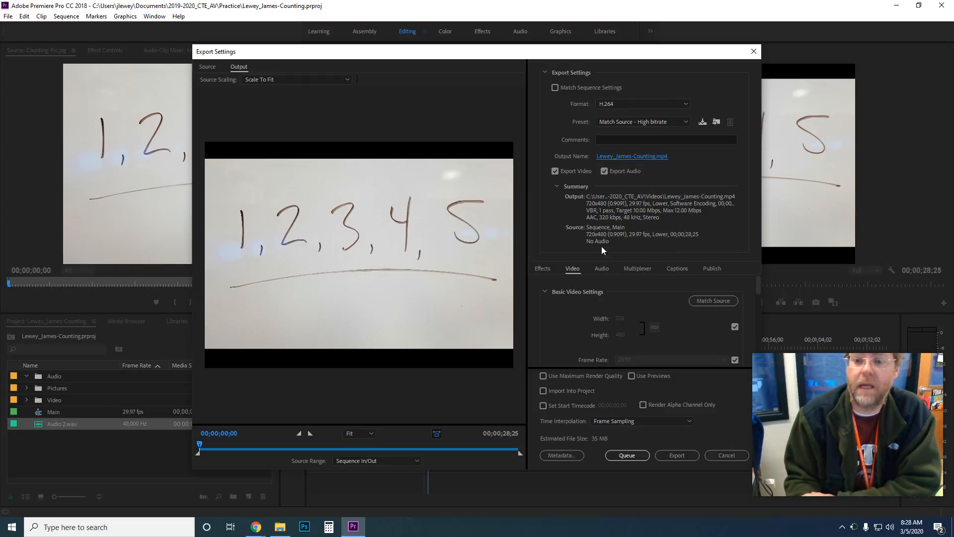
Review the audio, multiplexer, captions, publish, effects and video export settings, and export the sequence
{"action": "left_click", "coordinate": [599, 268]}
{"action": "left_click", "coordinate": [638, 268]}
{"action": "left_click", "coordinate": [677, 268]}
{"action": "left_click", "coordinate": [707, 267]}
{"action": "left_click", "coordinate": [602, 268]}
{"action": "left_click", "coordinate": [573, 269]}
{"action": "left_click", "coordinate": [547, 269]}
{"action": "left_click", "coordinate": [576, 270]}
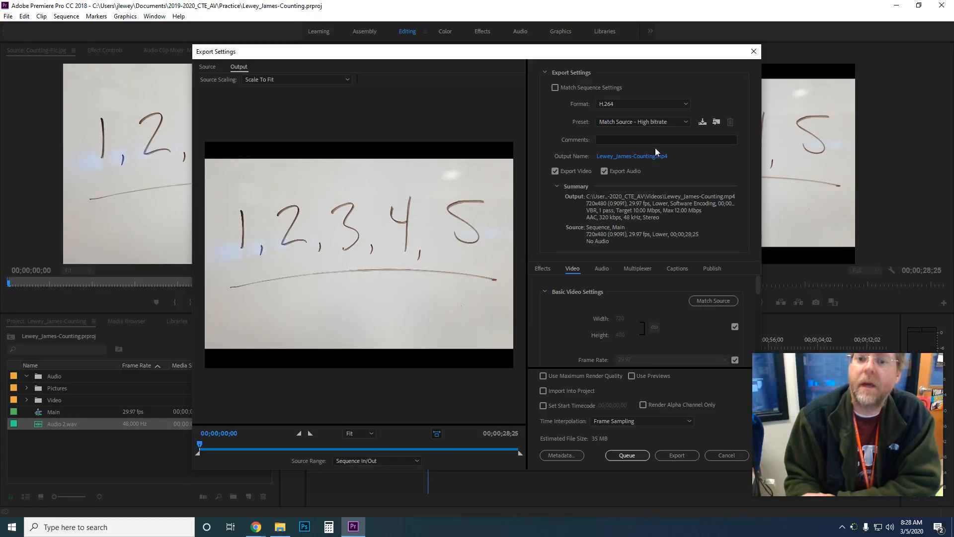
{"action": "left_click", "coordinate": [677, 454]}
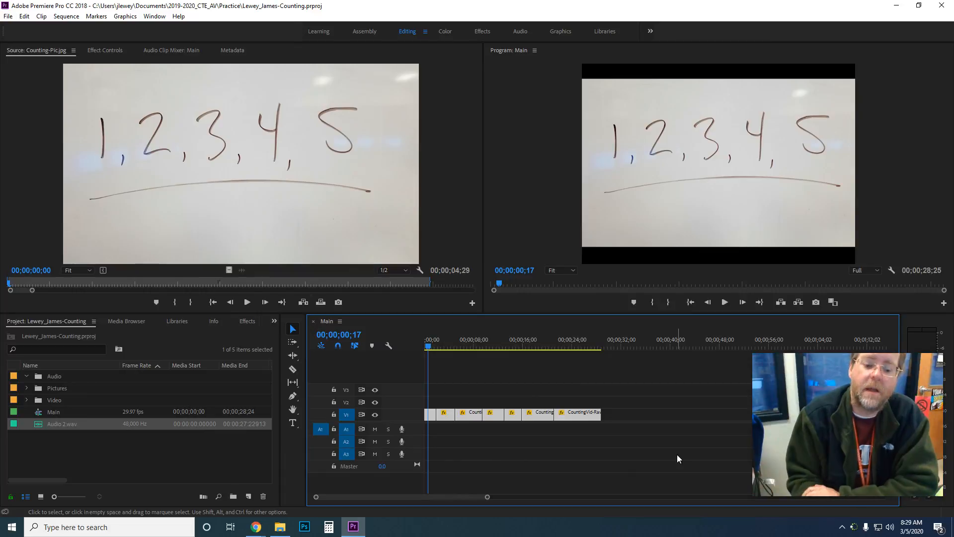
Switch to File Explorer and refresh the Practice folder to look for the exported video
{"action": "left_click", "coordinate": [281, 531]}
{"action": "left_click_drag", "start_coordinate": [634, 88], "coordinate": [420, 80]}
{"action": "left_click", "coordinate": [434, 399]}
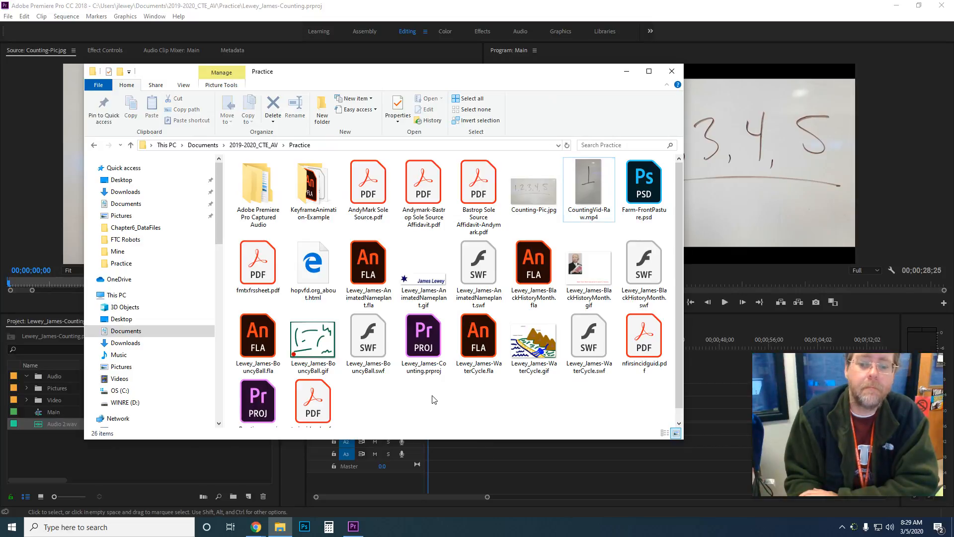
{"action": "left_click_drag", "start_coordinate": [457, 441], "coordinate": [458, 471]}
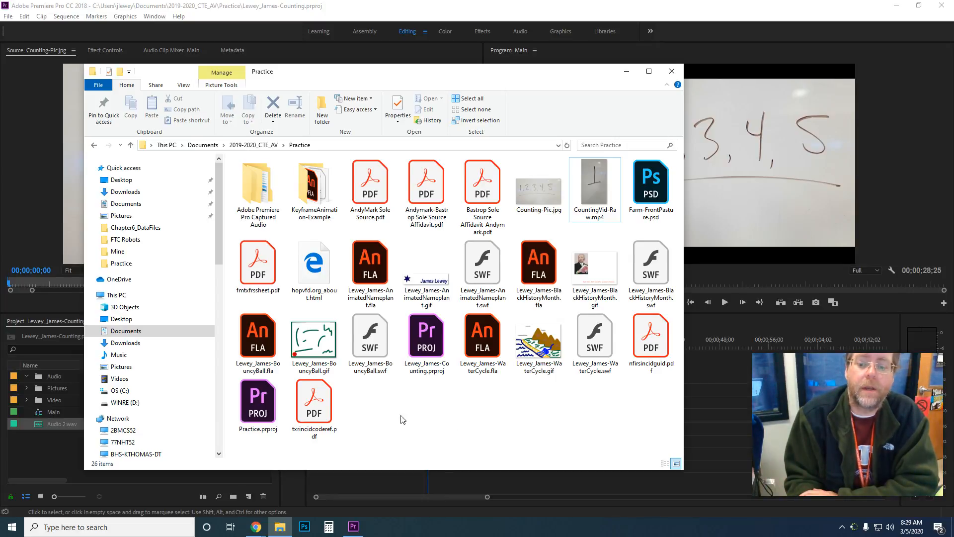
{"action": "right_click", "coordinate": [470, 420]}
{"action": "left_click", "coordinate": [507, 326]}
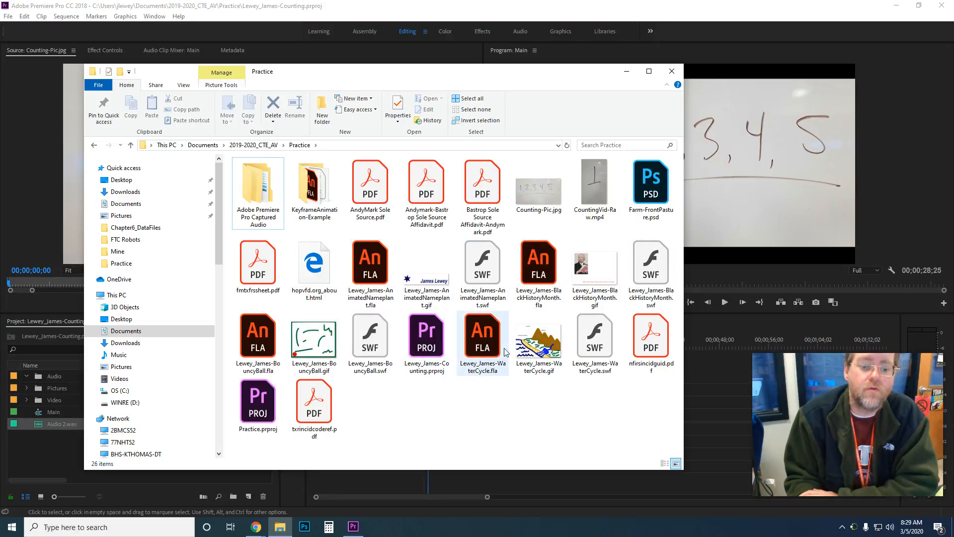
{"action": "left_click", "coordinate": [626, 70]}
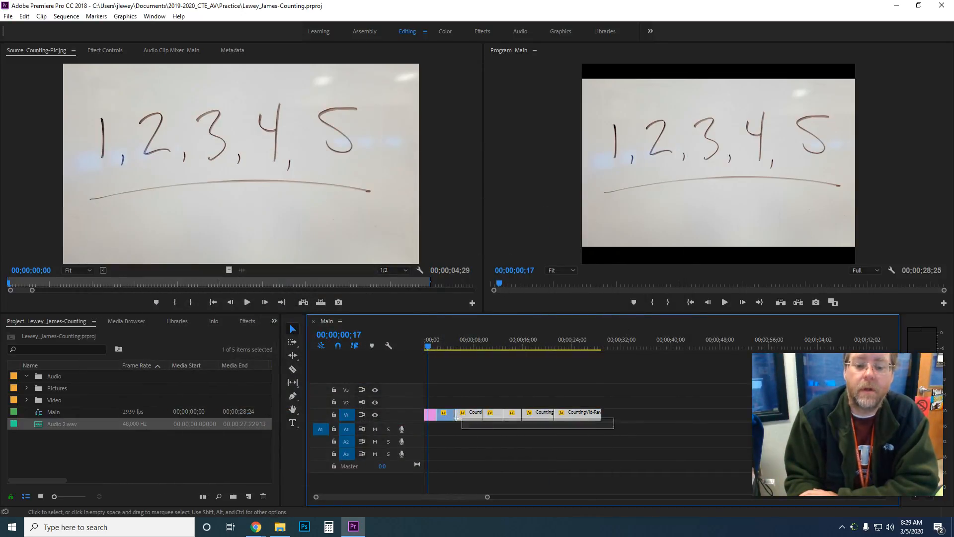
Reopen the sequence's media export settings to check the default output folder, and close them without exporting
{"action": "left_click", "coordinate": [8, 17]}
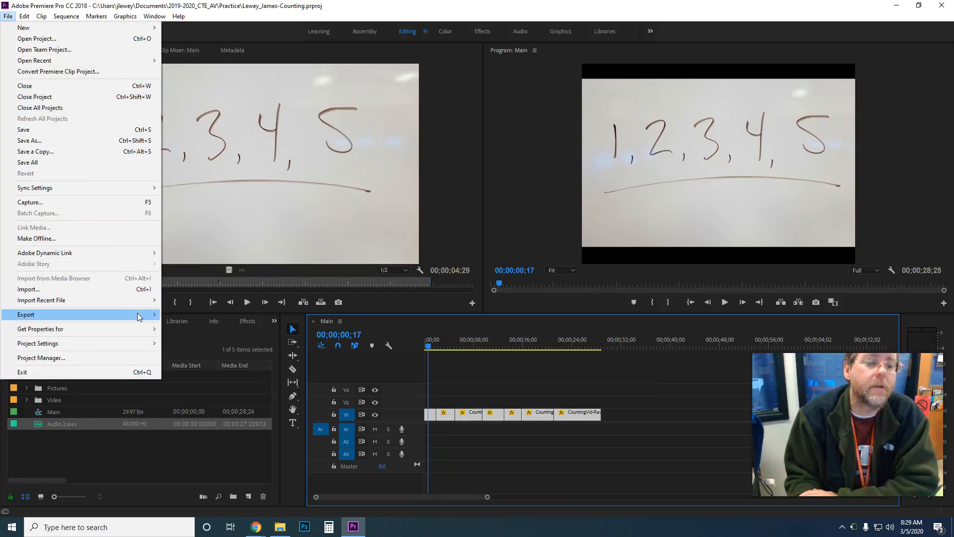
{"action": "mouse_move", "coordinate": [141, 314]}
{"action": "left_click", "coordinate": [177, 315]}
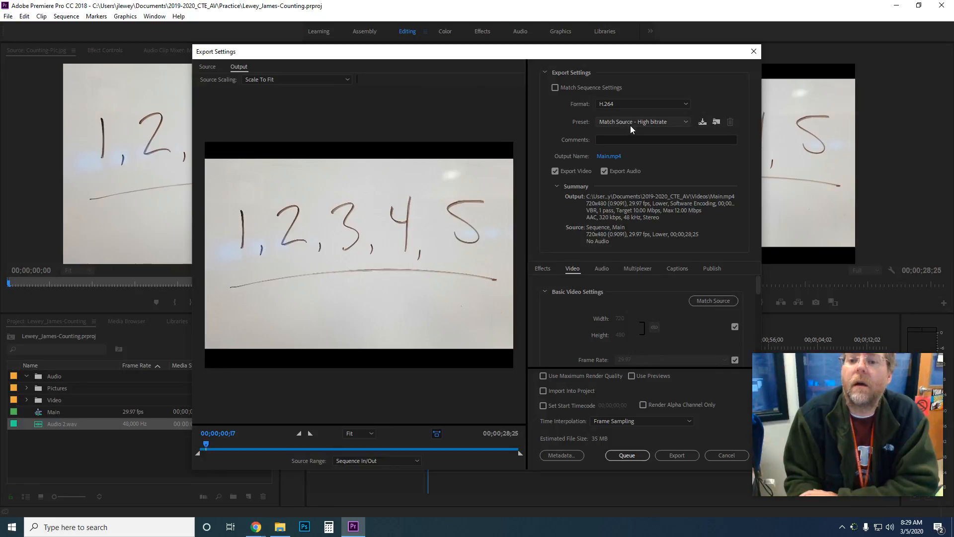
{"action": "left_click", "coordinate": [607, 156]}
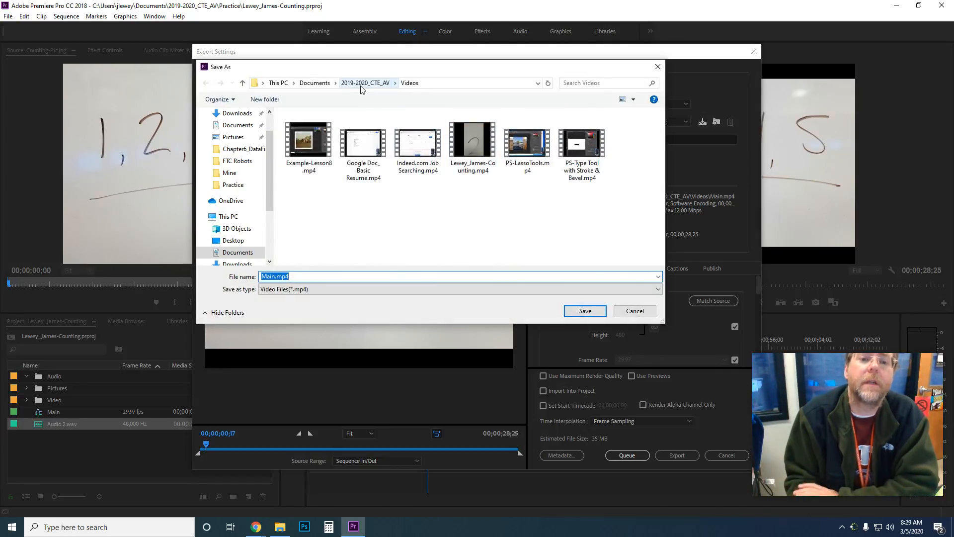
{"action": "left_click", "coordinate": [624, 309]}
{"action": "left_click", "coordinate": [726, 455]}
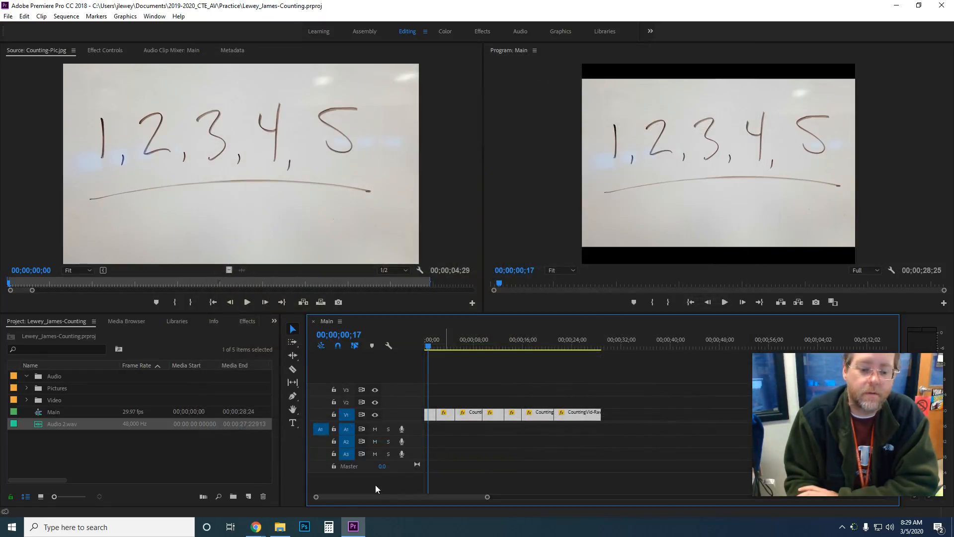
Open the Videos folder inside 2019-2020_CTE_AV in File Explorer and play the exported counting video, skipping ahead to its end
{"action": "left_click", "coordinate": [290, 530]}
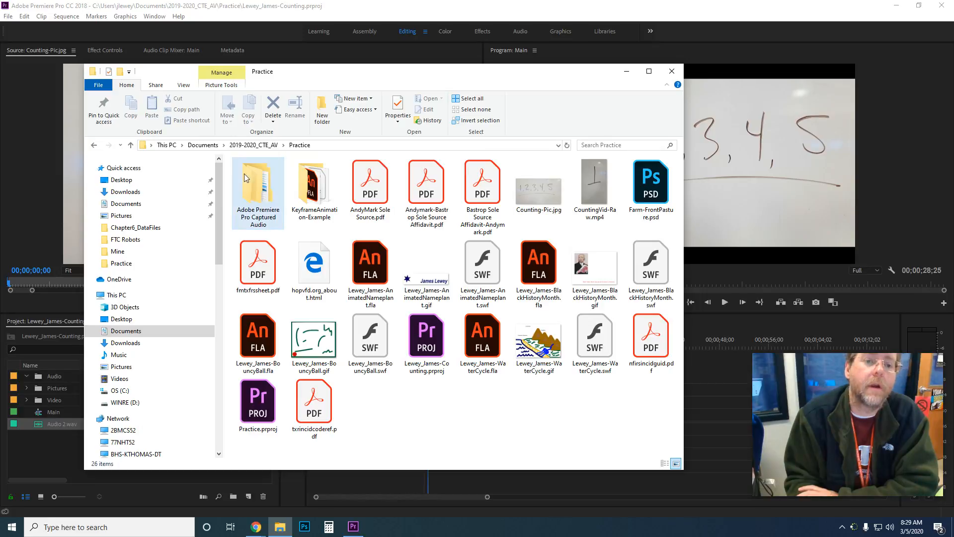
{"action": "left_click", "coordinate": [253, 145]}
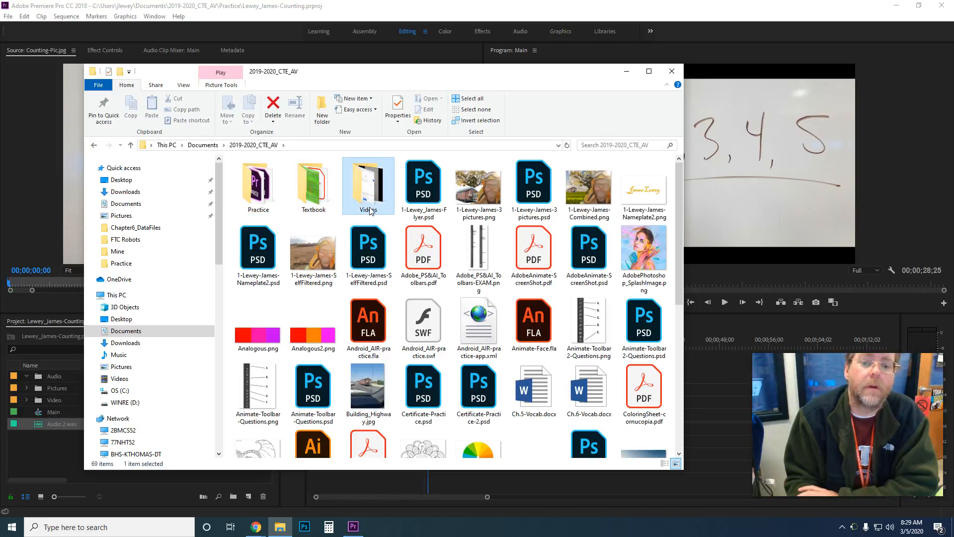
{"action": "double_click", "coordinate": [368, 191]}
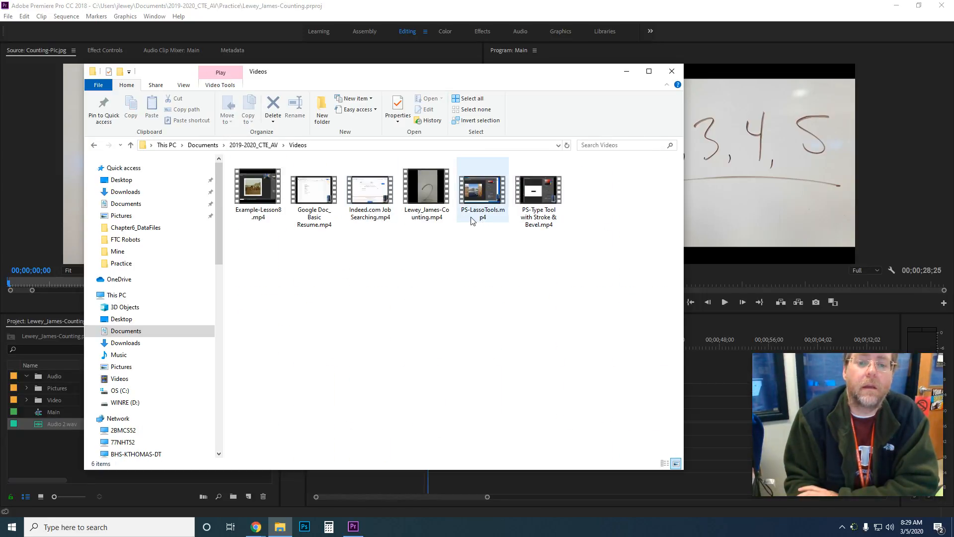
{"action": "left_click", "coordinate": [425, 195]}
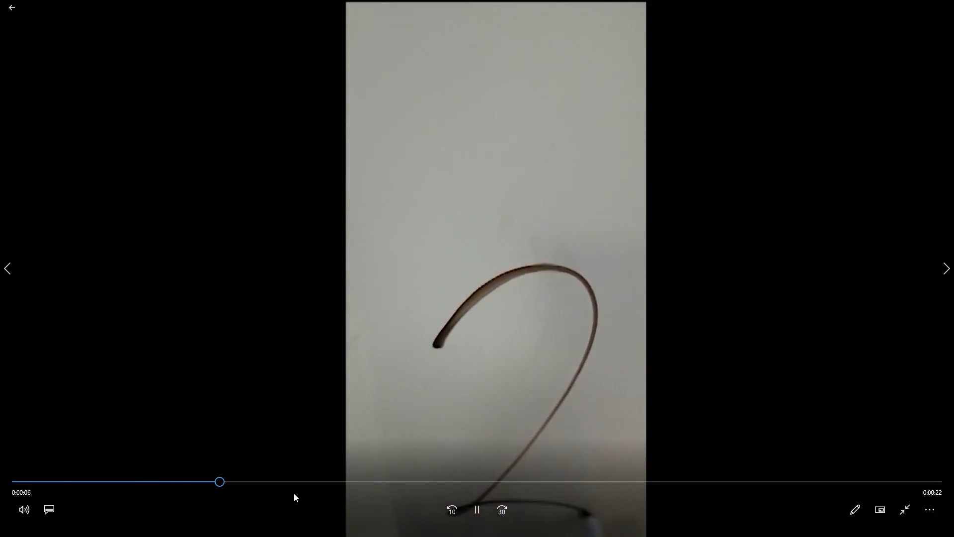
{"action": "left_click_drag", "start_coordinate": [285, 481], "coordinate": [918, 476]}
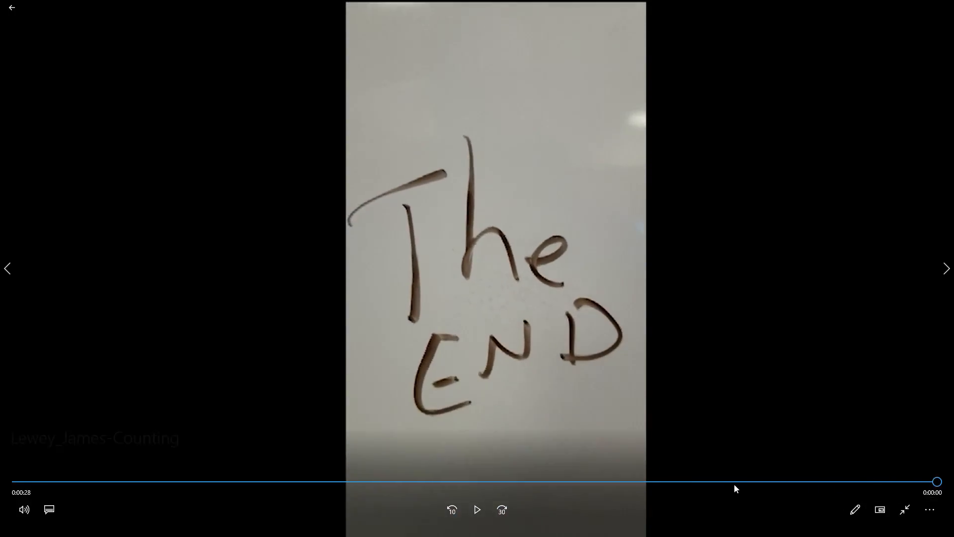
{"action": "left_click", "coordinate": [905, 509]}
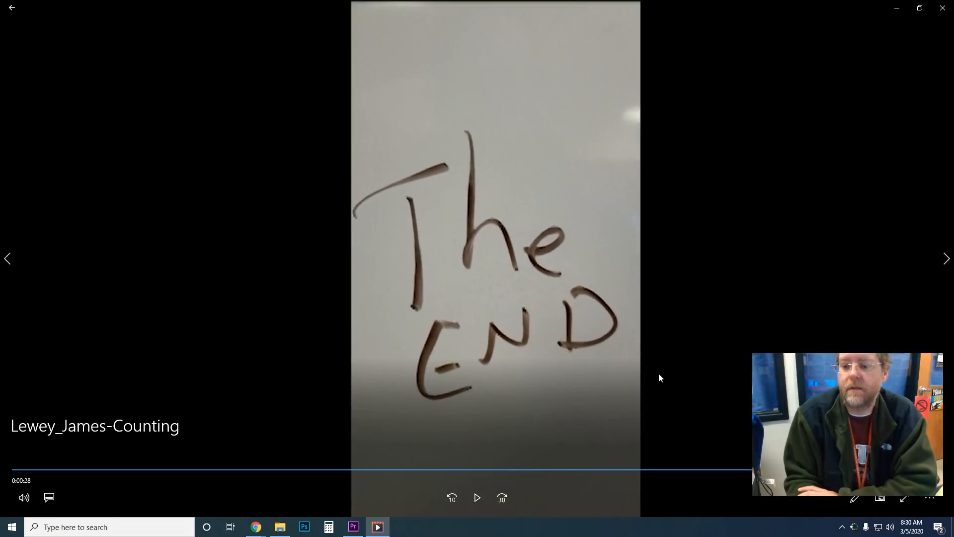
{"action": "left_click", "coordinate": [937, 11]}
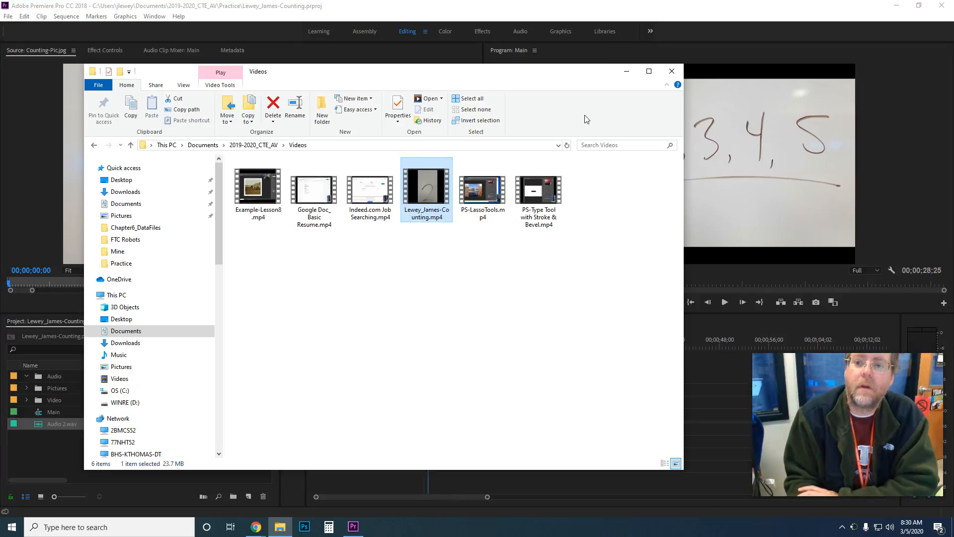
{"action": "left_click", "coordinate": [627, 72]}
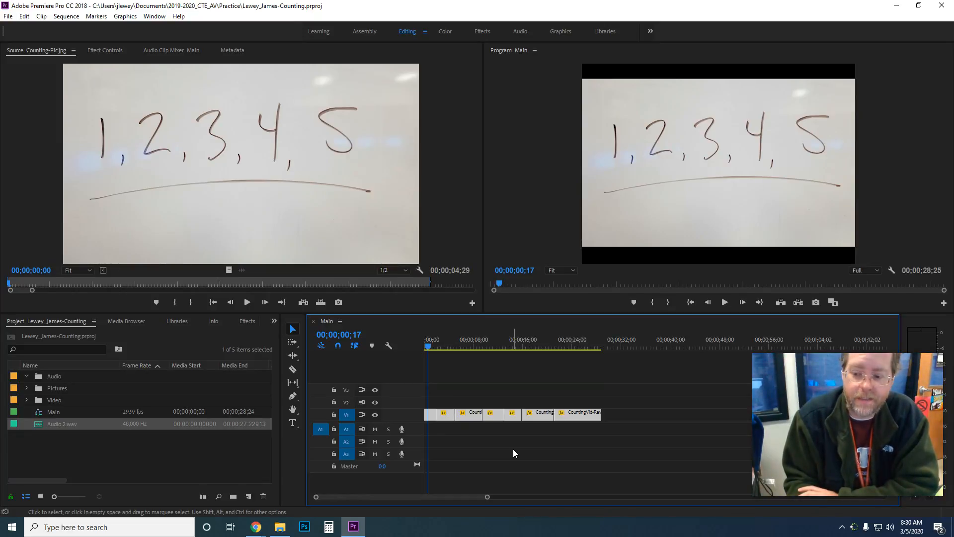
{"action": "mouse_move", "coordinate": [256, 526]}
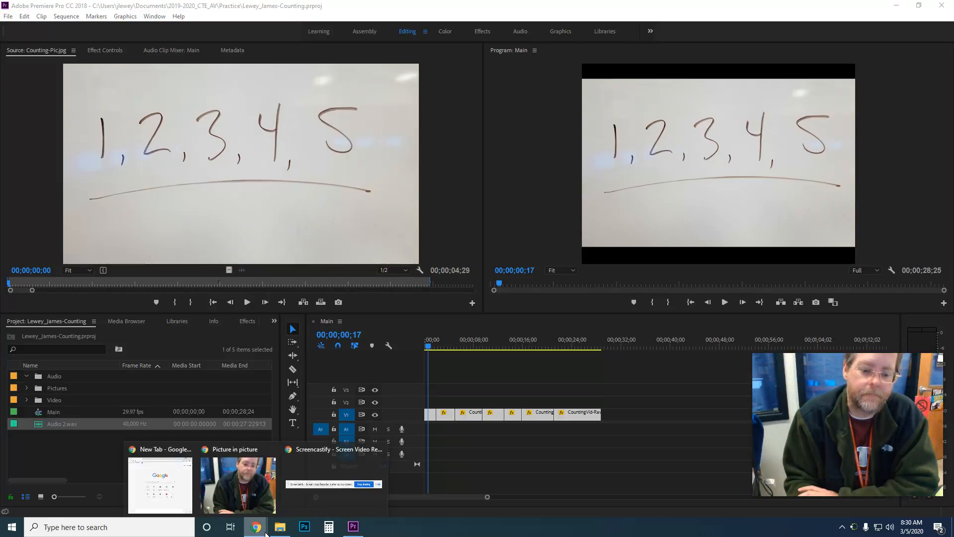